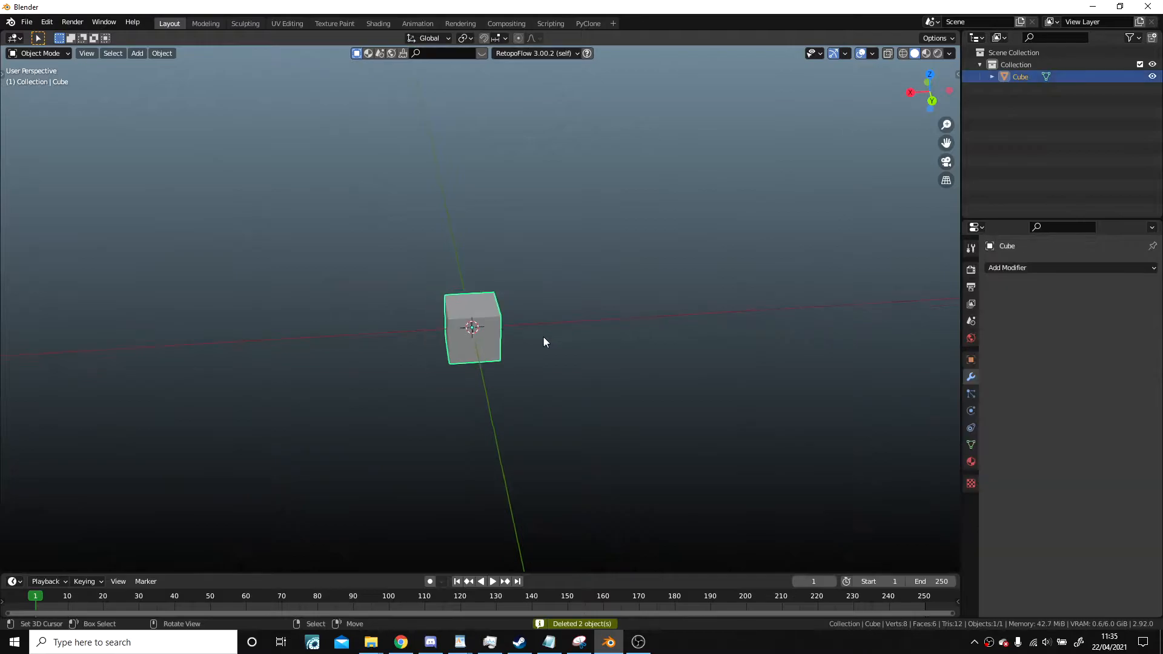
Step: In Edit Mode, move the cube's mesh up 1 m along Z so its base rests at the origin
key("KP_1")
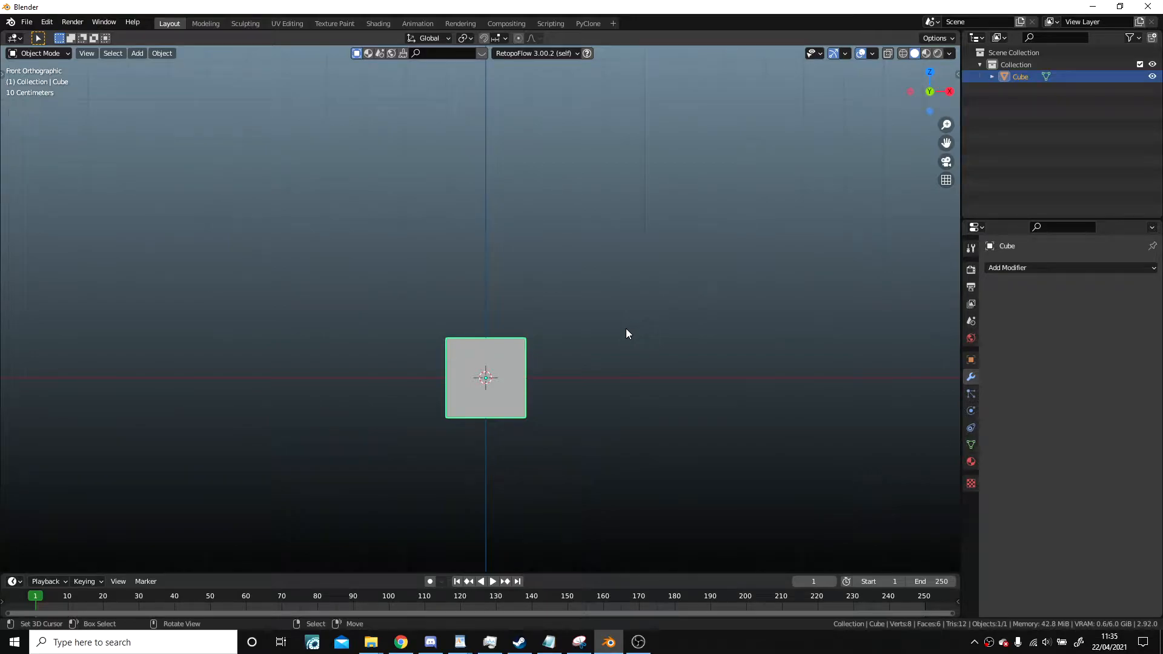
key("Tab")
key("g")
key("z")
key("1")
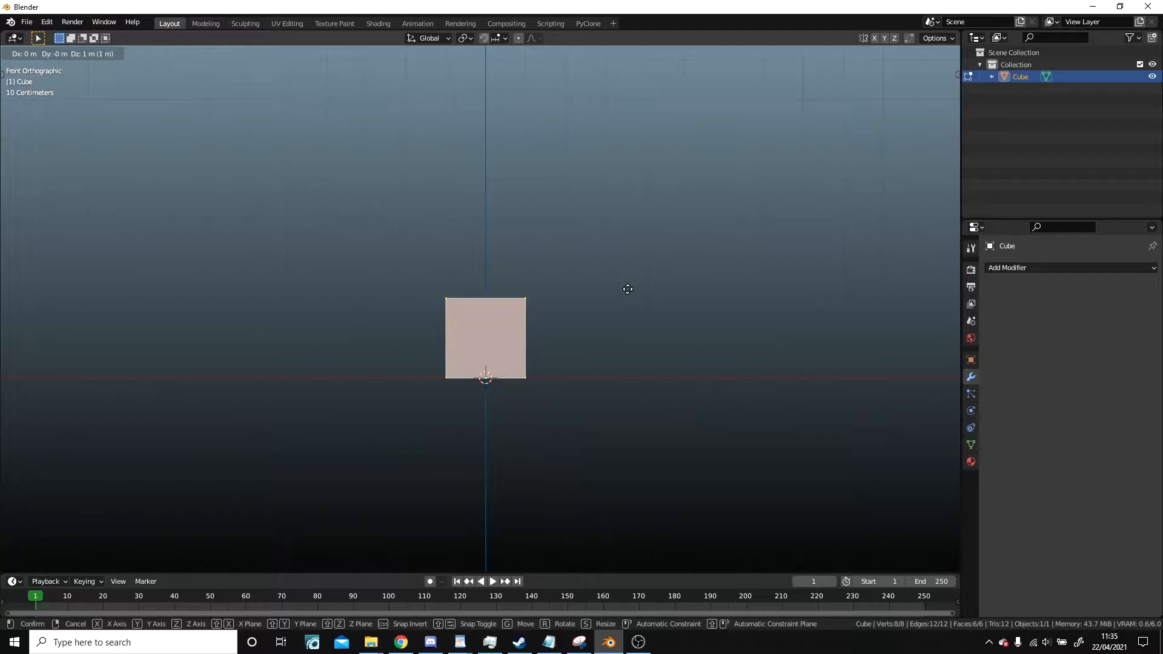
left_click(627, 289)
key("Tab")
key("z")
left_click(741, 289)
scroll(619, 287, "down", 4)
mouse_move(619, 287)
middle_mouse_down()
mouse_move(628, 359)
mouse_move(592, 285)
middle_mouse_up()
left_click(628, 364)
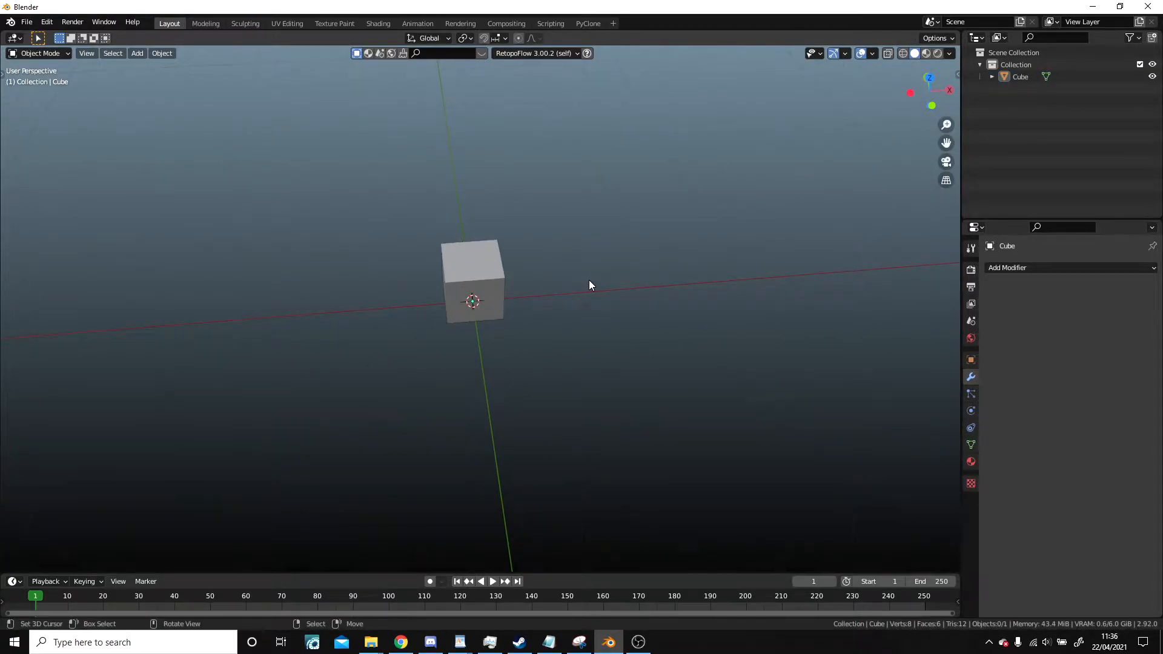
Step: Add a plane mesh and scale it up into a large ground surface around the cube
key("shift+a")
mouse_move(589, 280)
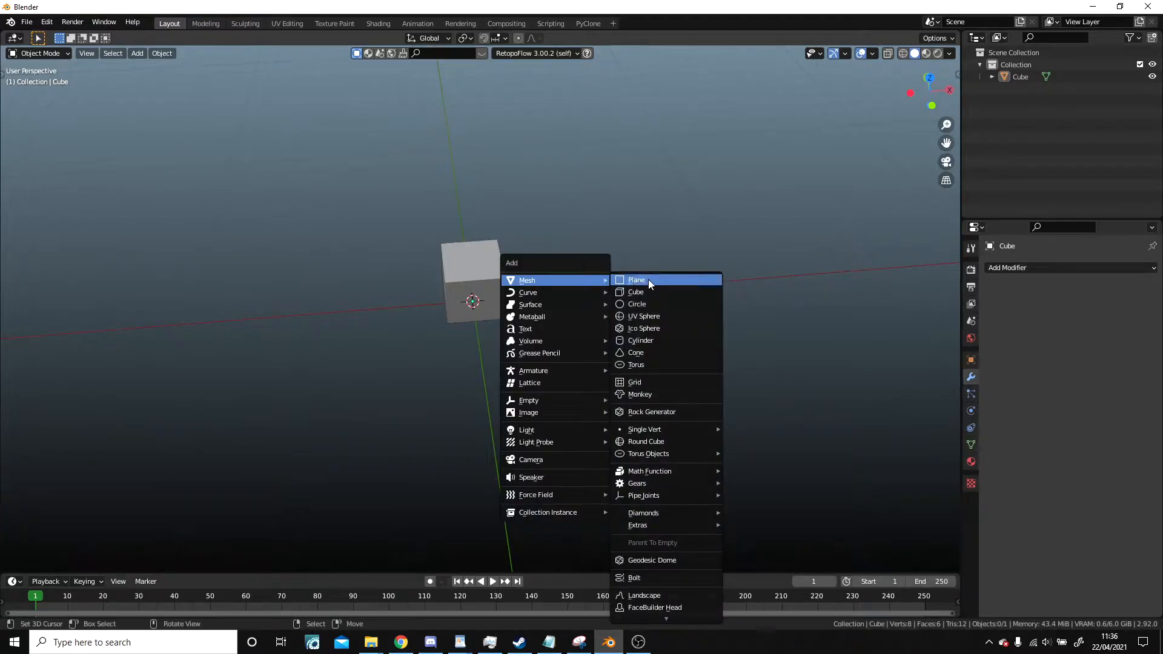
left_click(635, 280)
key("s")
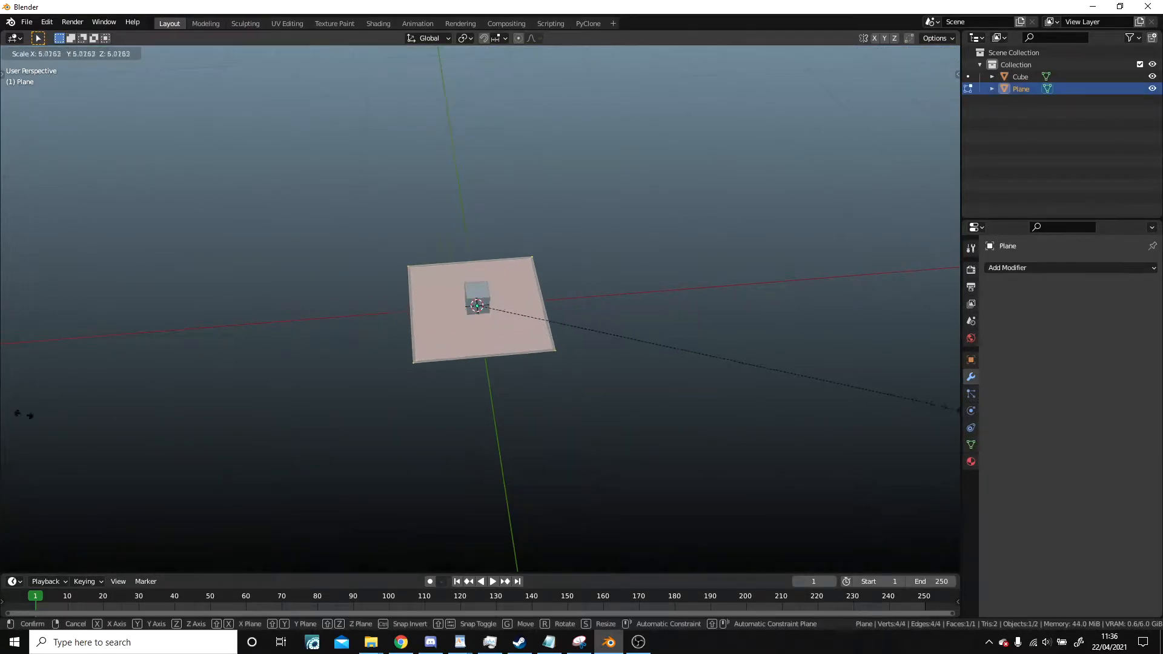
left_click(339, 454)
scroll(465, 351, "up", 3)
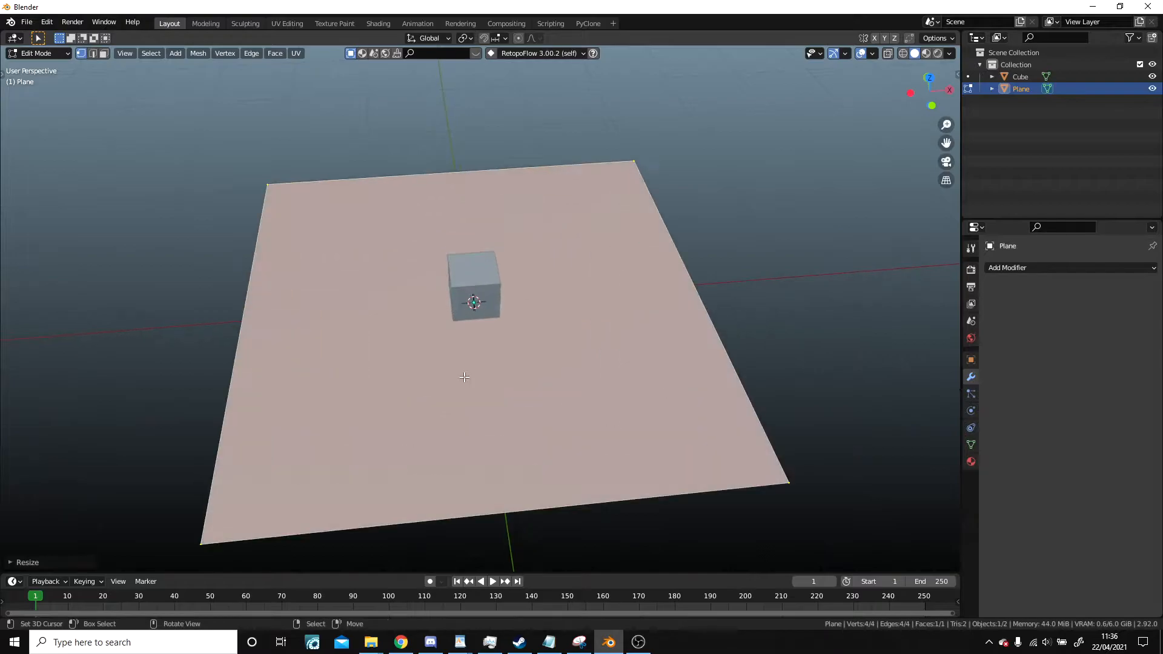
key("alt+a")
middle_click_drag(492, 325, 537, 315)
Step: Add a second plane and move it up along Z until it floats above the cube
key("shift+a")
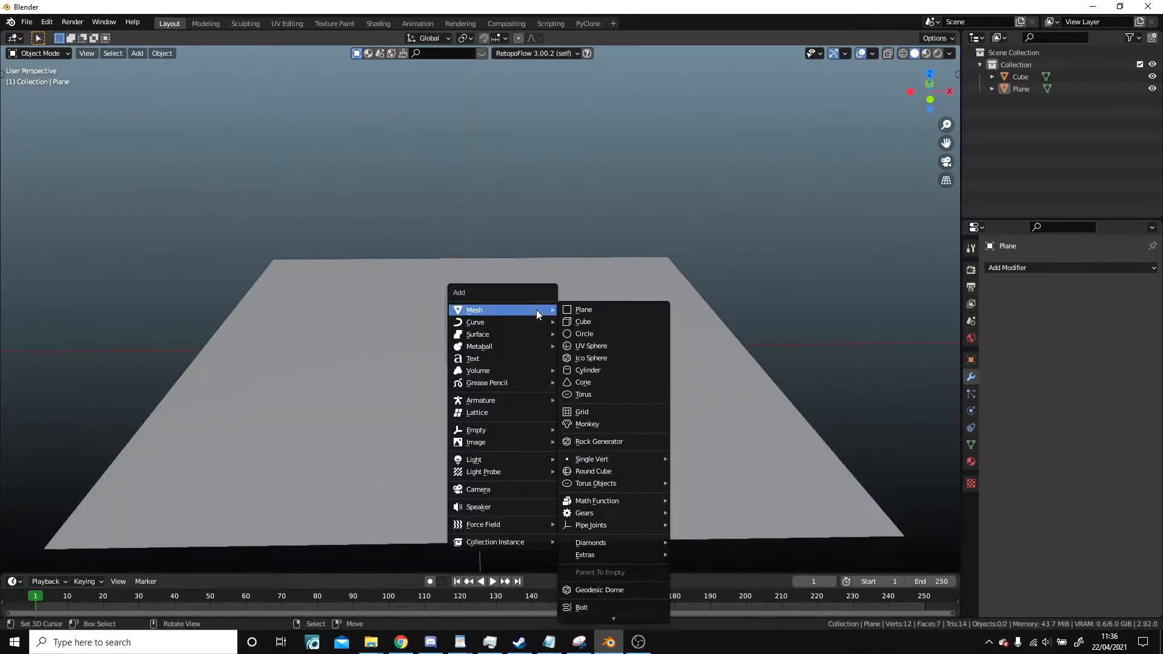
left_click(583, 310)
middle_click_drag(572, 348, 578, 341)
key("Tab")
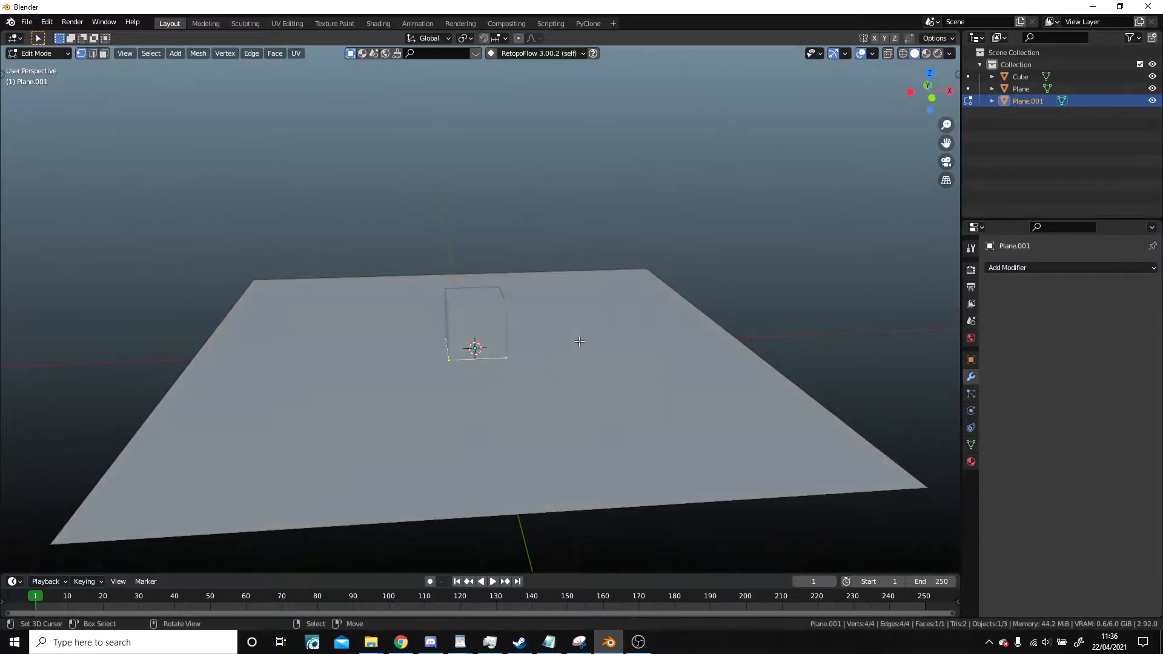
key("g")
key("z")
left_click(561, 238)
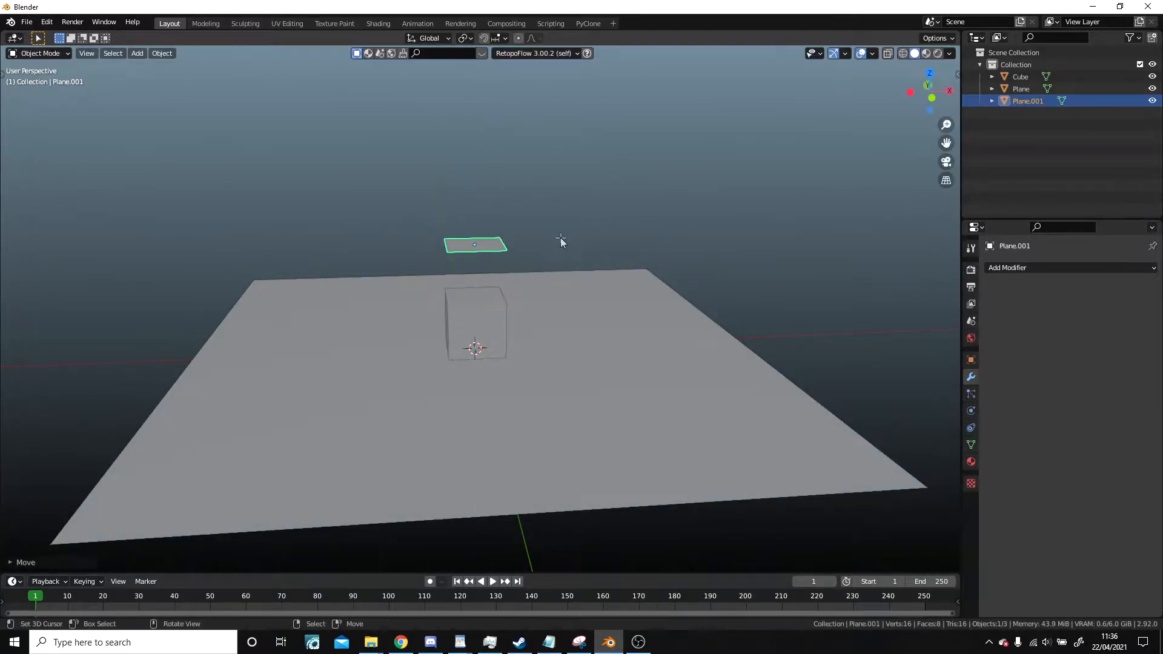
Step: Scale up the floating plane in Edit Mode until it is several times wider than the cube but smaller than the ground
key("s")
key("z")
right_click(651, 296)
key("s")
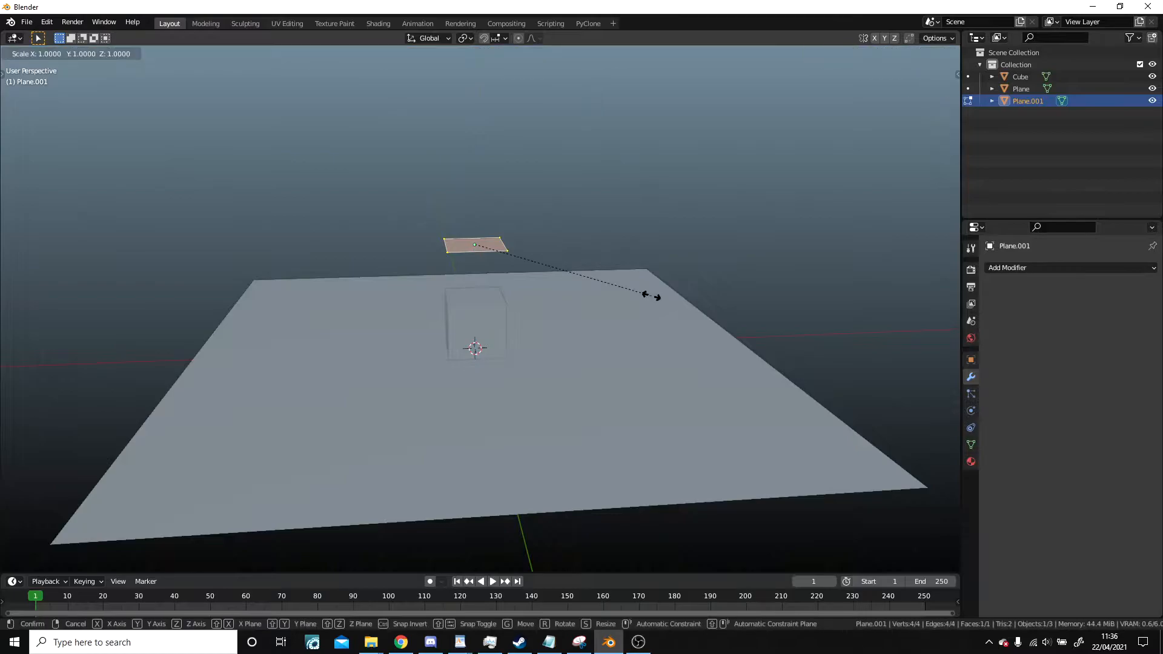
right_click(823, 339)
middle_click_drag(721, 319, 713, 298)
key("Tab")
middle_click_drag(607, 263, 585, 282)
key("s")
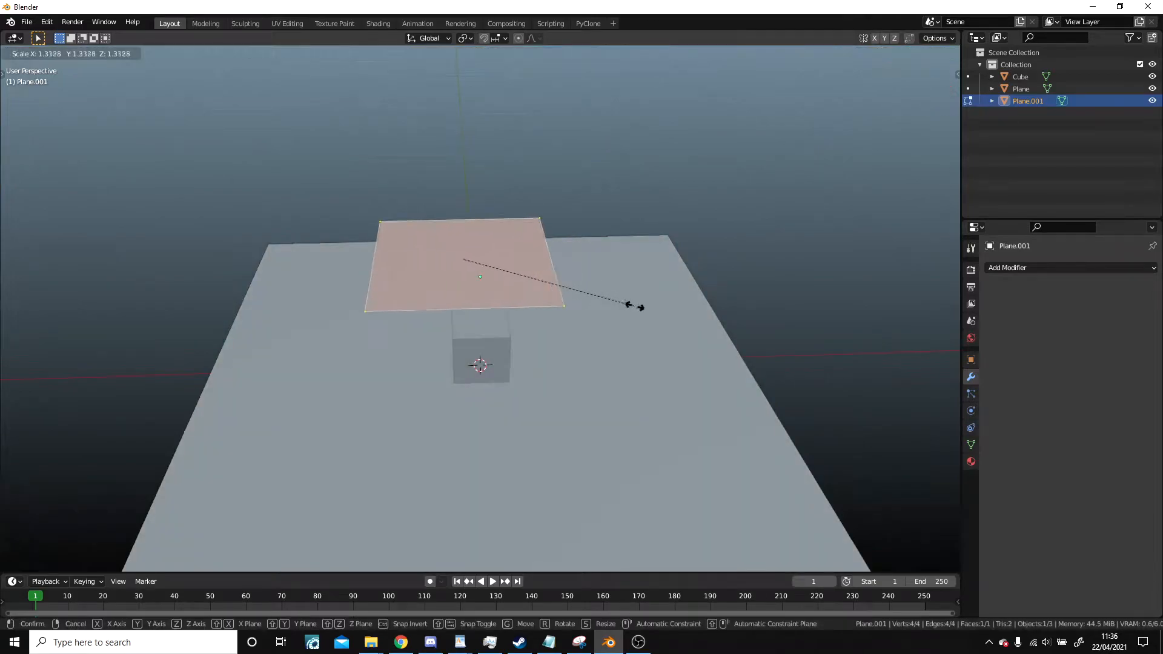
left_click(690, 336)
middle_click_drag(554, 278, 541, 313)
middle_click_drag(638, 300, 655, 279)
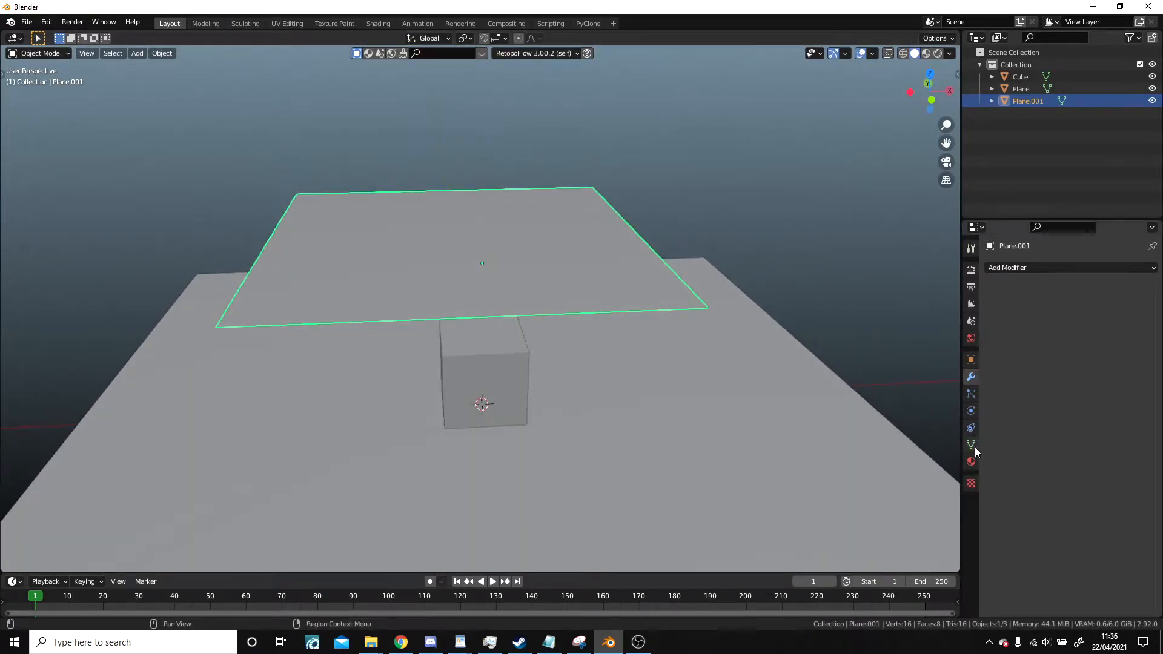
Step: Enable Cloth physics on the floating plane
left_click(973, 413)
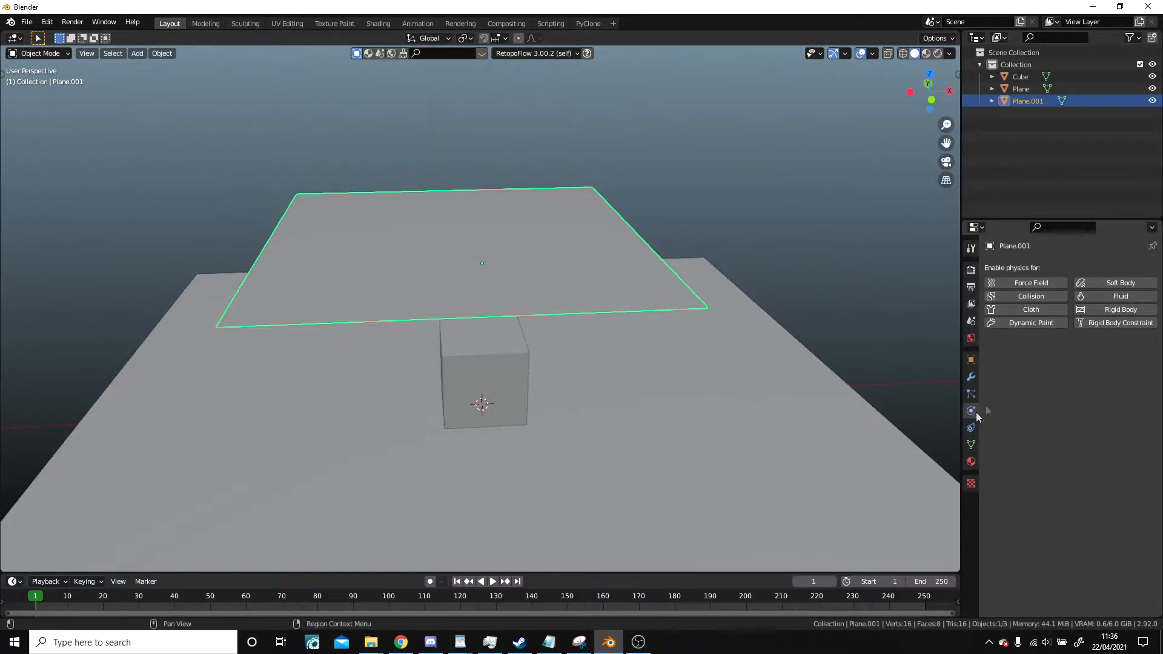
left_click(1030, 310)
scroll(643, 361, "down", 2)
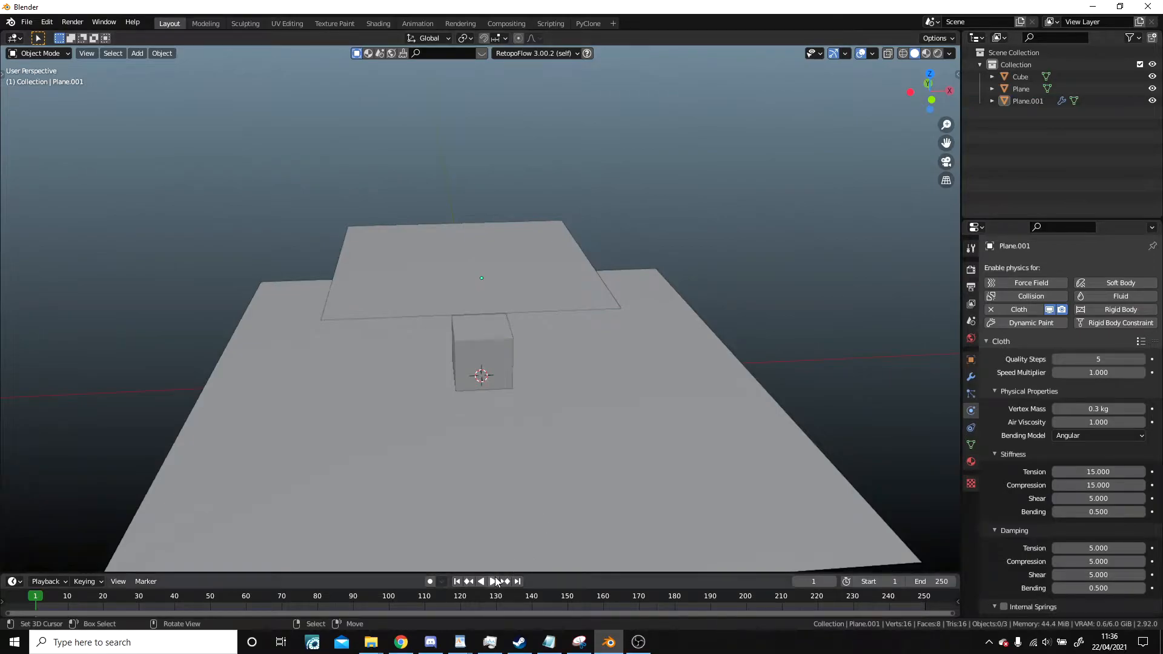
Step: Play the cloth simulation to check how the plane falls, and return to the first frame
left_click(492, 582)
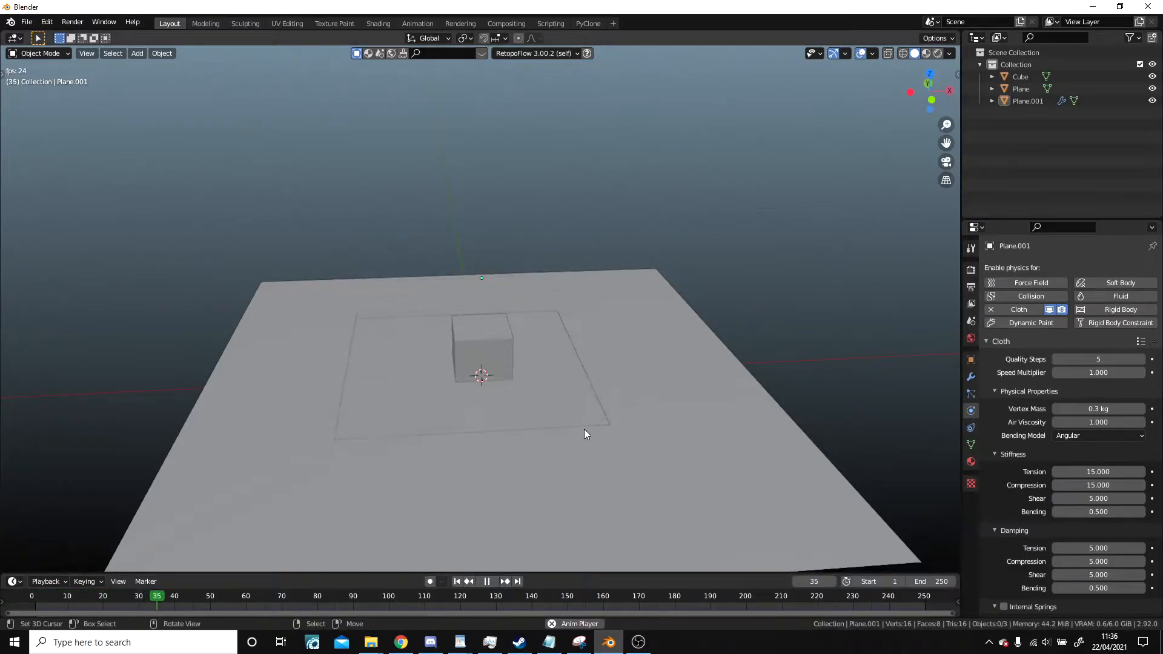
scroll(584, 429, "down", 5)
middle_click_drag(583, 428, 560, 372)
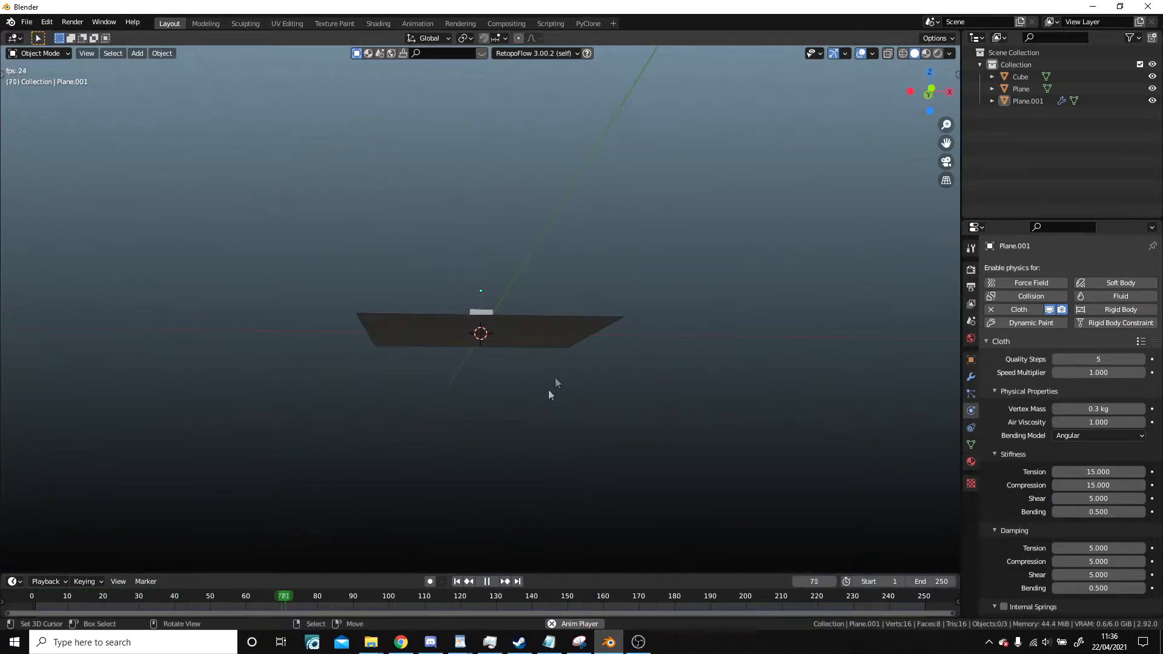
left_click(487, 581)
left_click(462, 581)
middle_click_drag(535, 322, 536, 259)
Step: Enable Collision physics on both the ground plane and the cube
left_click(557, 238)
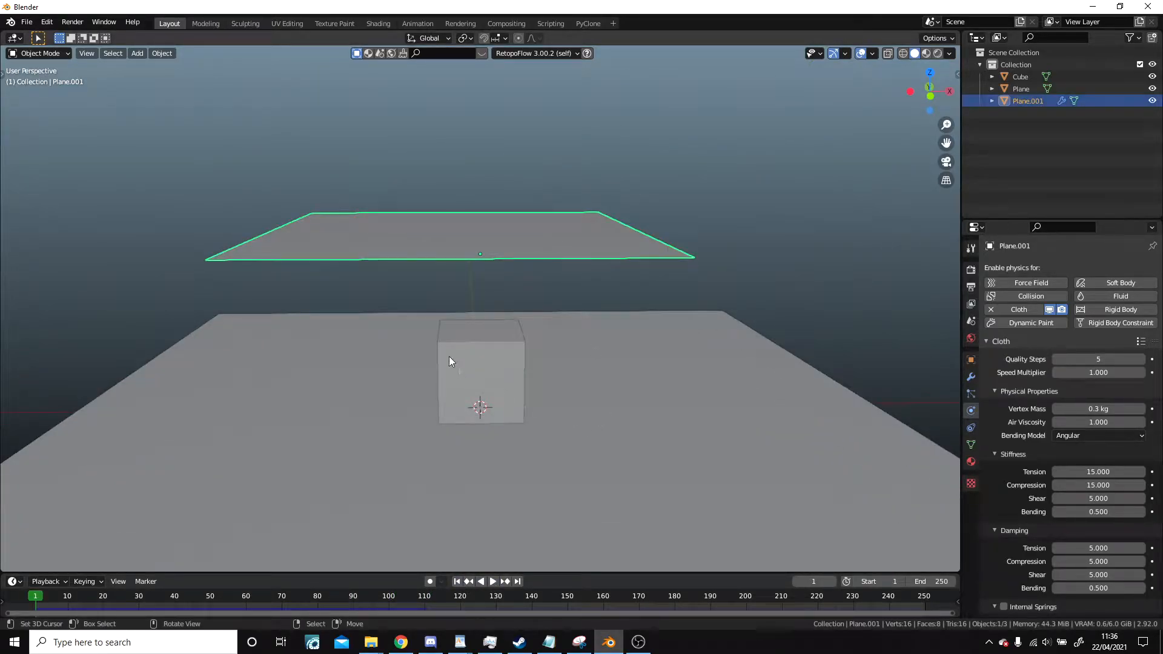
left_click(607, 428)
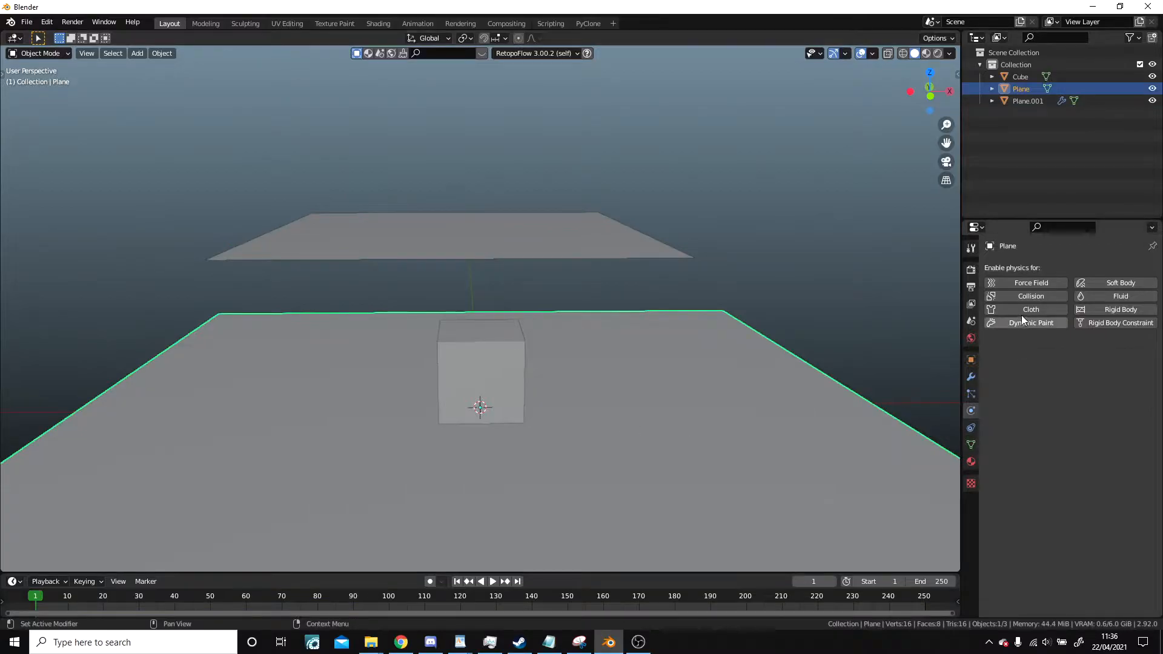
left_click(1037, 297)
left_click(503, 350)
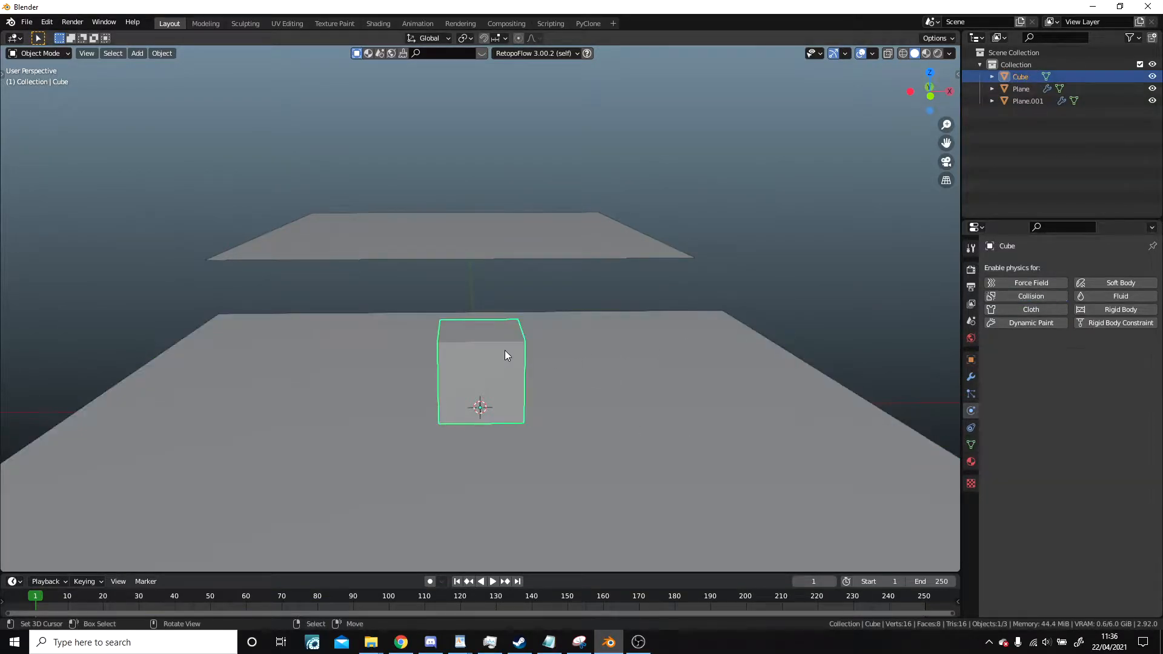
left_click(1017, 295)
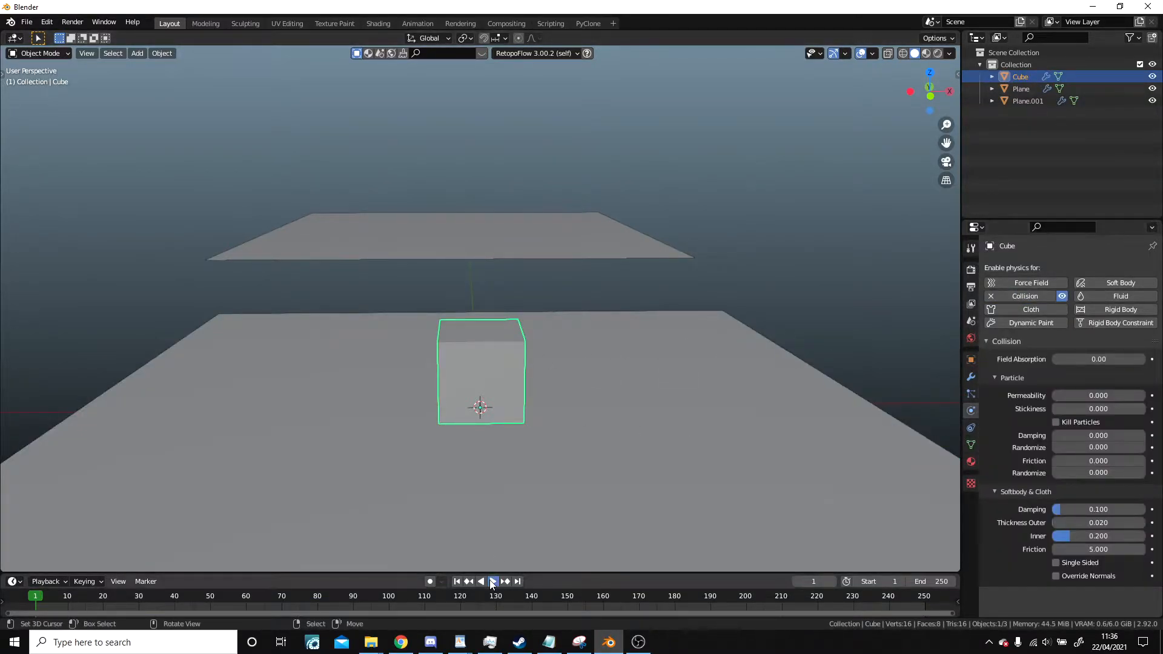
Step: Play the simulation with collisions enabled, inspect the cloth plane against the cube, and rewind to frame 1
left_click(489, 581)
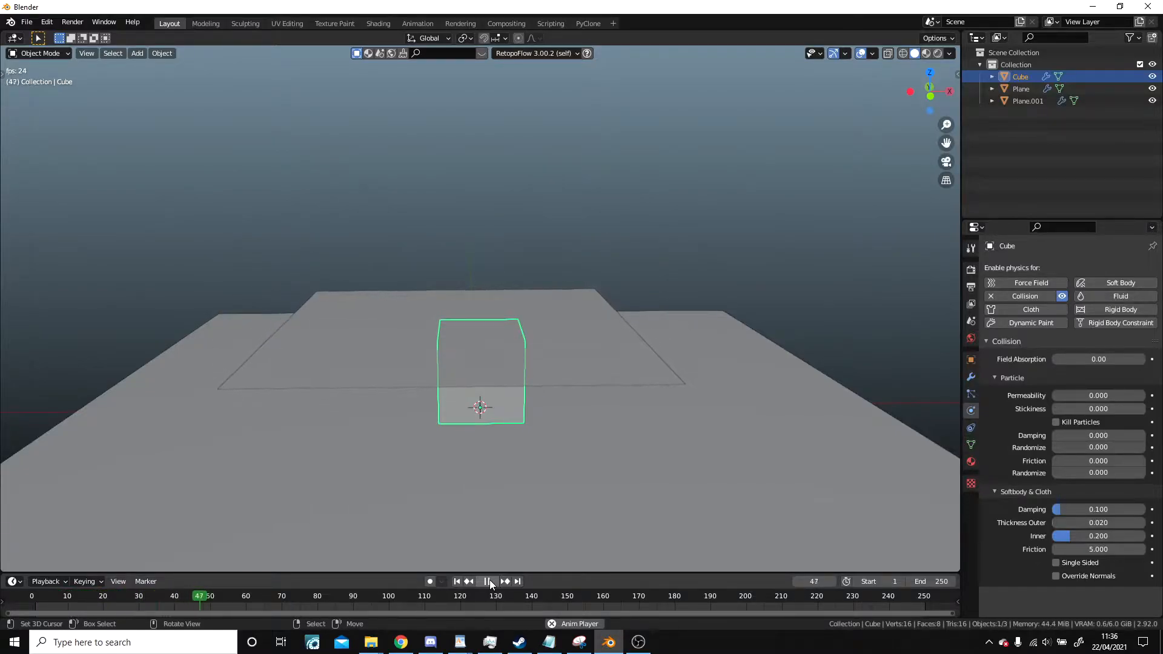
key("alt+a")
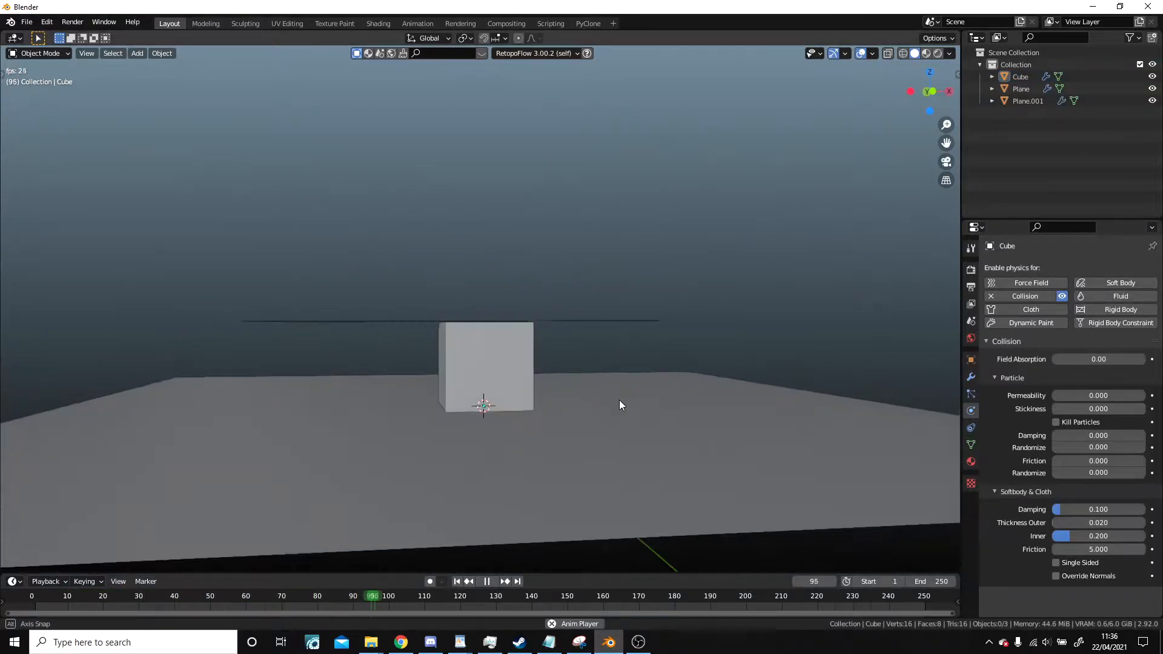
left_click(486, 582)
middle_click_drag(537, 419, 538, 486)
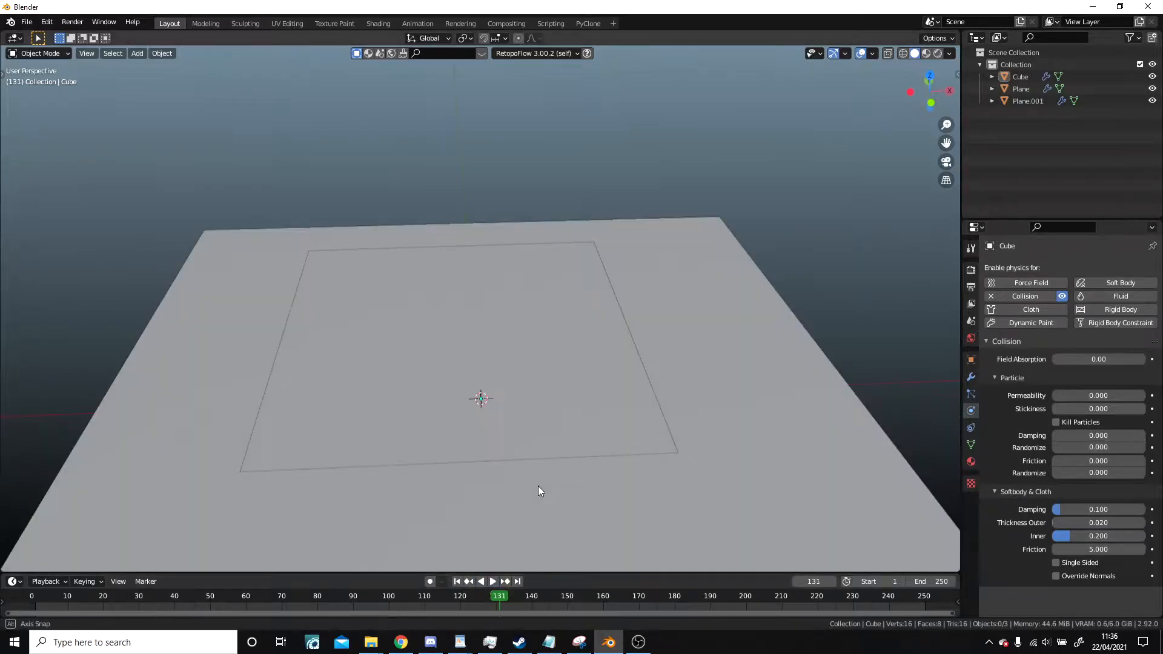
left_click(457, 581)
middle_click_drag(536, 428, 536, 379)
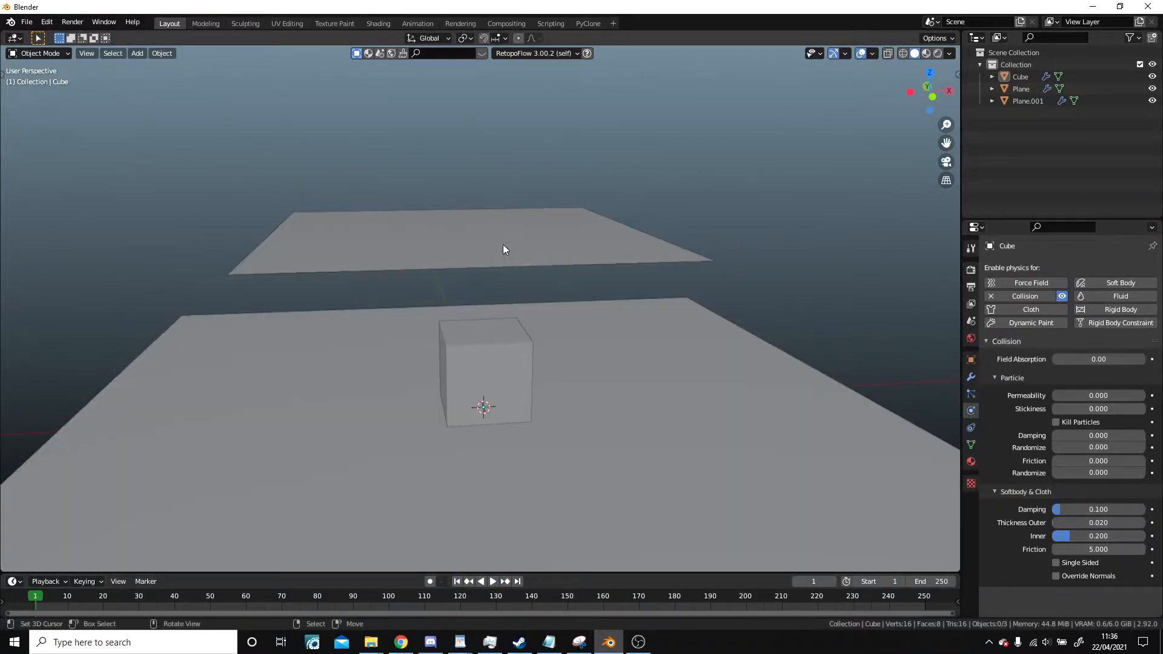
middle_click_drag(539, 270, 627, 363)
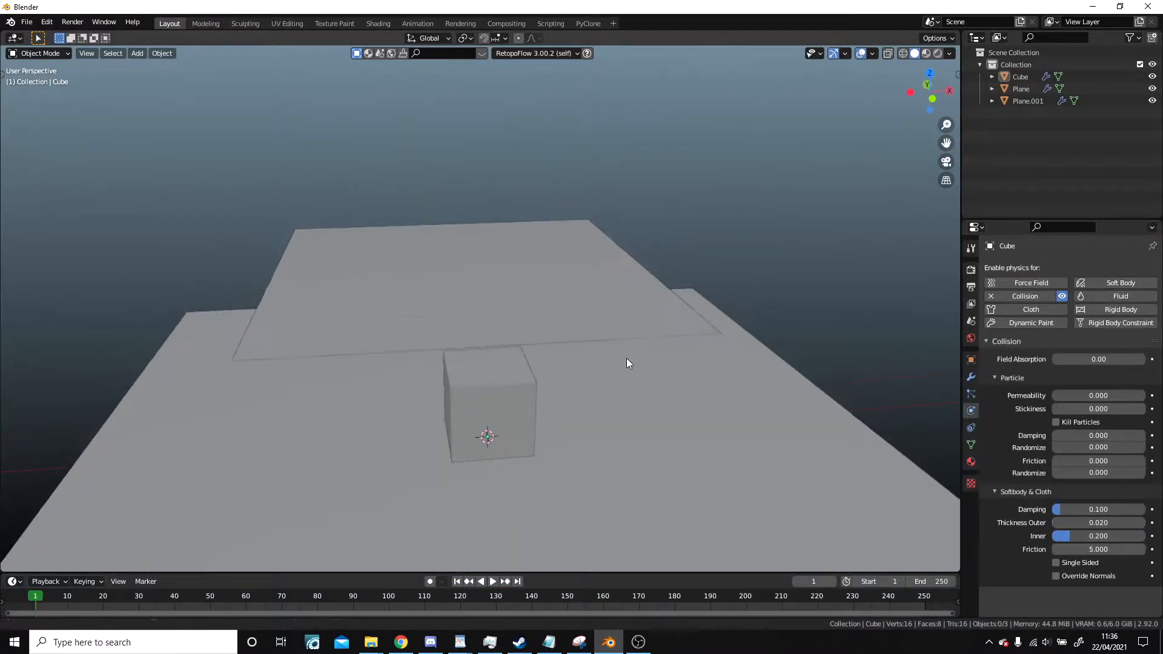
Step: Subdivide the cloth plane once in Edit Mode and preview the simulation from the first frame
left_click(561, 294)
key("Tab")
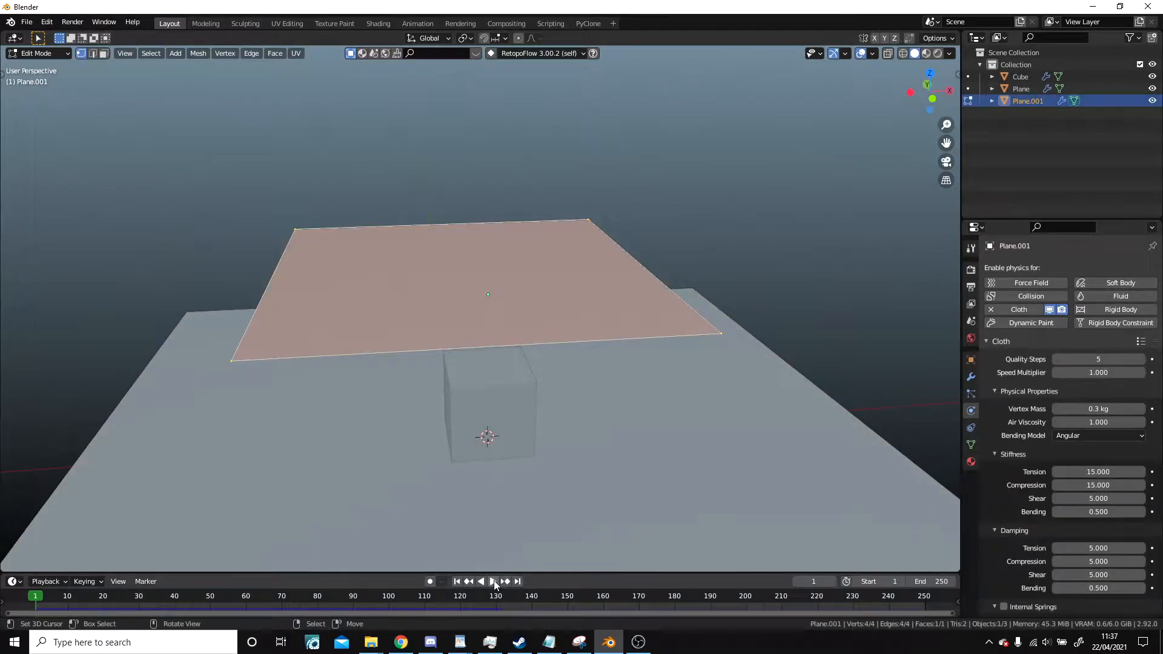
left_click(458, 581)
right_click(479, 345)
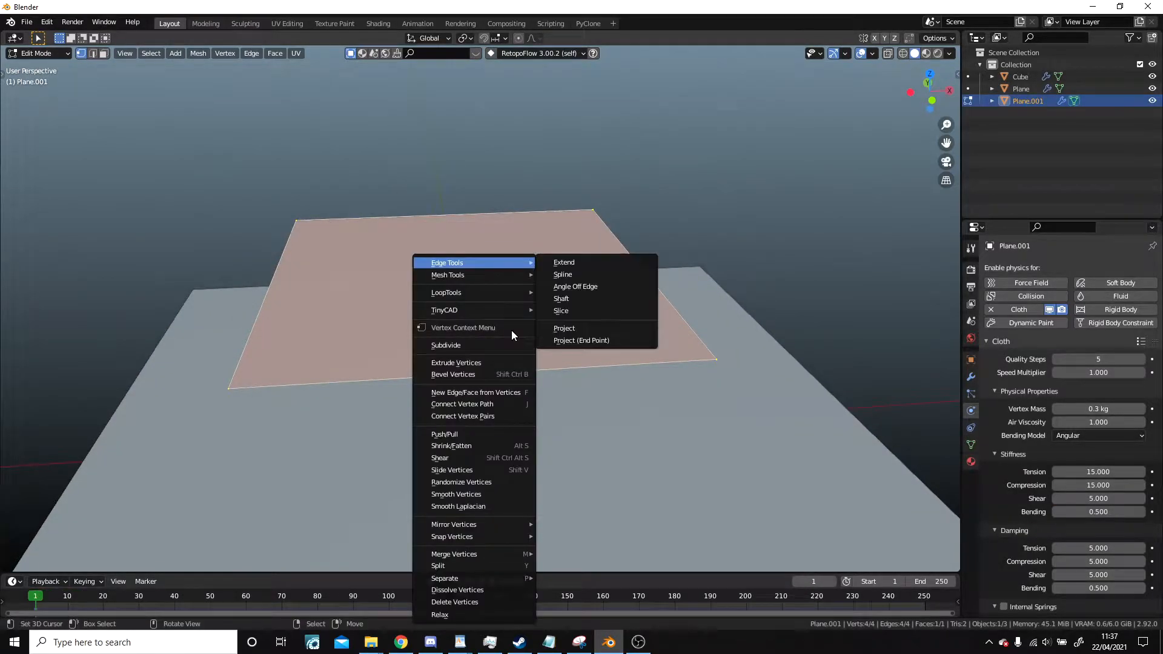
left_click(482, 345)
key("Tab")
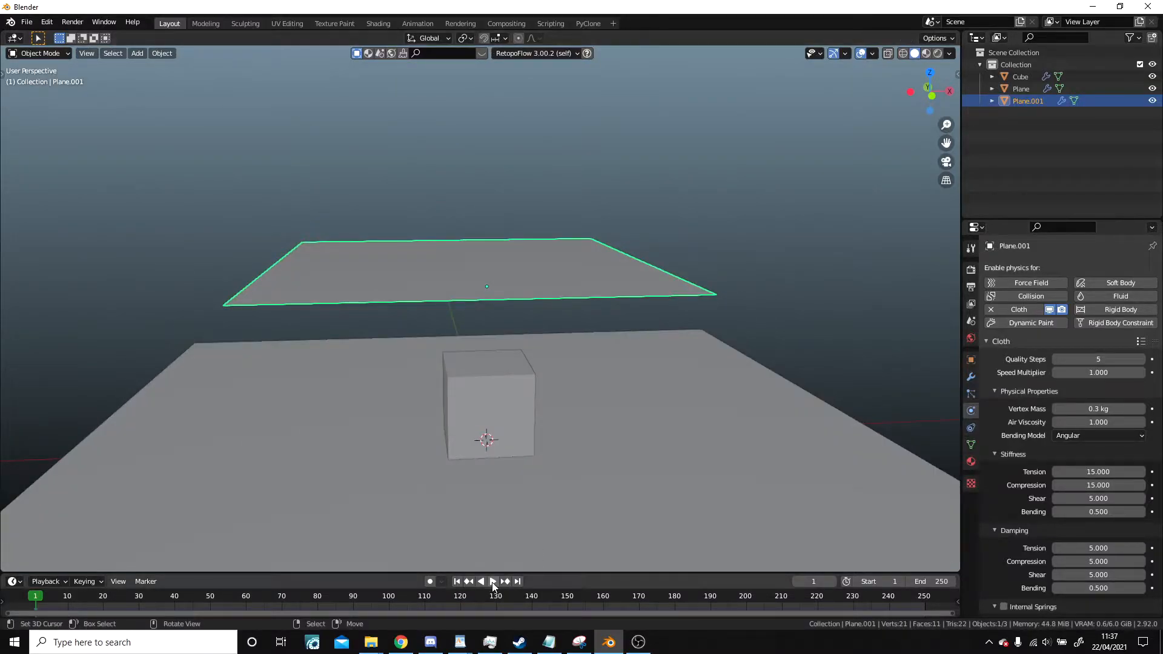
left_click(493, 581)
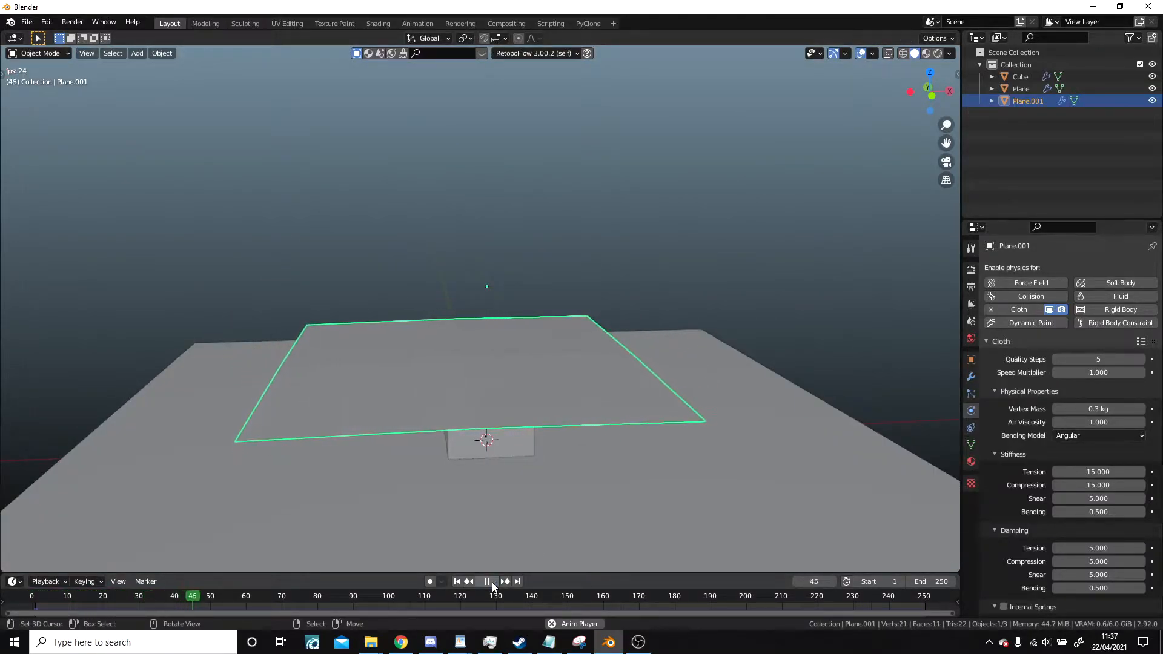
left_click(457, 581)
Step: Subdivide the cloth plane's four faces again with one cut
key("Tab")
middle_click_drag(531, 337, 531, 405)
key("w")
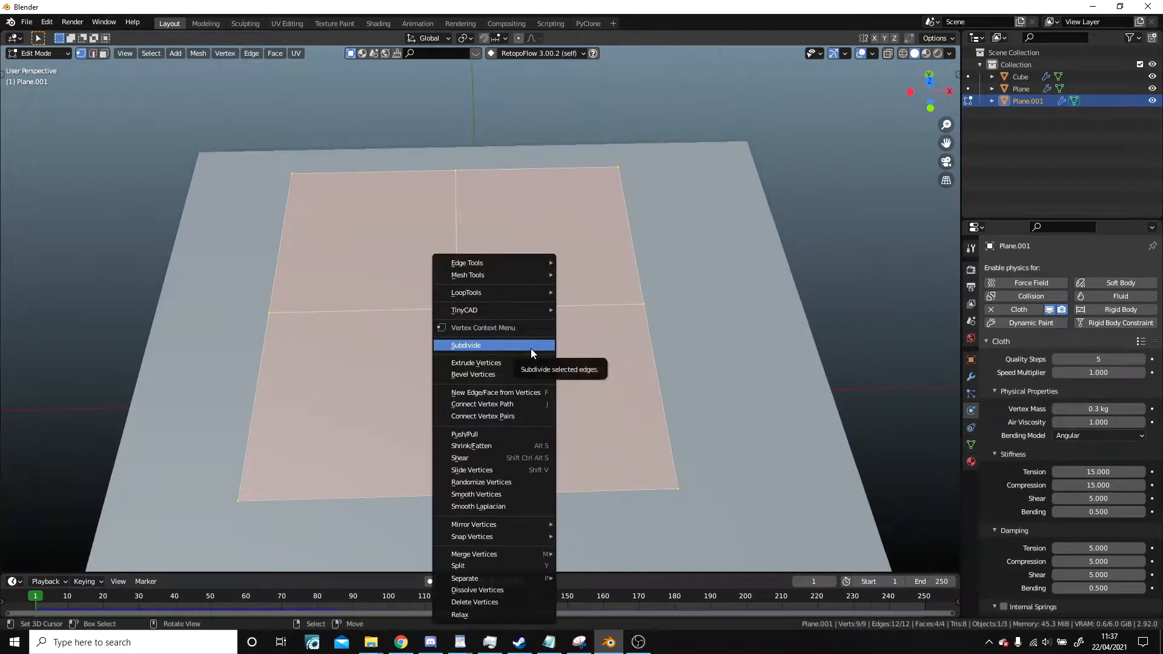
left_click(530, 347)
left_click(31, 565)
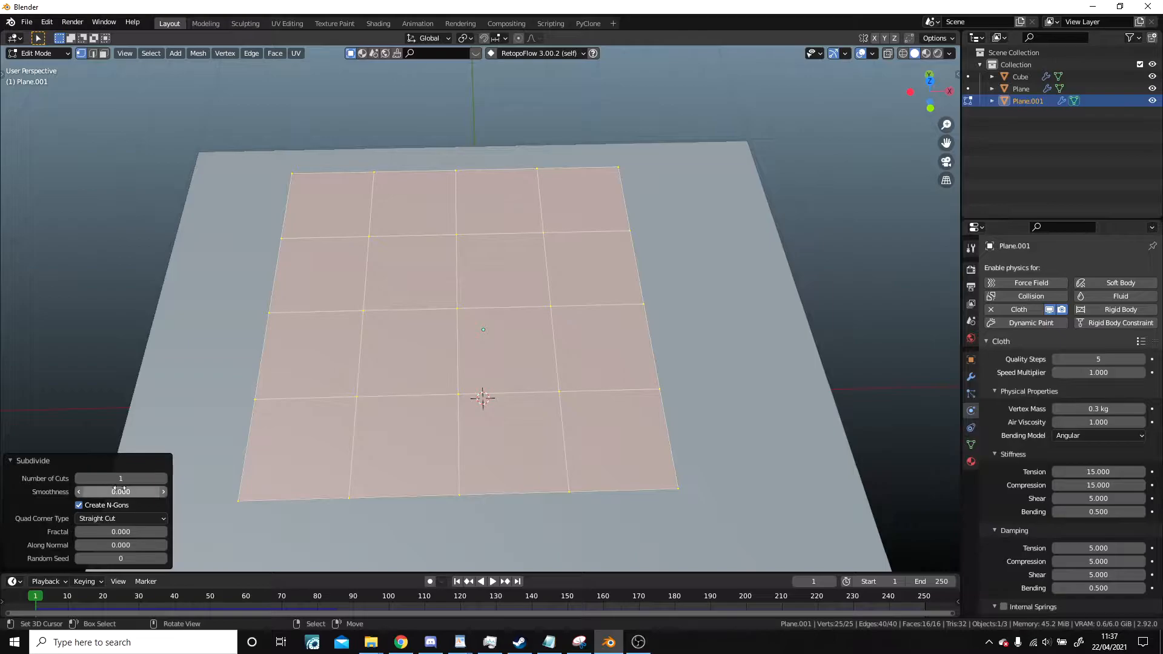
left_click(141, 483)
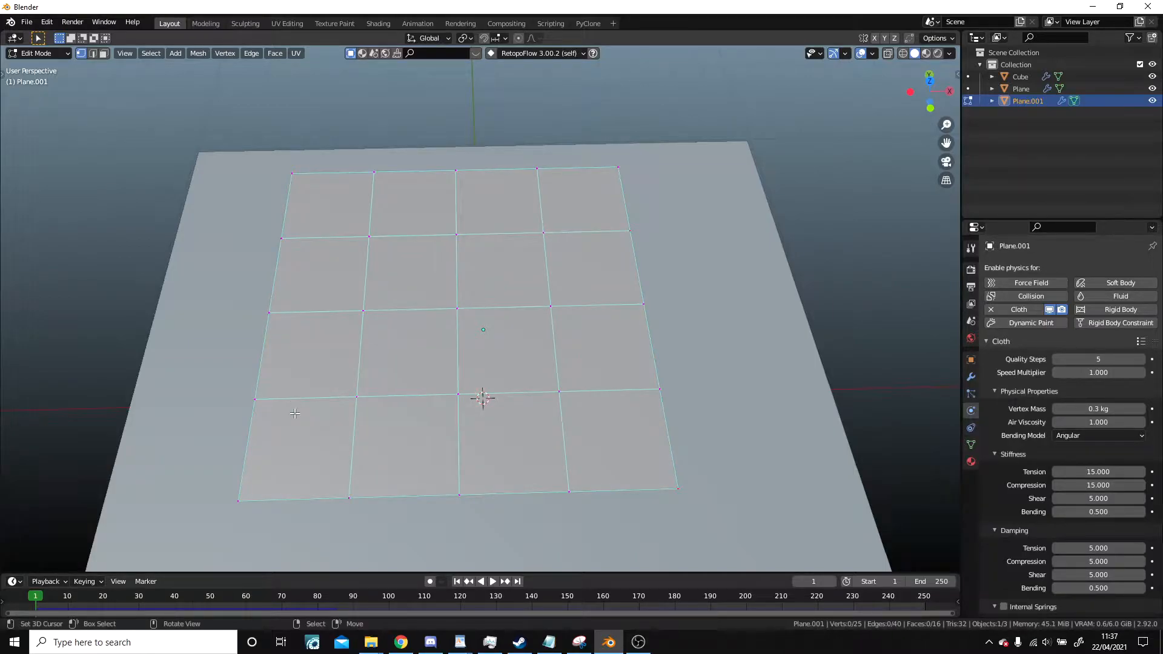
Step: Subdivide the entire cloth plane once more with a much higher number of cuts to form a dense grid
key("a")
right_click(330, 410)
left_click(292, 349)
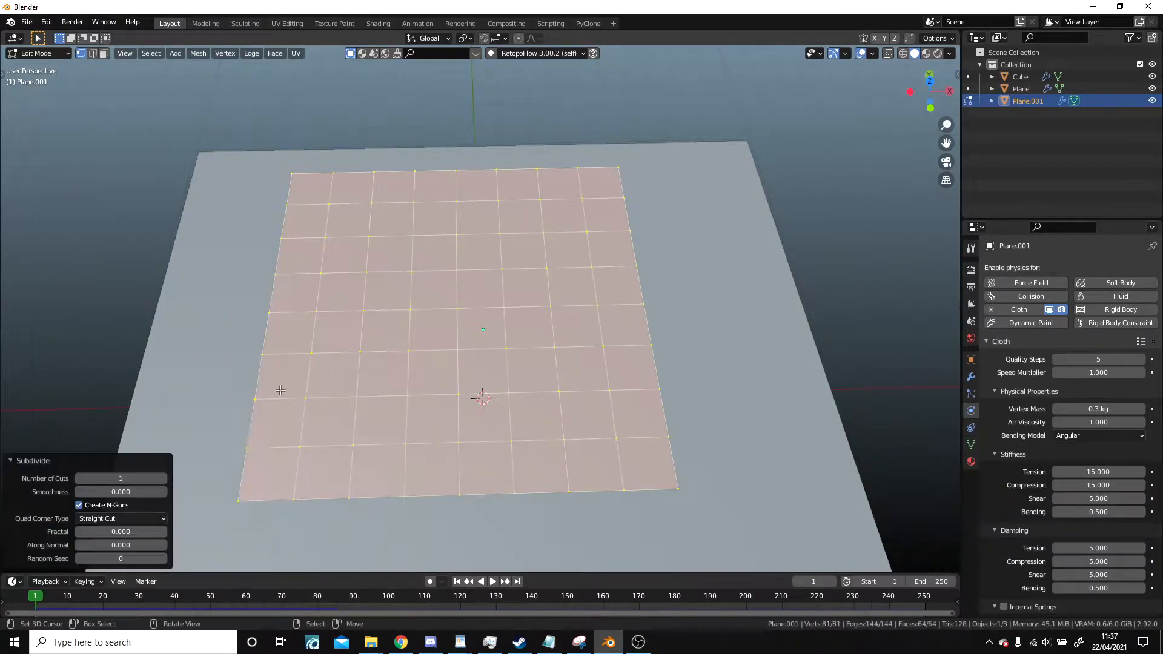
left_click_drag(122, 479, 208, 478)
middle_click_drag(465, 340, 471, 298)
key("Tab")
scroll(470, 300, "up", 3)
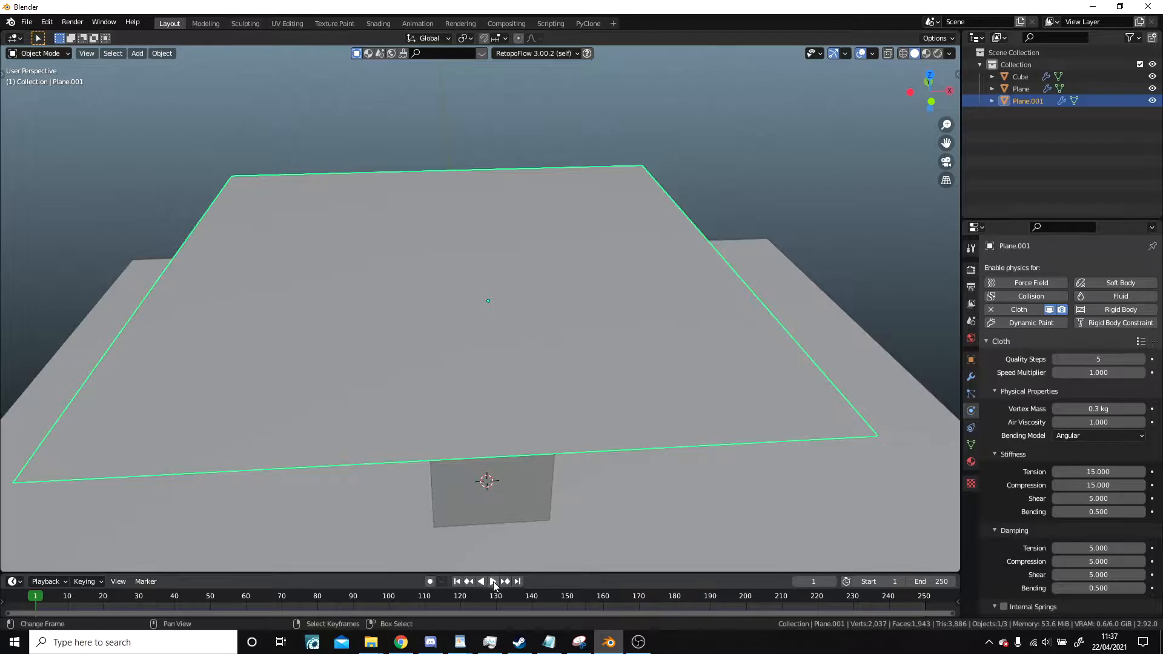
Step: Play the simulation and examine how the densely subdivided cloth drapes over the cube
left_click(492, 581)
scroll(557, 449, "down", 3)
middle_click_drag(623, 425, 619, 379, "shift")
scroll(619, 379, "up", 2)
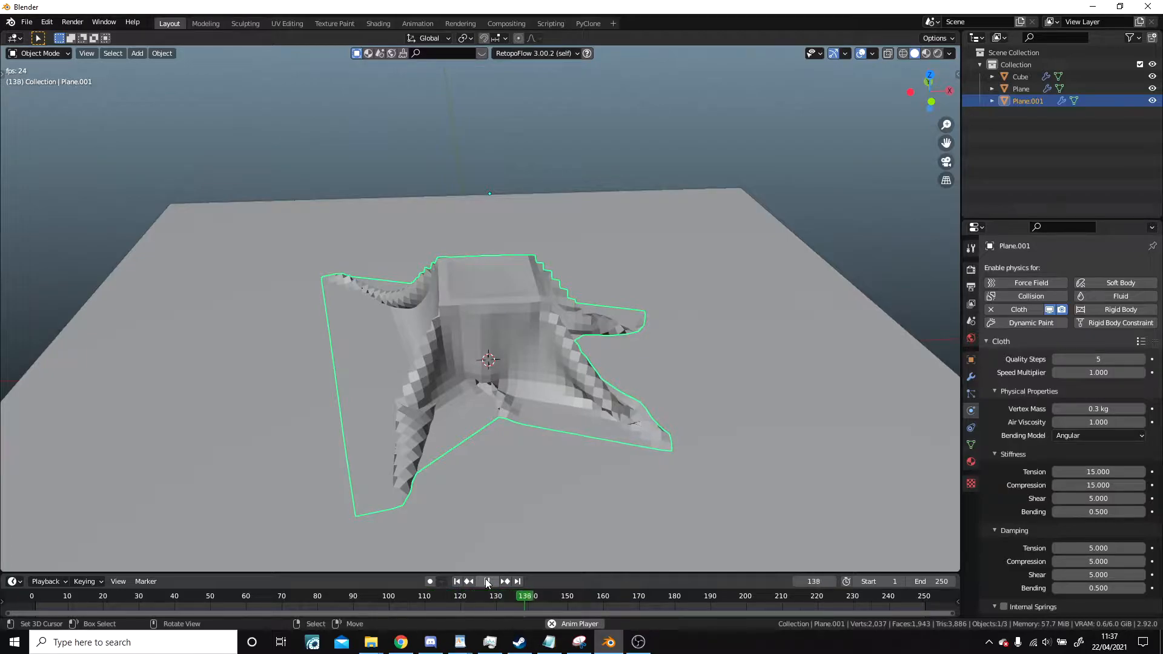
Step: Add a Subdivision Surface modifier to the cloth plane with its viewport level set to 2
left_click(456, 582)
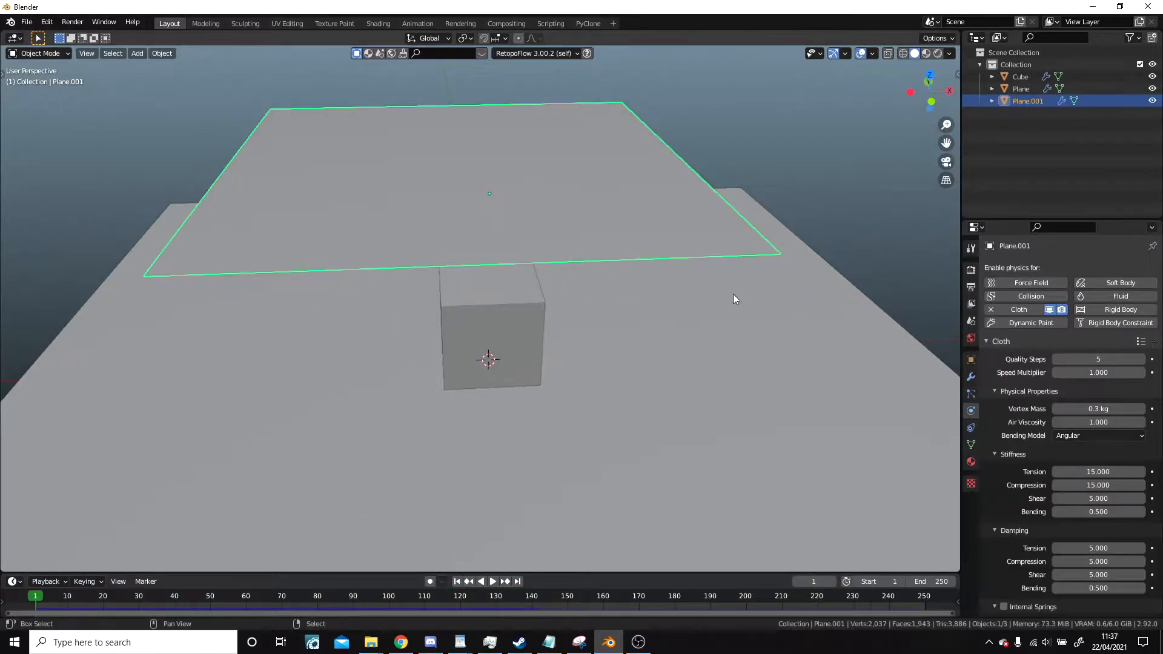
left_click(971, 377)
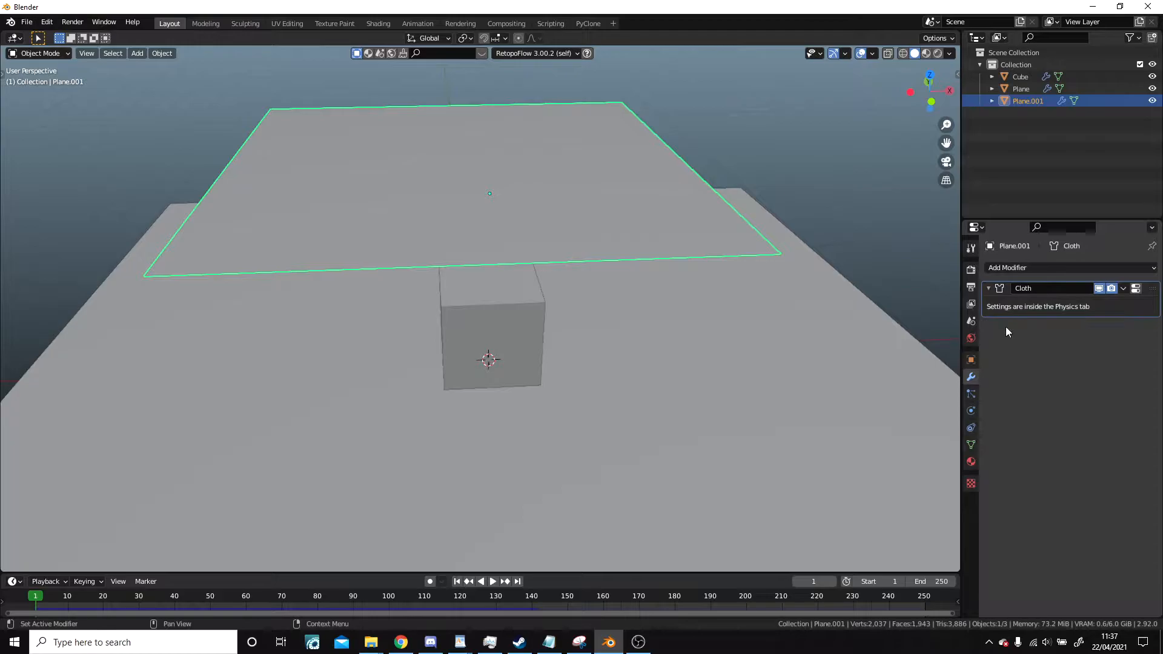
left_click(1019, 268)
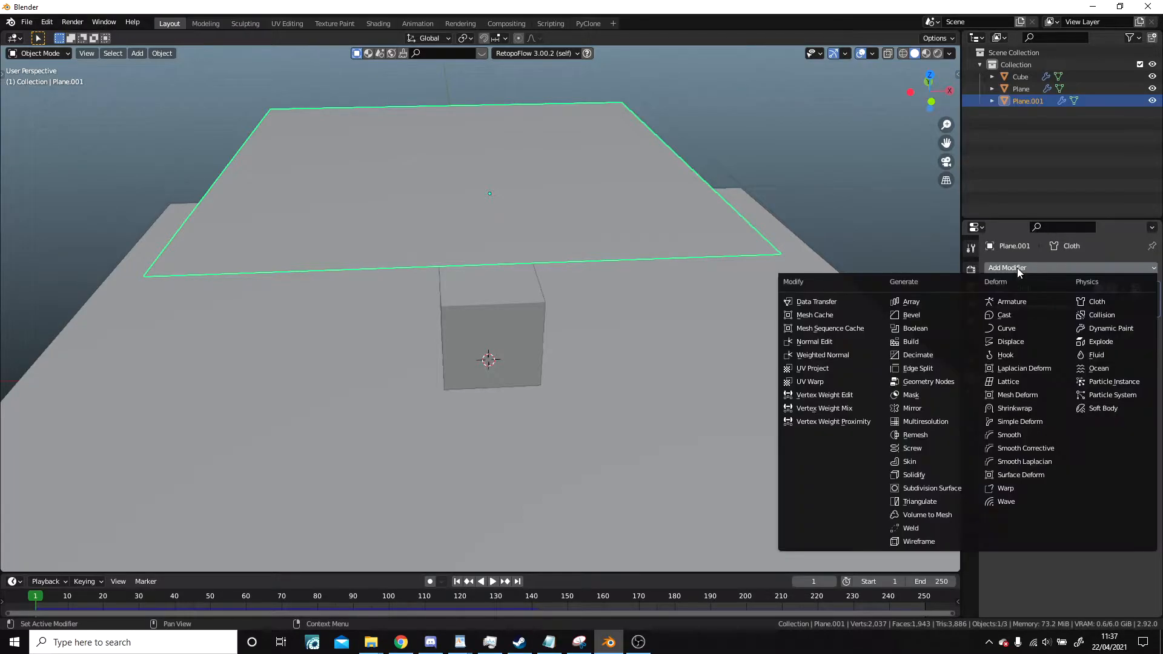
left_click(928, 489)
left_click(1141, 361)
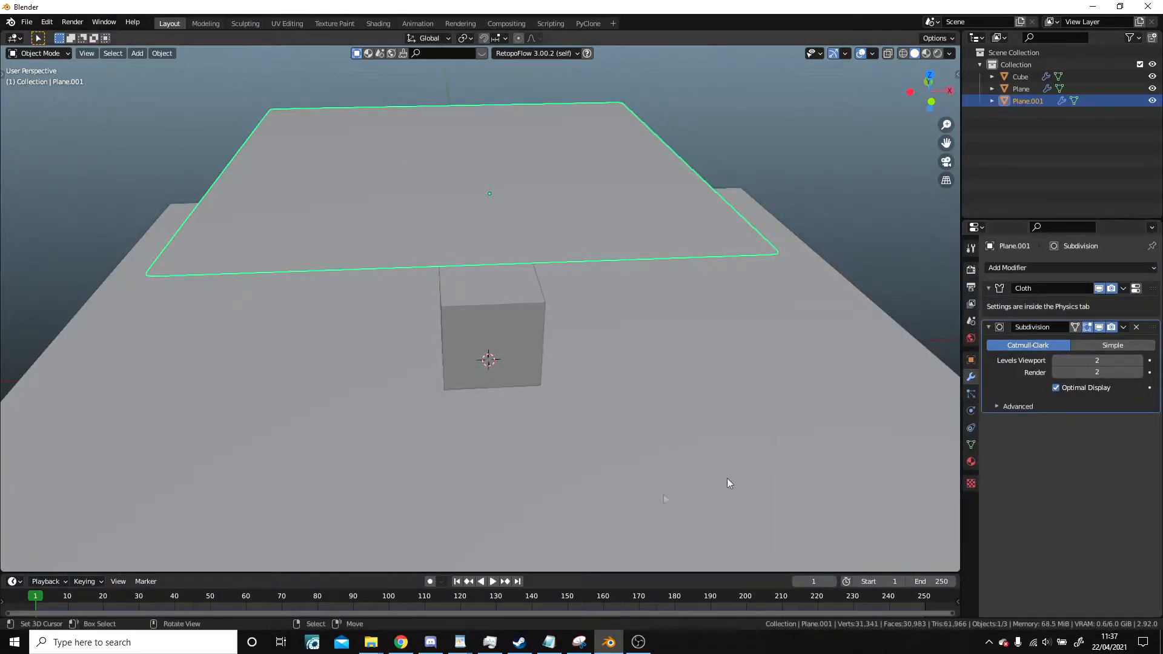
Step: Play the simulation from the first frame with the Subdivision modifier active and inspect the cloth plane from above and below
left_click(488, 585)
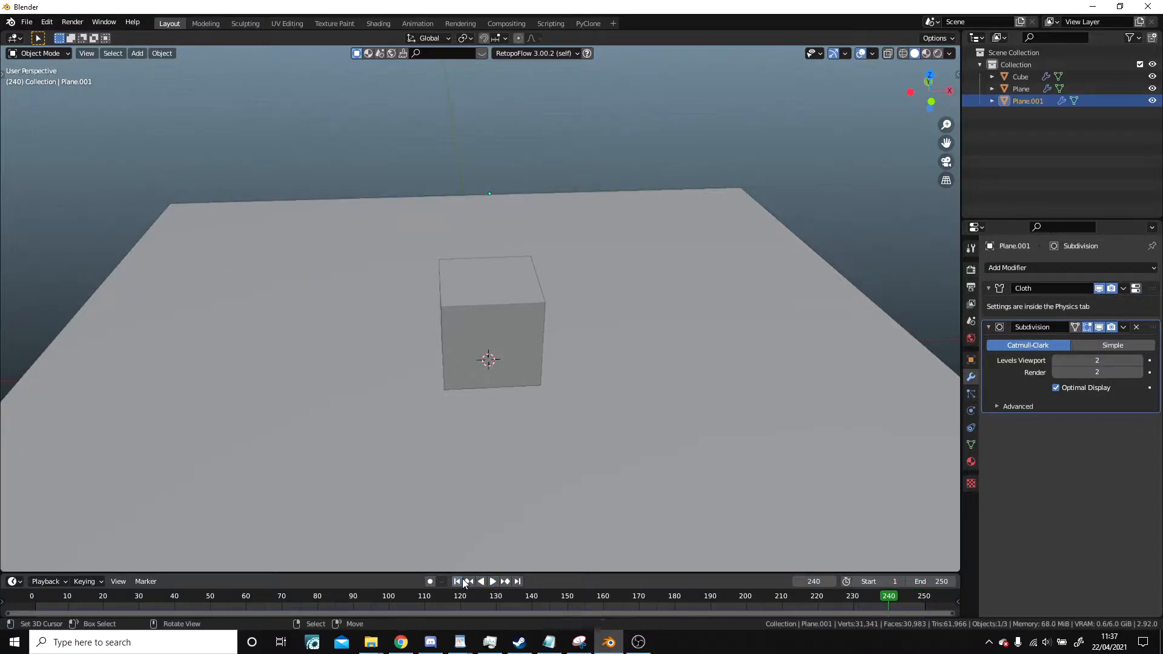
left_click(462, 582)
left_click(493, 581)
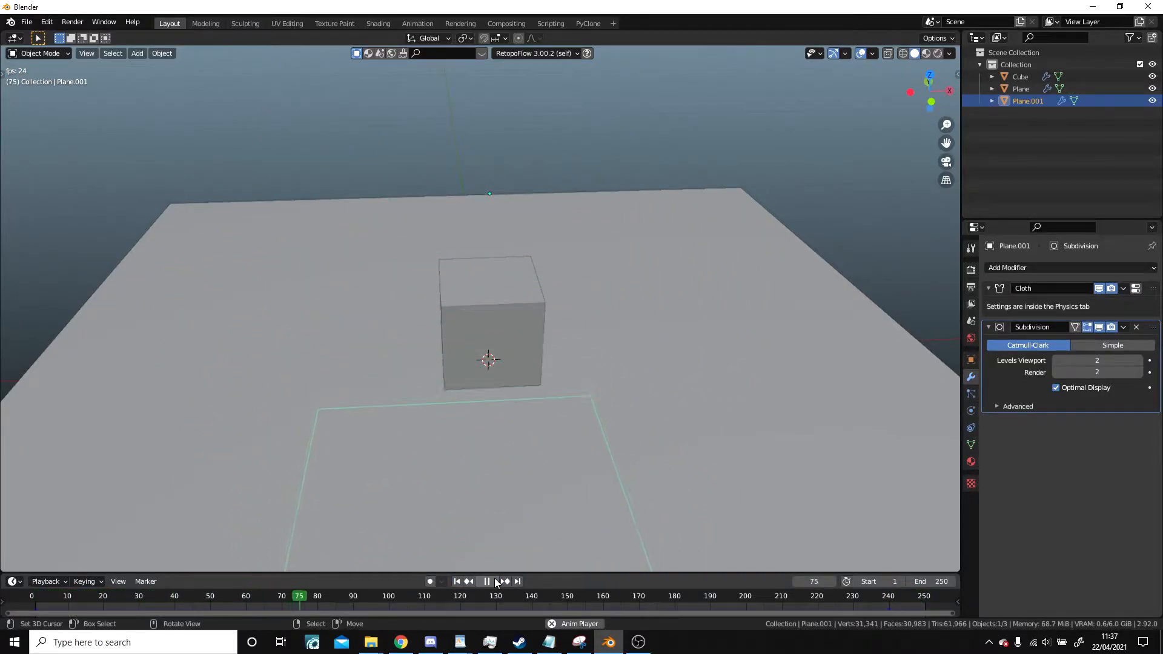
left_click(494, 581)
left_click(458, 582)
middle_click_drag(503, 386, 518, 343)
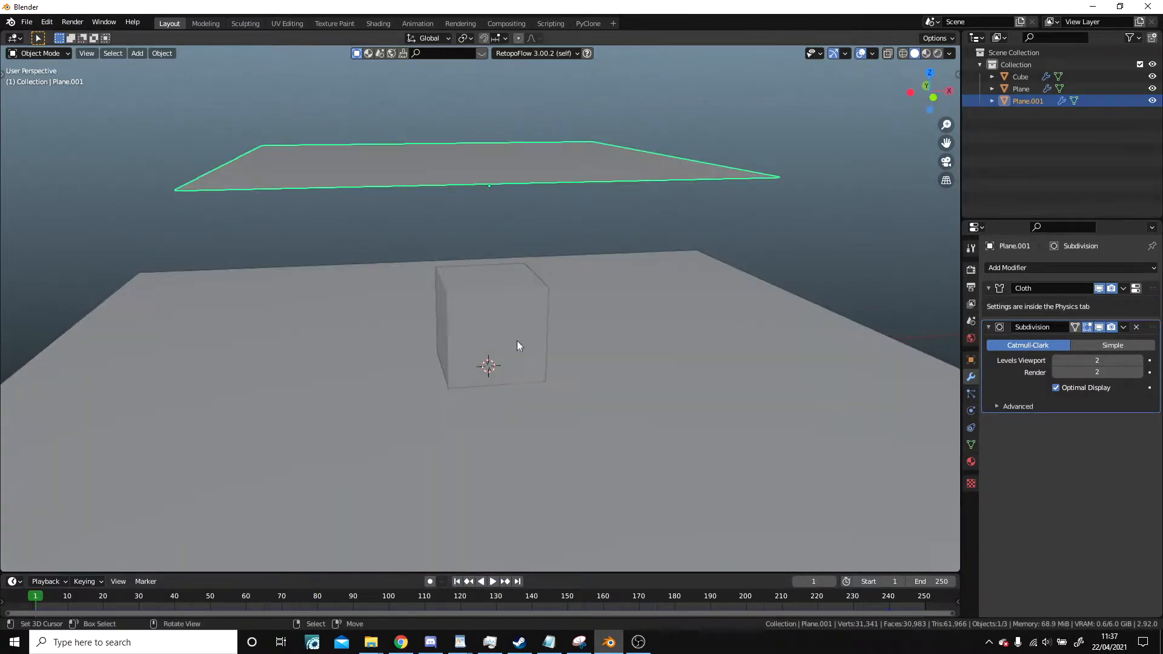
right_click(517, 343)
middle_click_drag(618, 352, 475, 138)
right_click(474, 138)
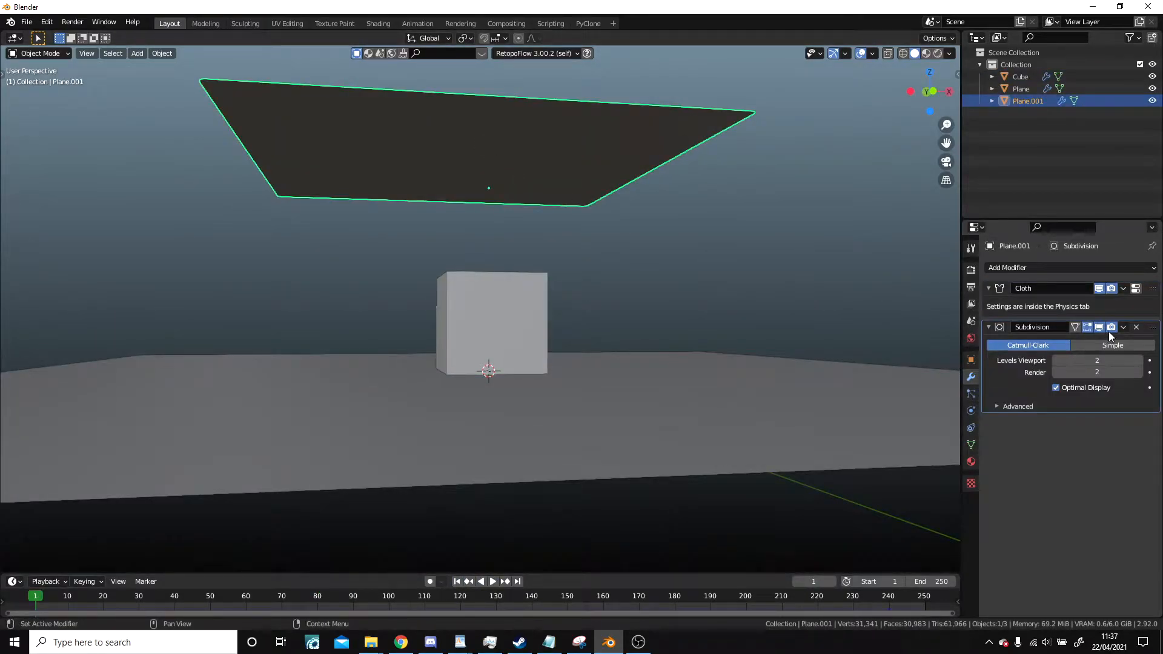
Step: Compare the drape by playing the simulation with the Subdivision modifier hidden and shown in the viewport
middle_click_drag(608, 200, 604, 319)
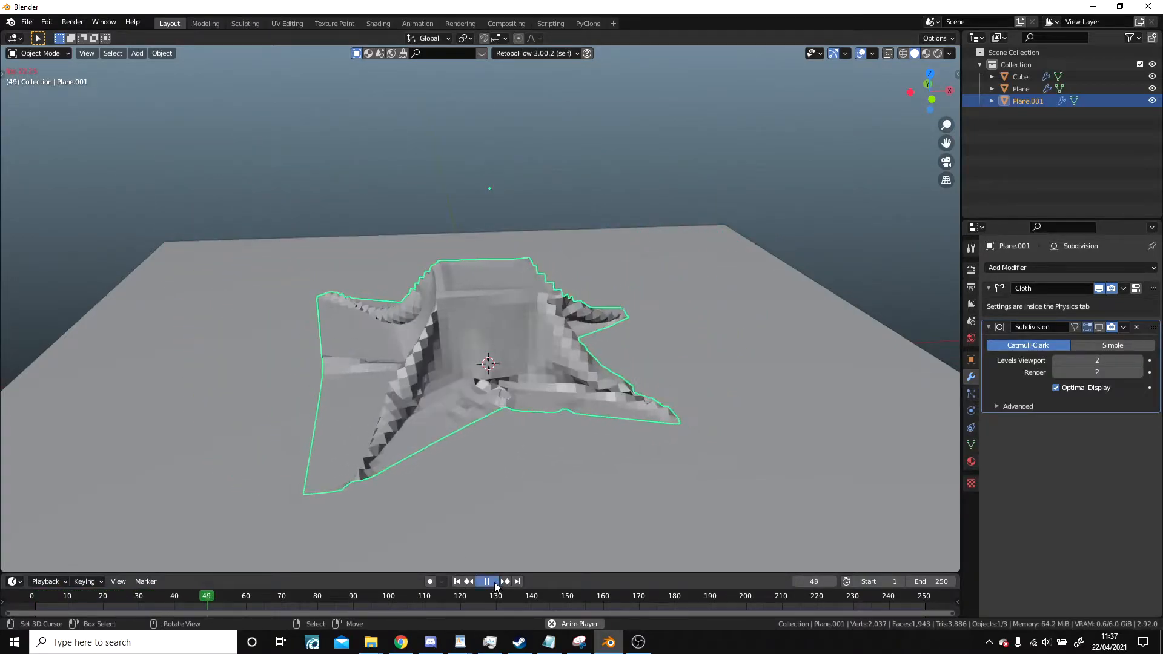
left_click(490, 582)
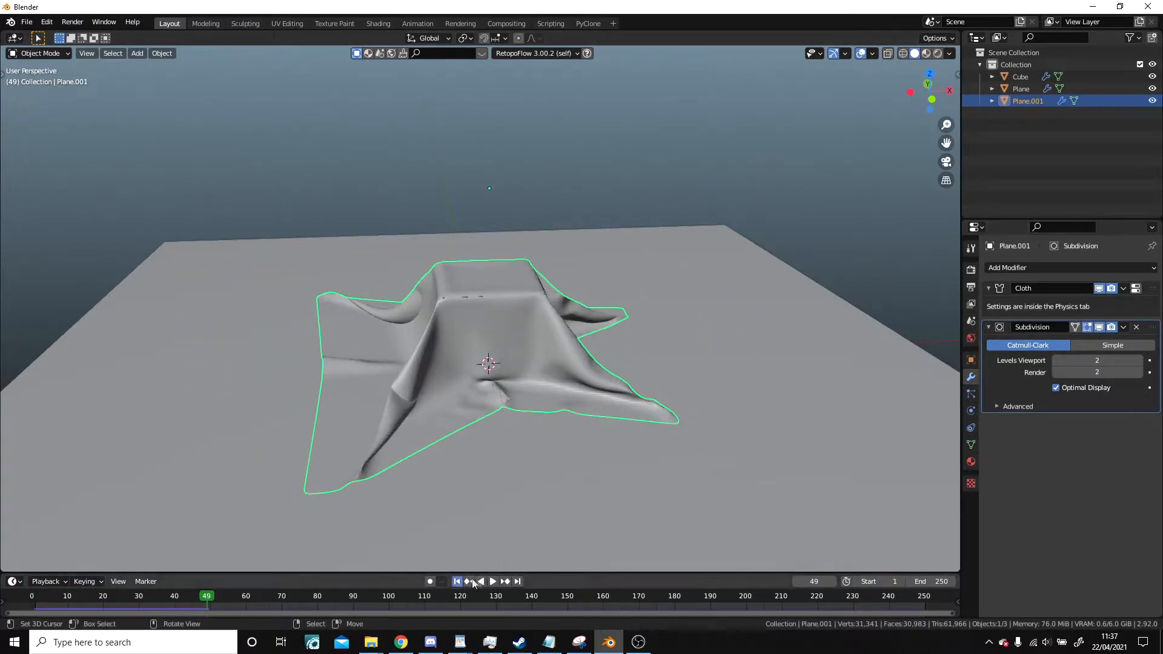
key("shift+Left")
left_click(493, 581)
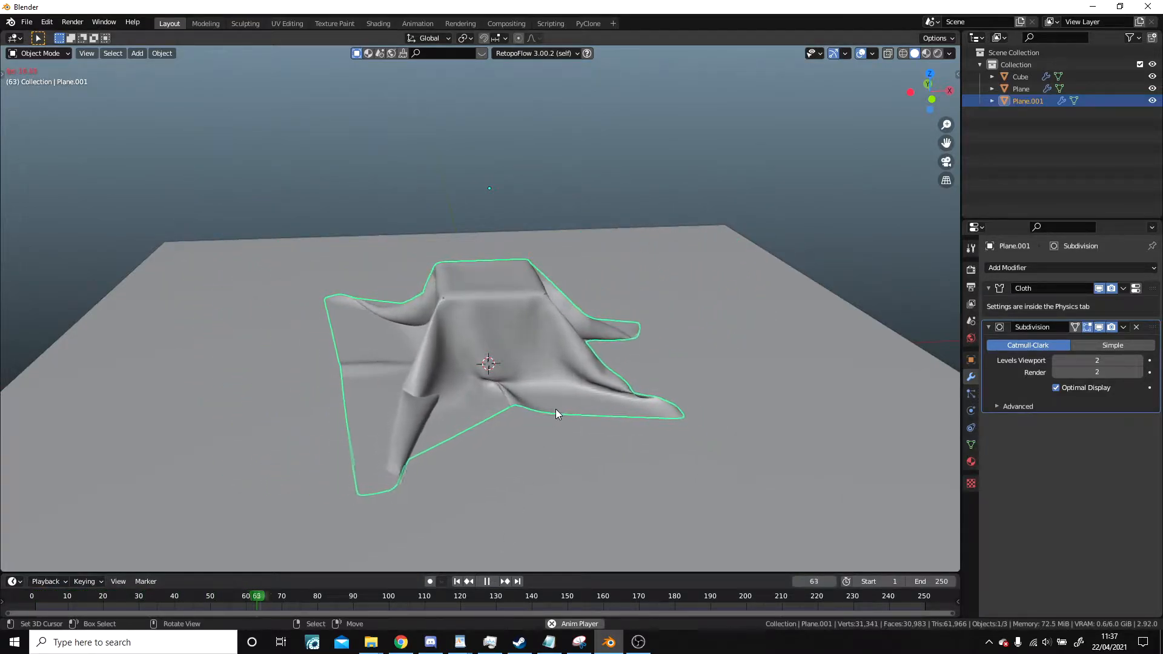
middle_click_drag(555, 409, 594, 412)
Step: Apply Shade Smooth to the cloth plane and examine its folds over the cube
left_click(162, 53)
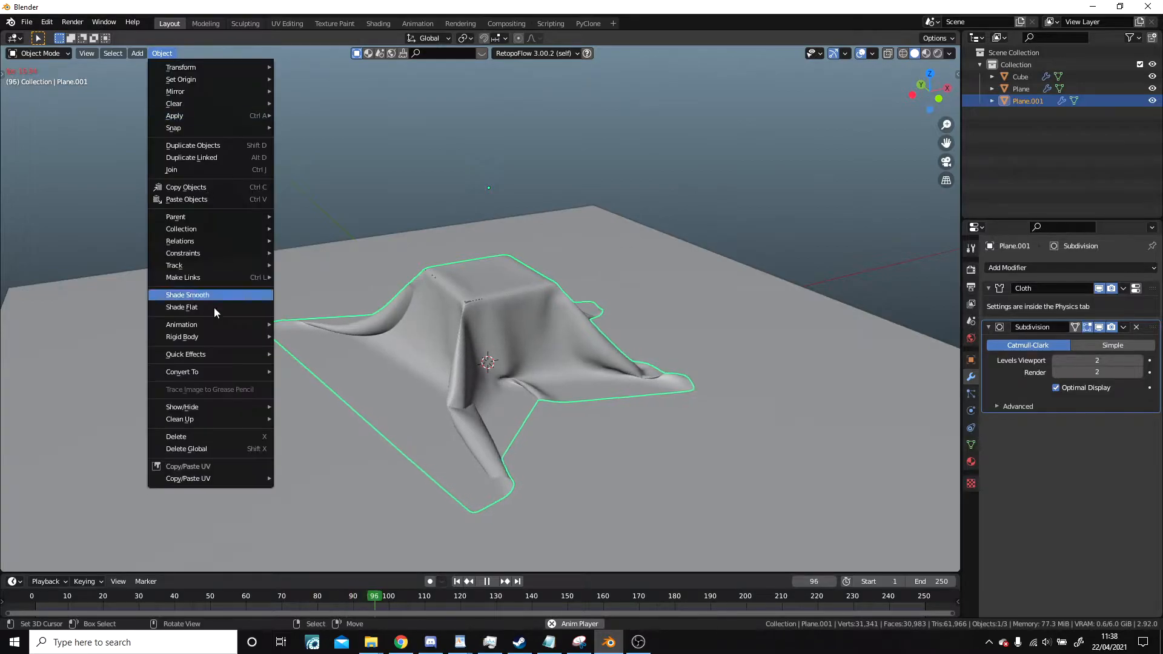
left_click(194, 295)
scroll(521, 386, "up", 3)
middle_click_drag(498, 377, 428, 389)
scroll(528, 351, "down", 4)
scroll(579, 360, "up", 2)
Step: Lower the cloth plane's Quality Steps to 1 and test the simulation from the first frame
left_click(457, 581)
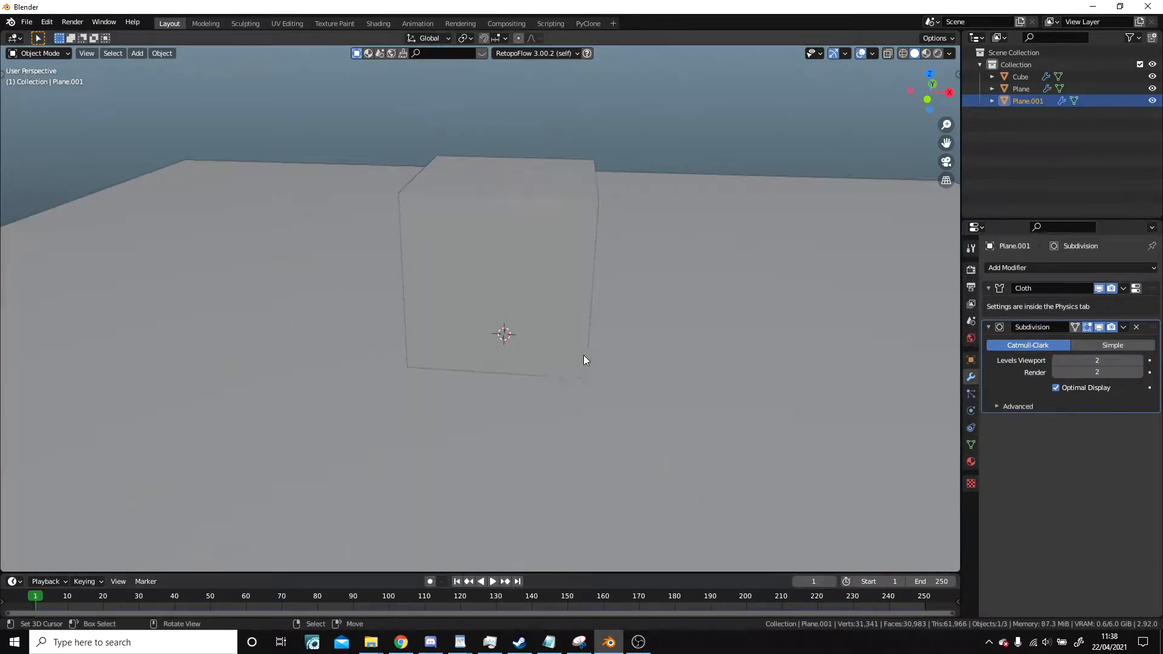
scroll(547, 196, "down", 5)
middle_click_drag(546, 195, 574, 249)
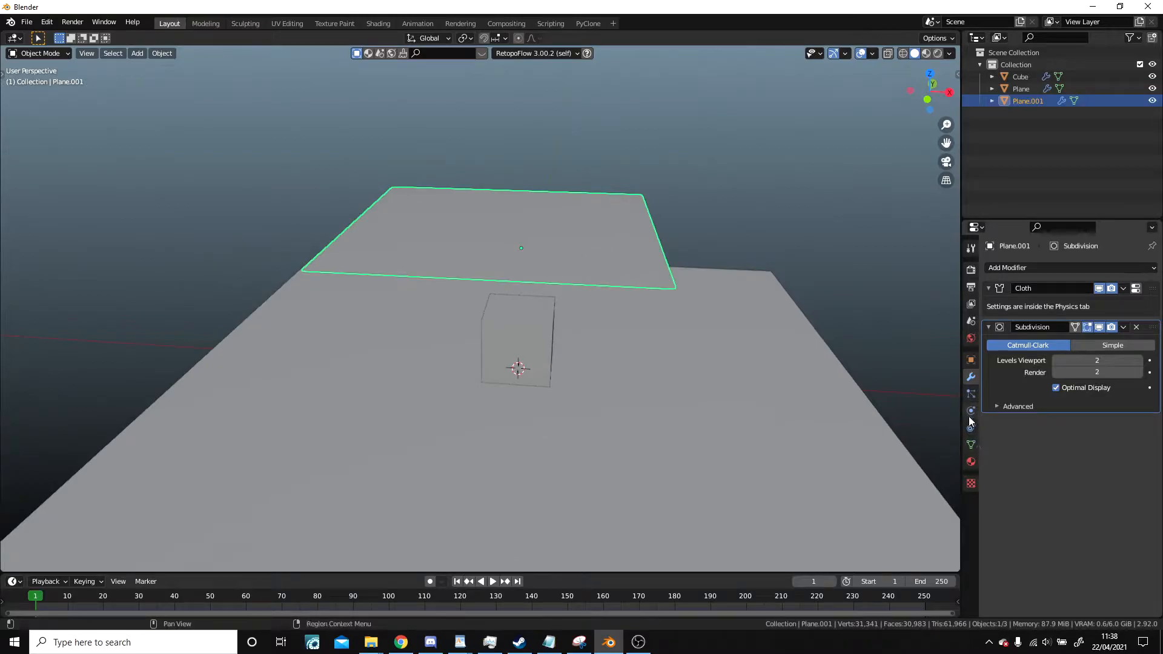
left_click(969, 415)
middle_click_drag(605, 318, 607, 351)
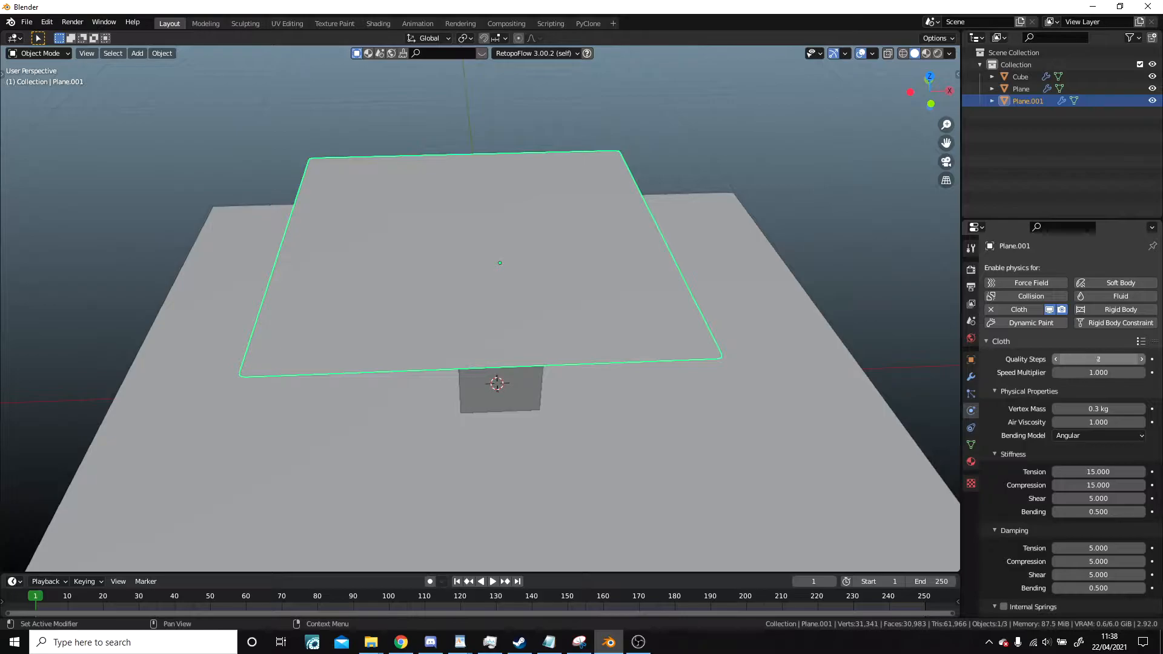
left_click(485, 580)
left_click(485, 581)
left_click(459, 581)
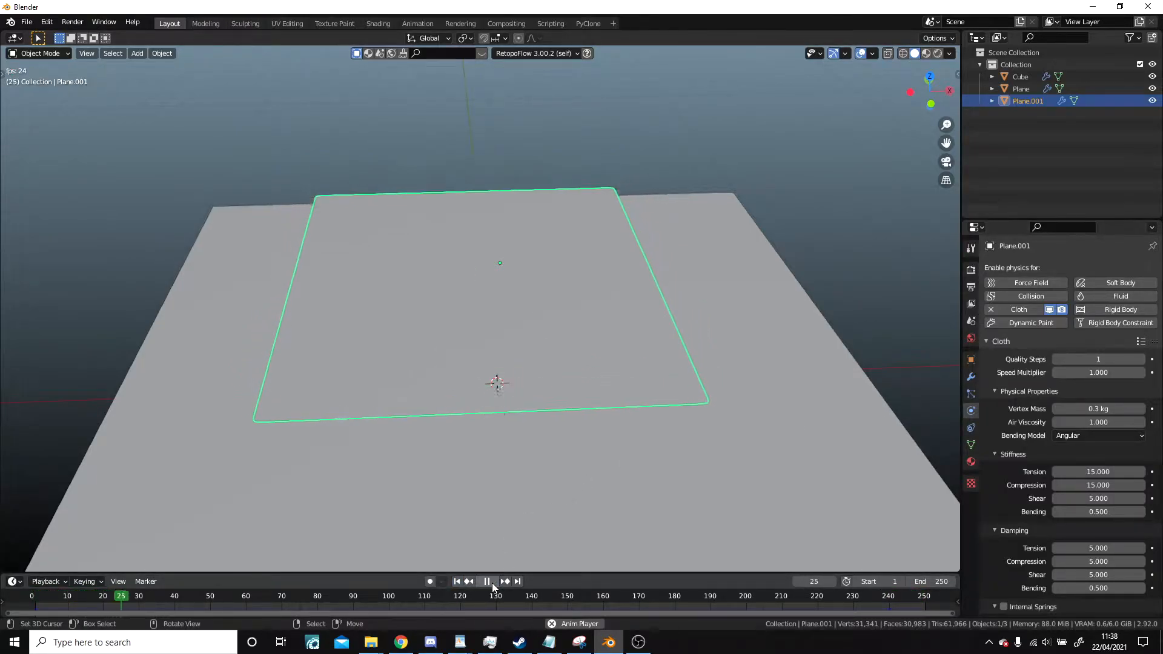
left_click(488, 581)
left_click(458, 582)
left_click(492, 582)
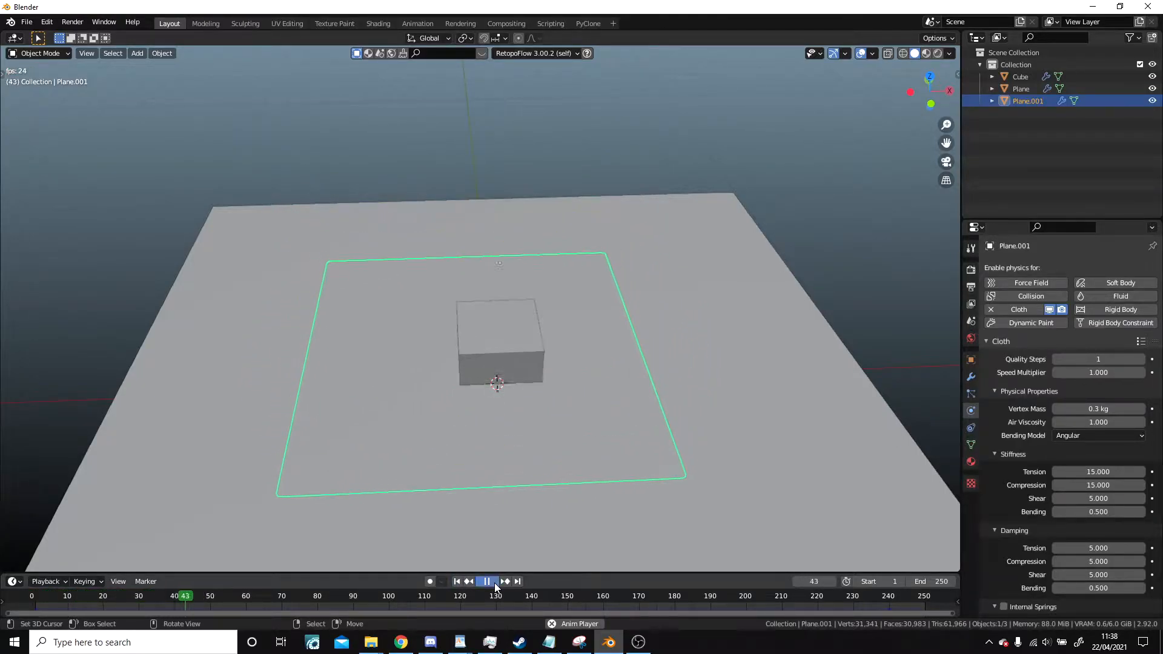
key("Escape")
Step: Replay the simulation and scrub back to frame 29 to examine how the cloth meets the cube
left_click(970, 376)
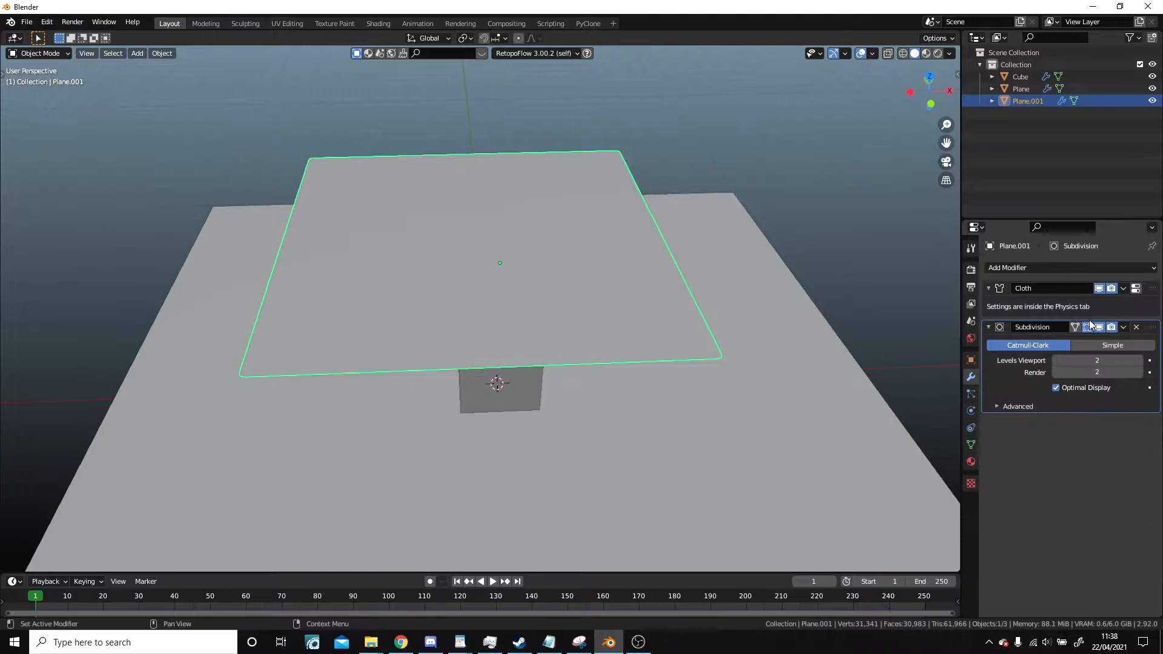
left_click(492, 581)
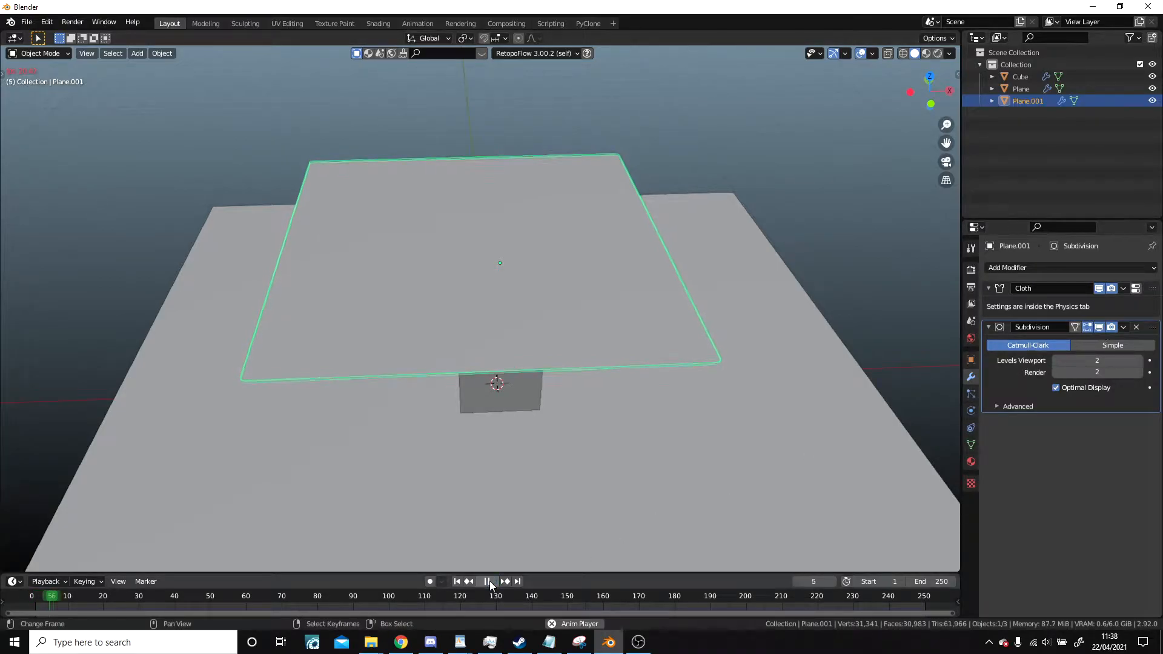
middle_click_drag(624, 379, 525, 561)
left_click(458, 583)
scroll(563, 218, "down", 3)
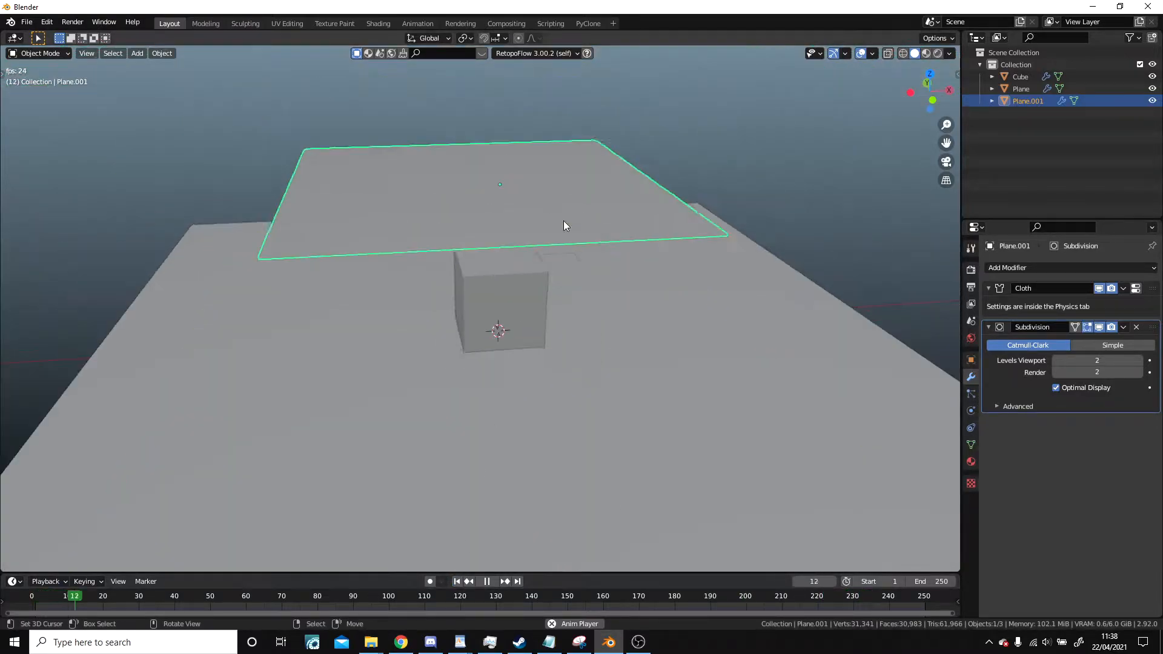
left_click(486, 581)
left_click_drag(338, 601, 137, 597)
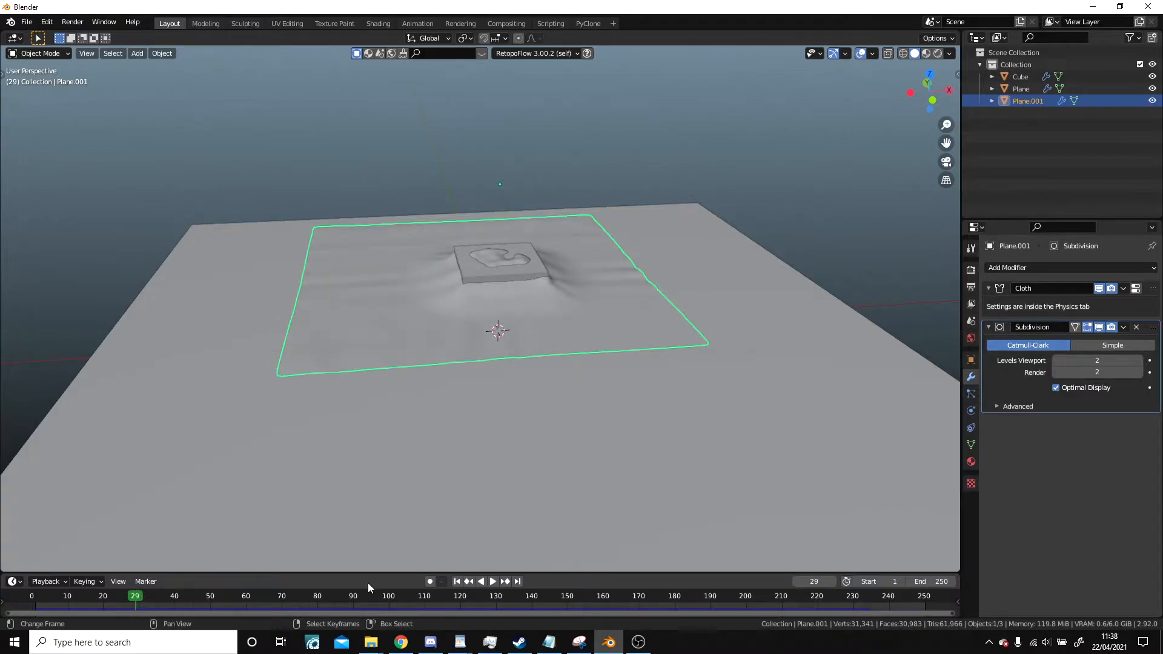
left_click(458, 581)
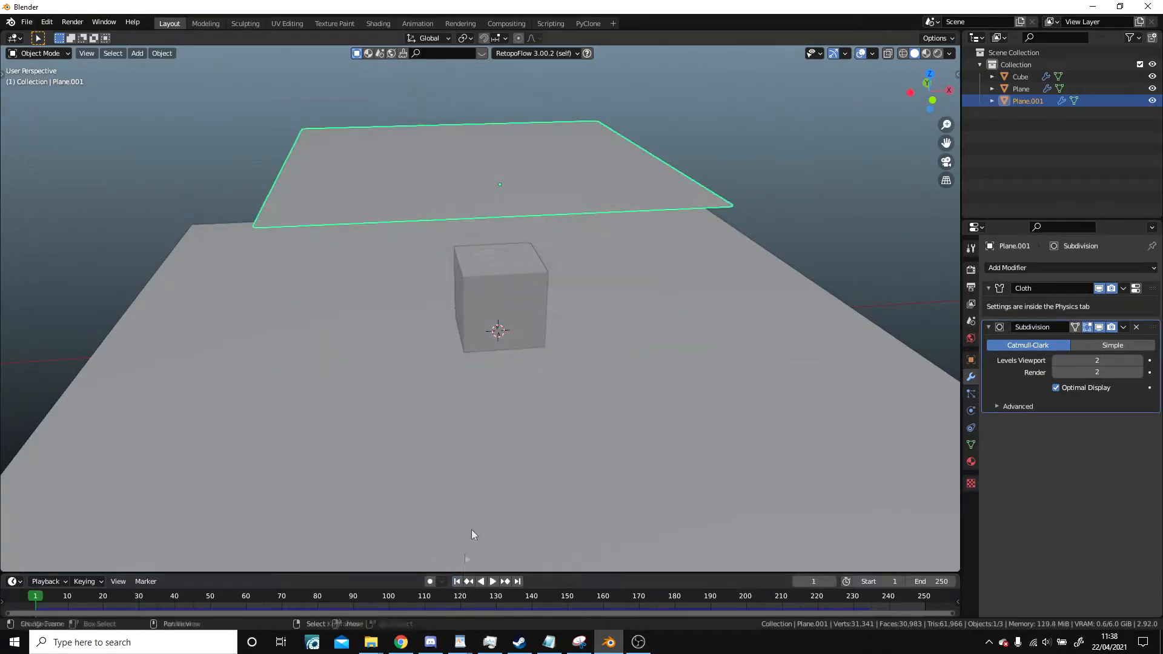
Step: Raise the cloth plane's Quality Steps to 5 and play the simulation
left_click(971, 427)
left_click(971, 411)
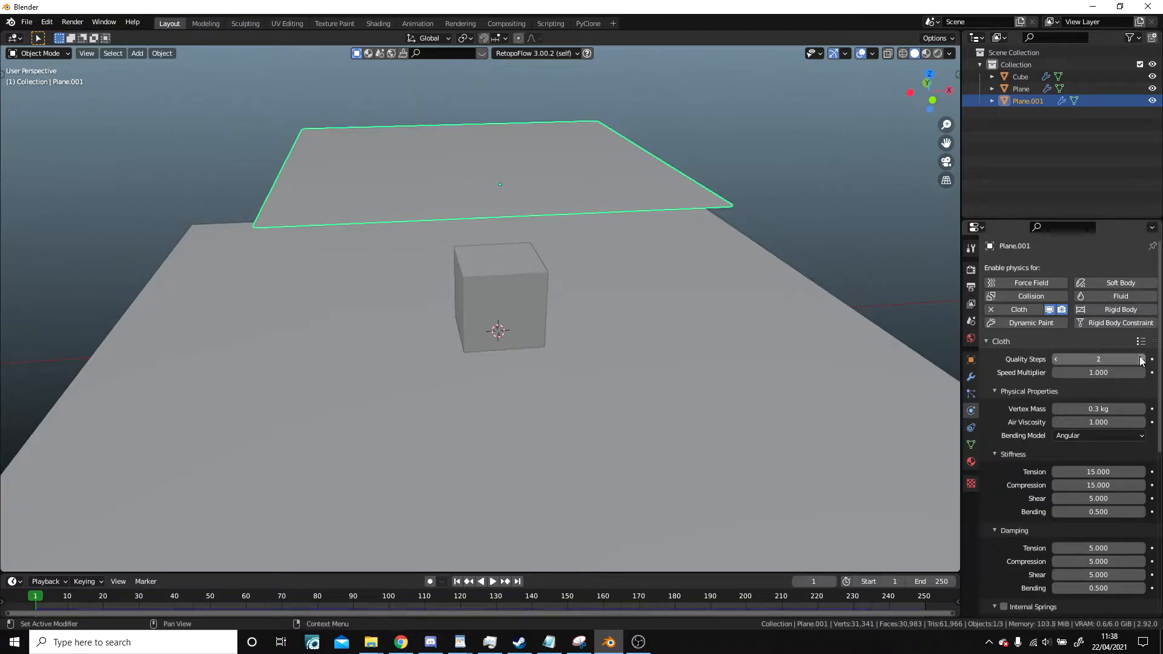
left_click(492, 581)
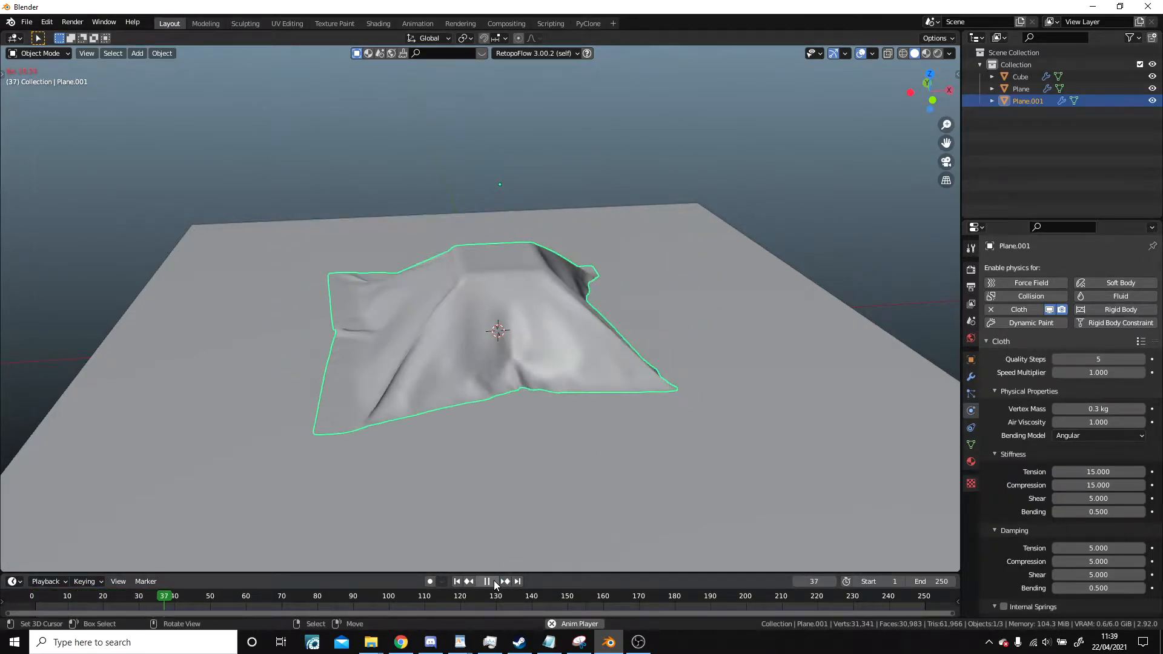
left_click(488, 582)
Step: Set the cloth plane's Quality Steps to 10 and play the simulation to examine the drape around the cube
left_click(458, 582)
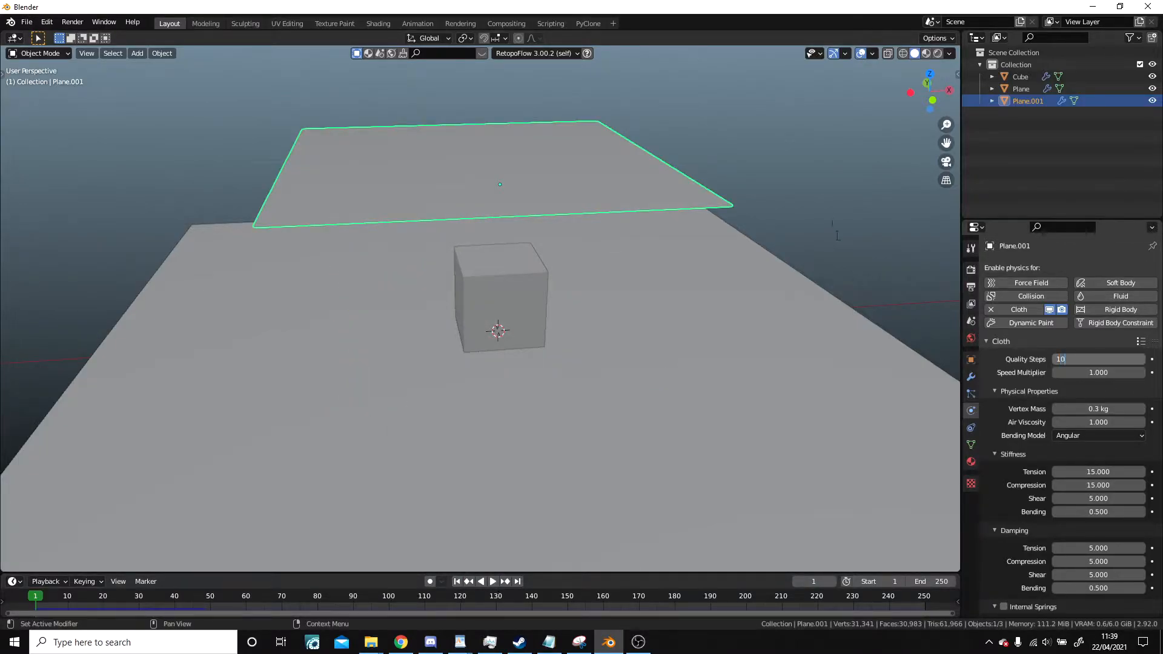
left_click(492, 581)
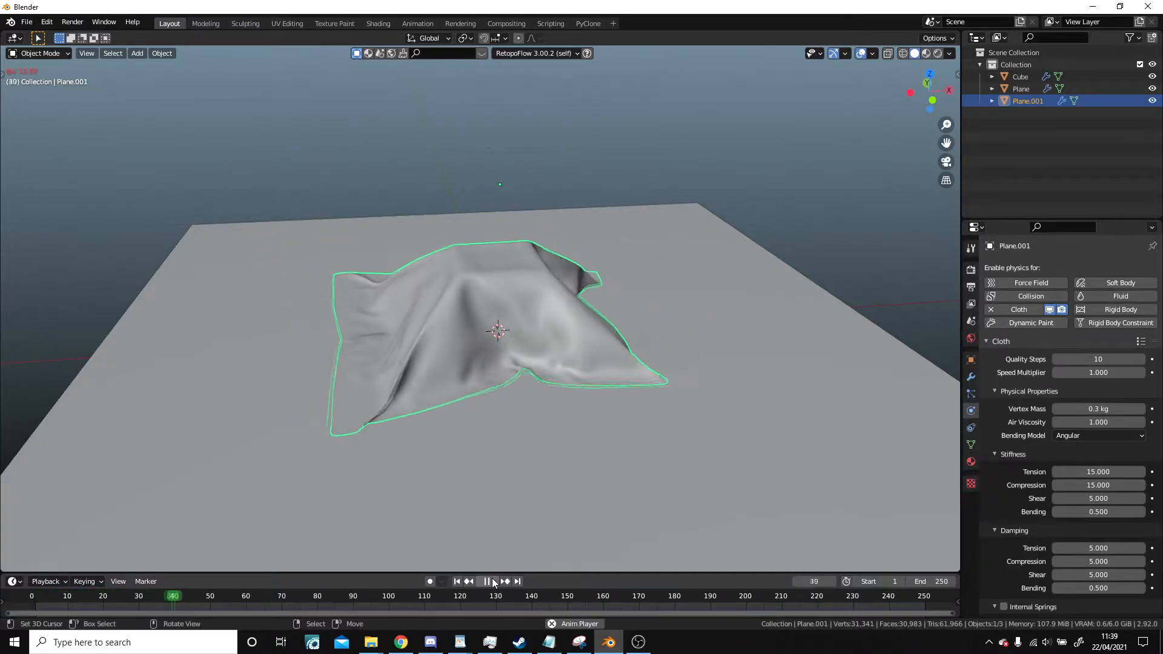
scroll(477, 291, "up", 4)
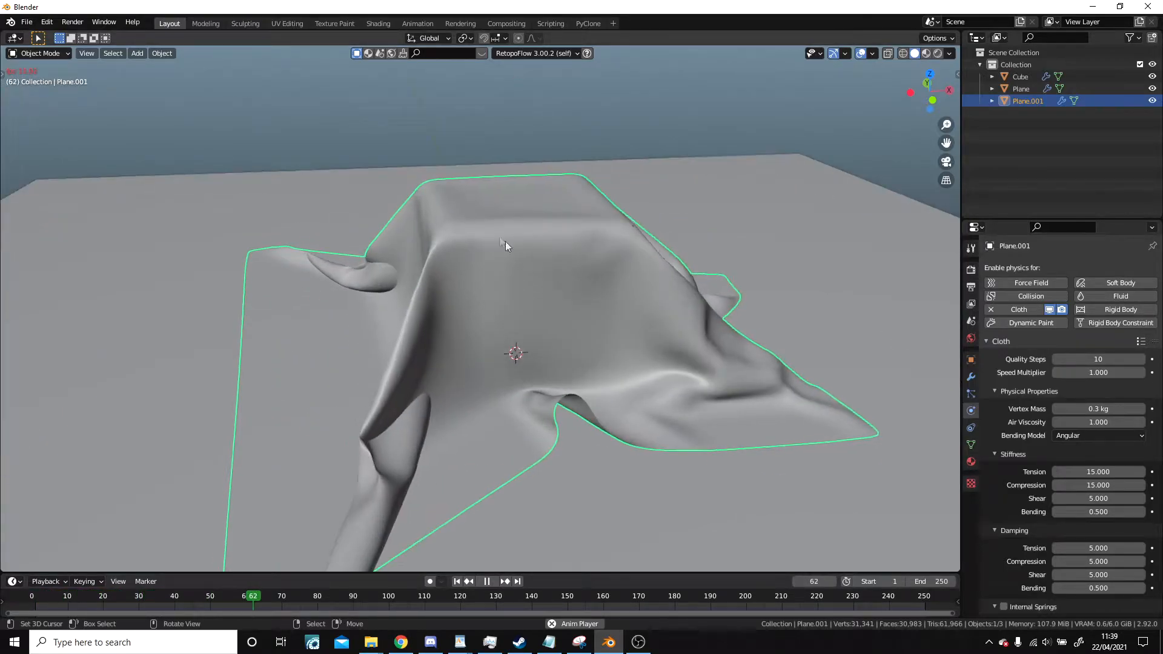
middle_click_drag(648, 305, 529, 311)
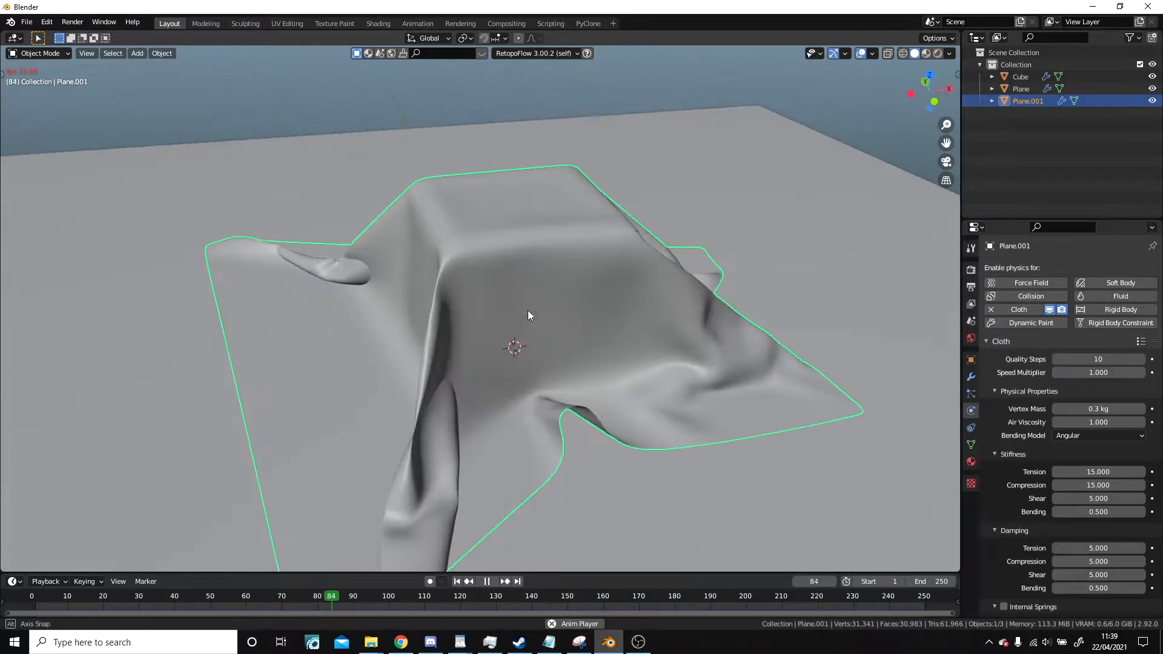
scroll(521, 285, "up", 3)
scroll(548, 282, "down", 4)
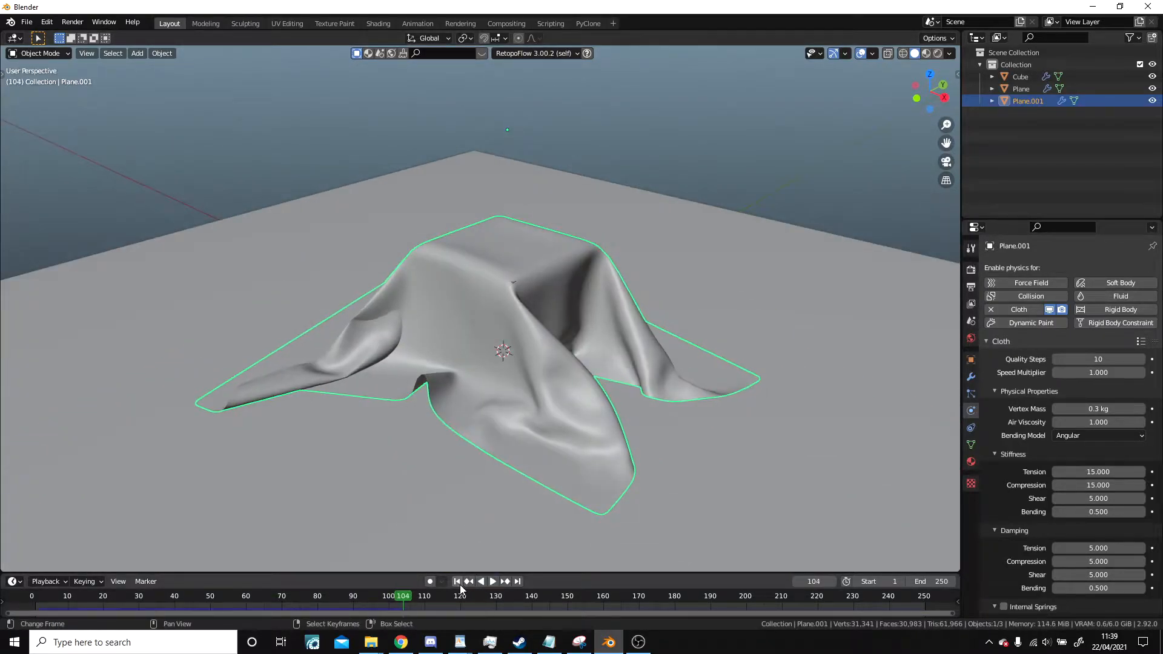
Step: Return to the first frame and examine the cloth plane and cube from several angles and distances
left_click(457, 581)
scroll(539, 339, "down", 3)
middle_click_drag(572, 306, 631, 315)
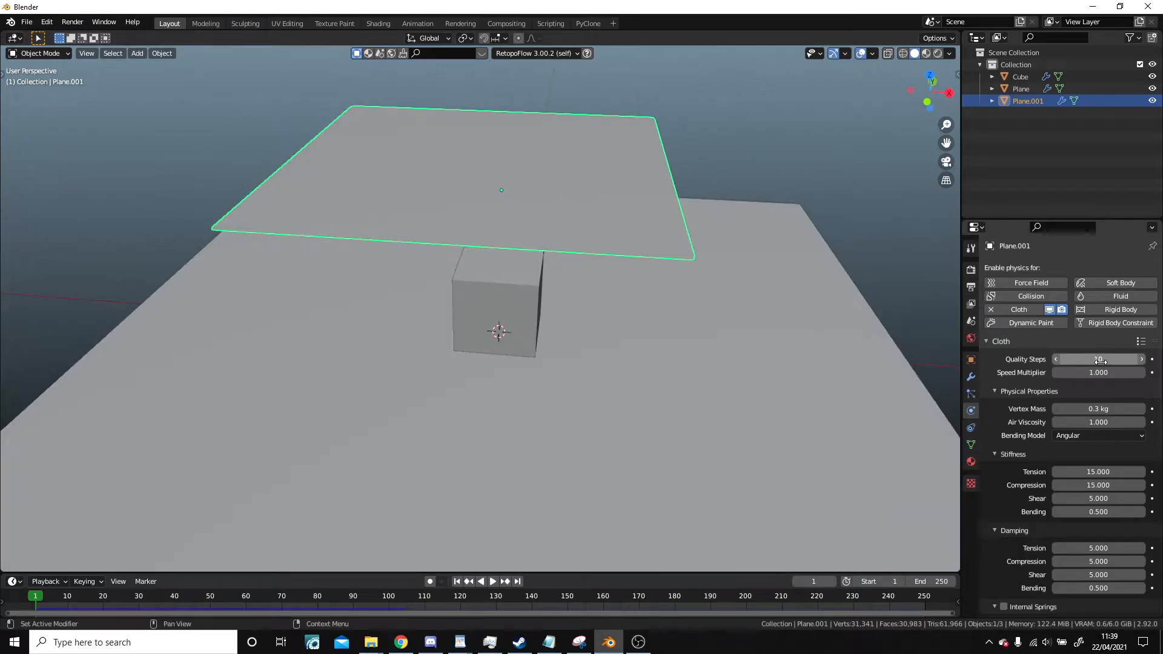
scroll(668, 296, "up", 3)
middle_click_drag(669, 295, 569, 312)
scroll(675, 297, "down", 3)
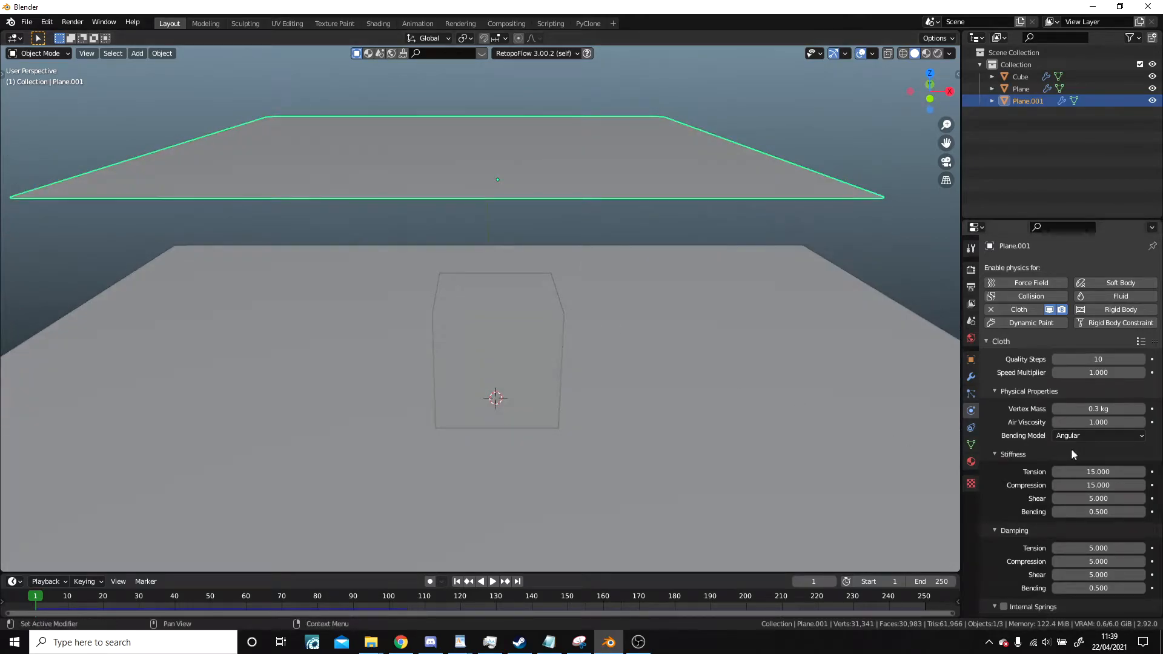
scroll(518, 313, "up", 5)
scroll(632, 321, "down", 5)
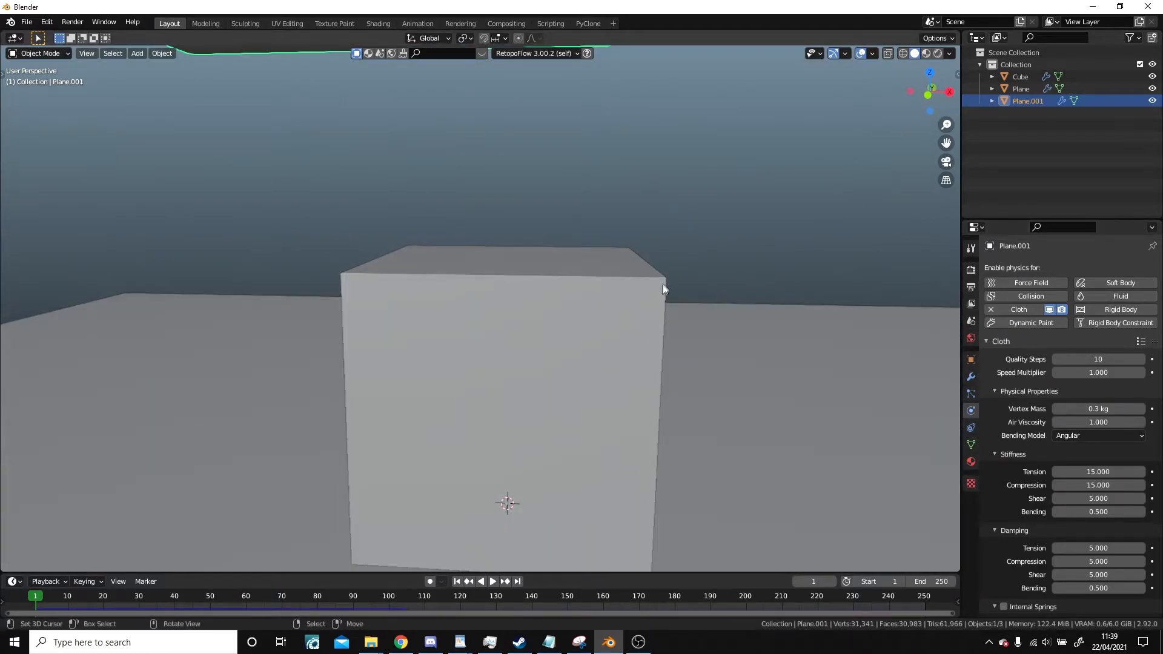
middle_click_drag(658, 285, 661, 295)
scroll(661, 295, "up", 3)
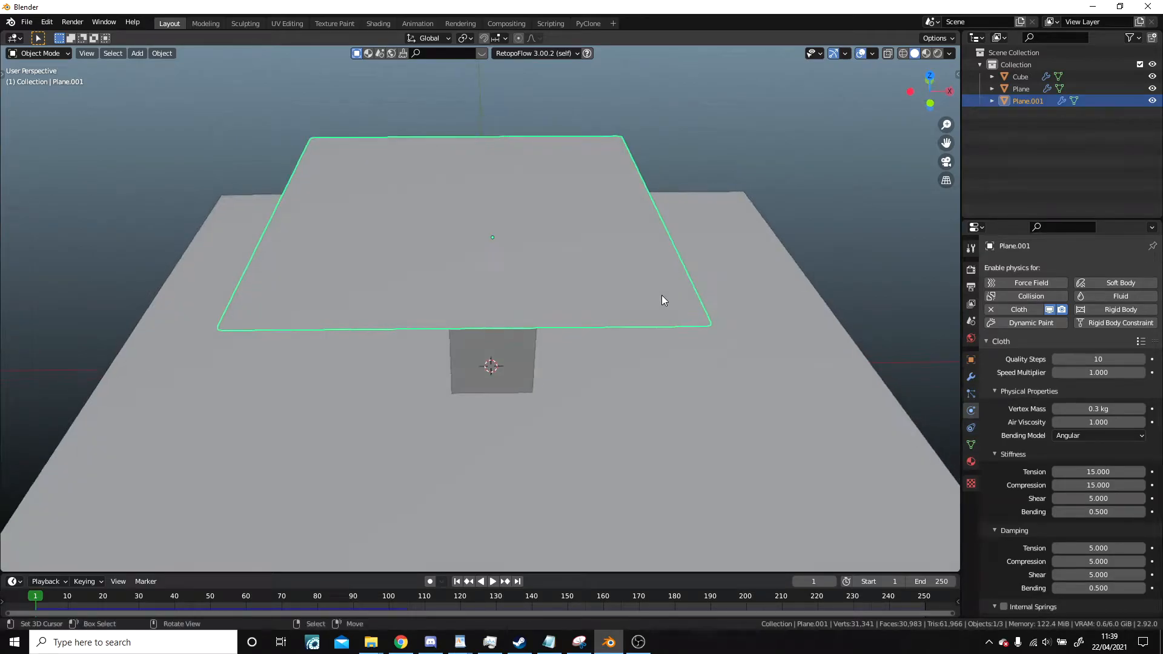
scroll(1012, 465, "down", 4)
Step: Enable Self Collisions for the cloth plane and set its collision Quality to 3
scroll(1011, 465, "down", 8)
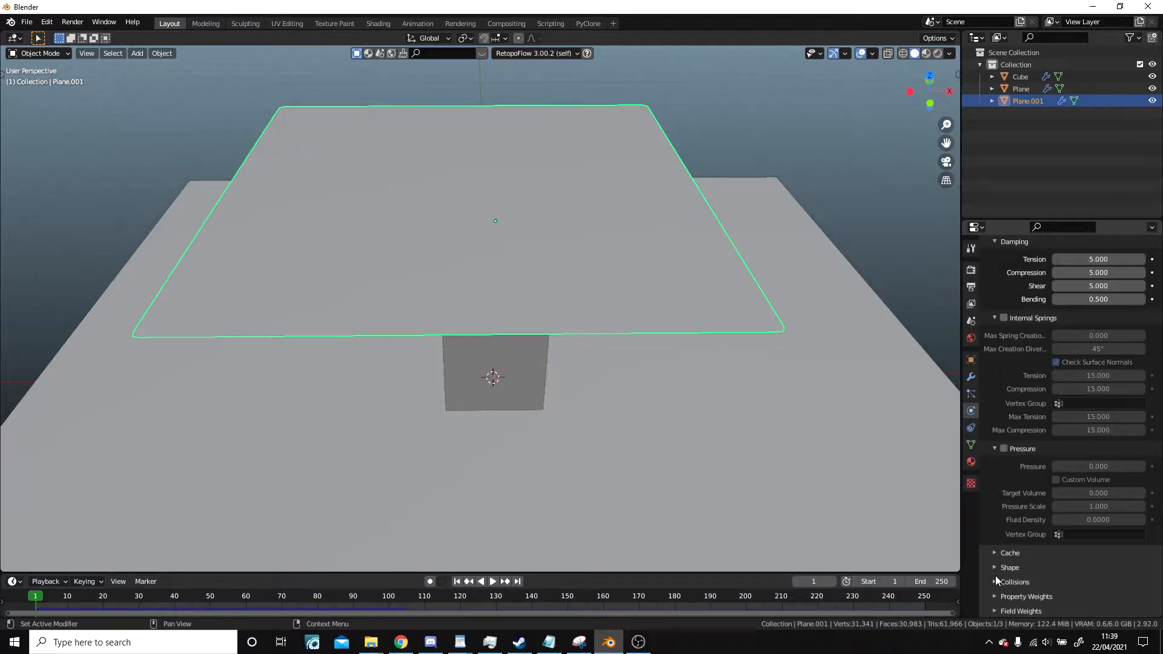
left_click(997, 580)
scroll(1028, 506, "down", 7)
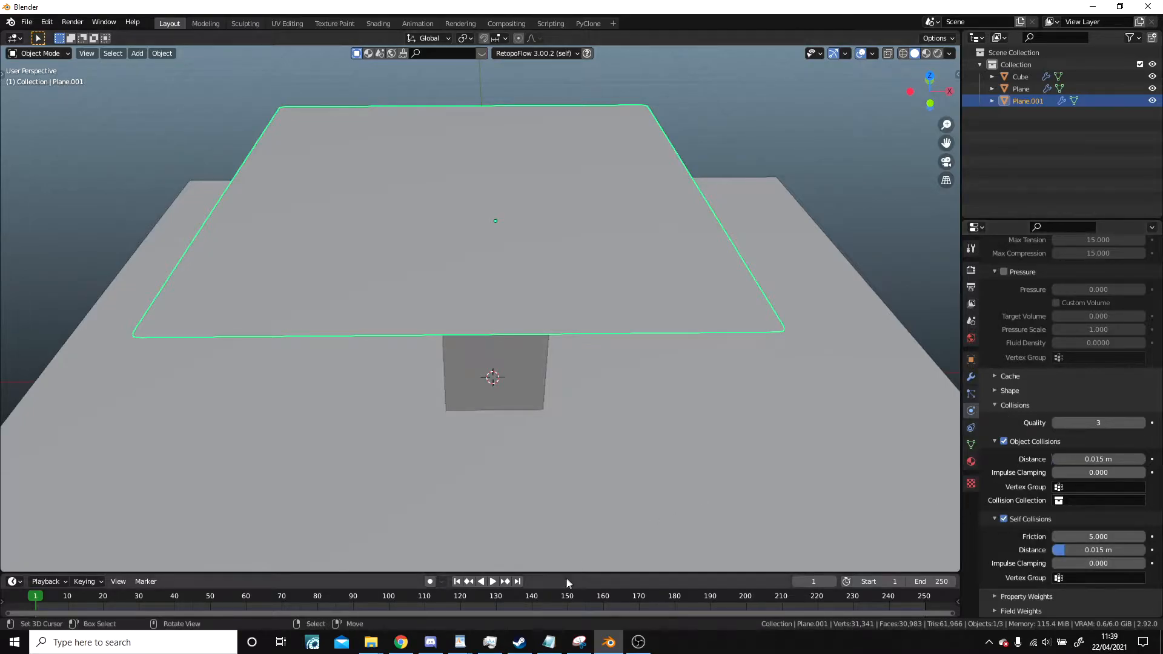
Step: Play the simulation with self collisions enabled and examine the cloth's drape and folds around the cube
left_click(493, 581)
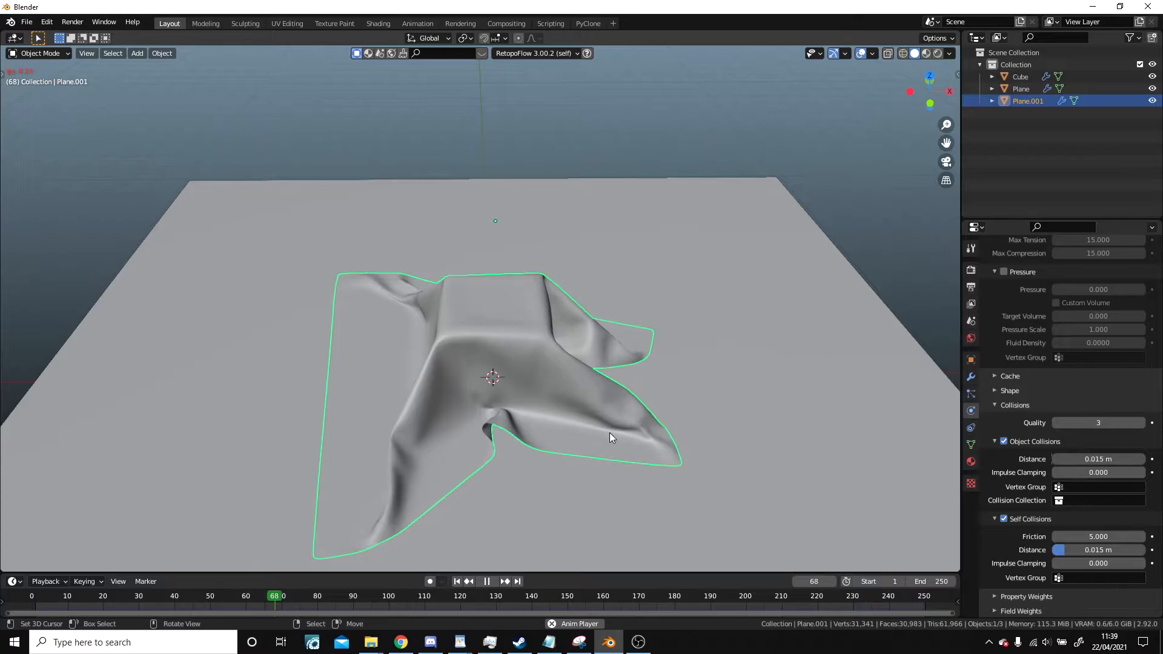
left_click(487, 581)
middle_click_drag(509, 485, 561, 380)
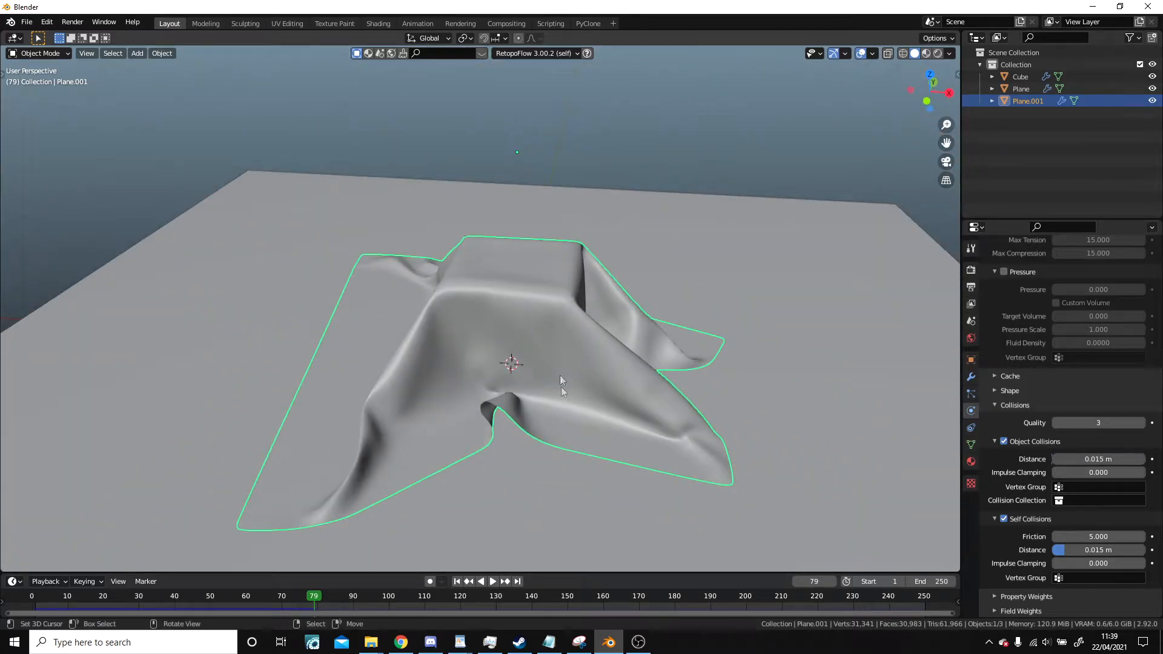
Step: Set the cloth plane's Tension stiffness to 0 and play the simulation from the first frame
left_click(457, 581)
scroll(1092, 418, "up", 15)
middle_click_drag(848, 300, 746, 295)
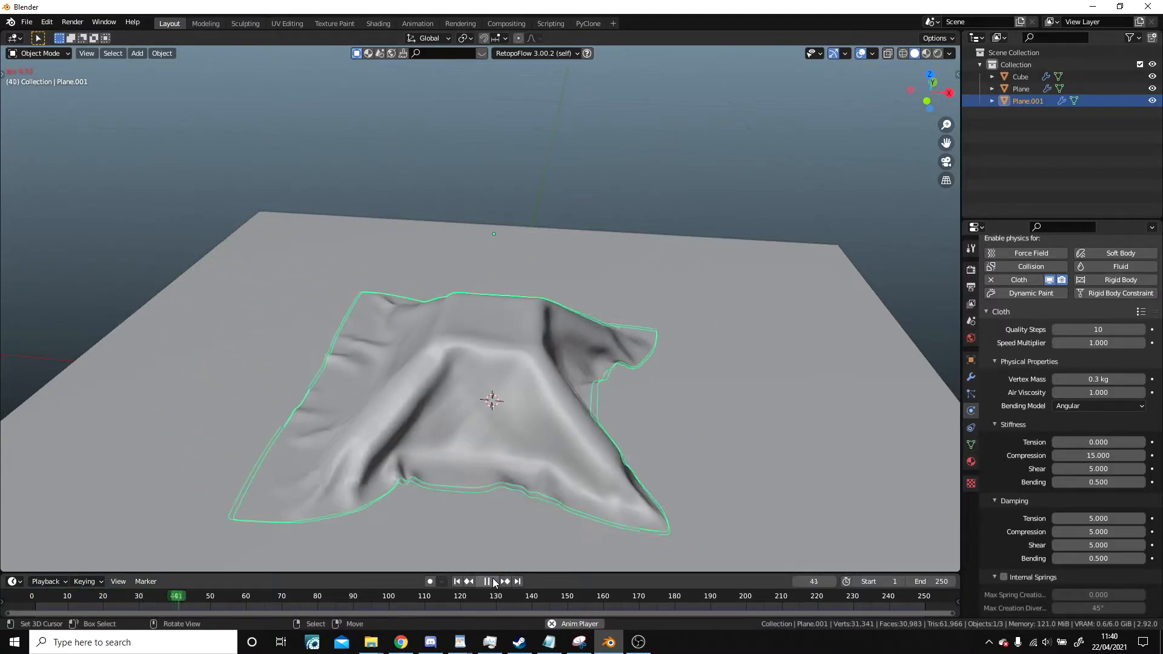
middle_click_drag(556, 444, 547, 492)
left_click(486, 581)
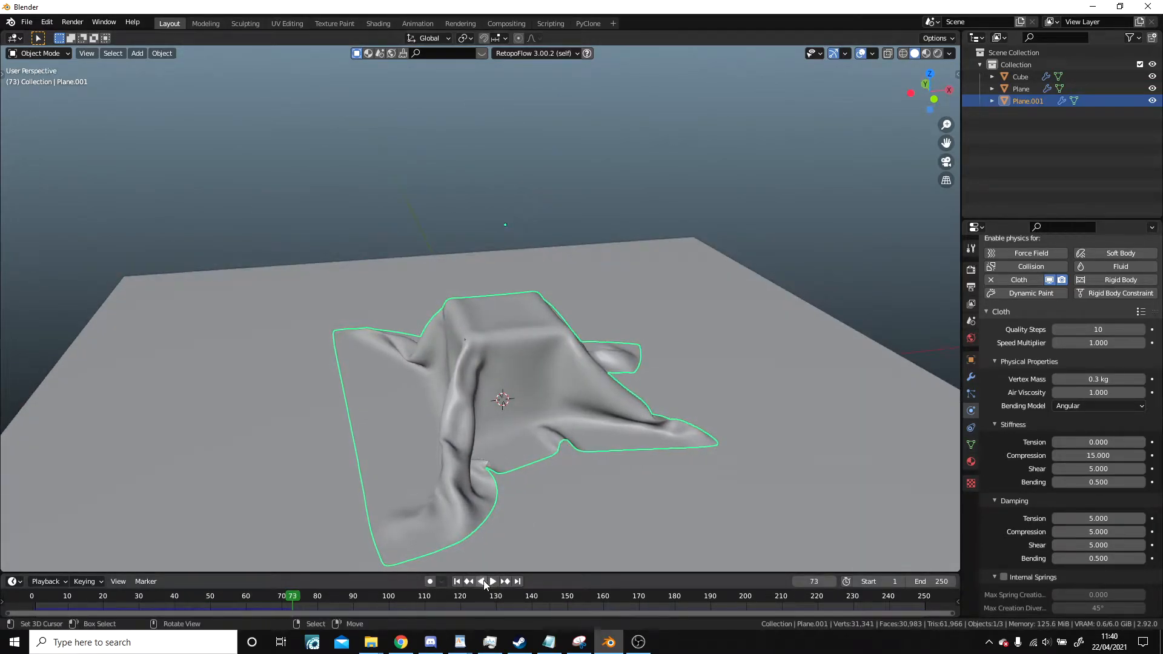
Step: Set the cloth's Tension stiffness to 223.4 and run the simulation from frame 1
left_click(457, 582)
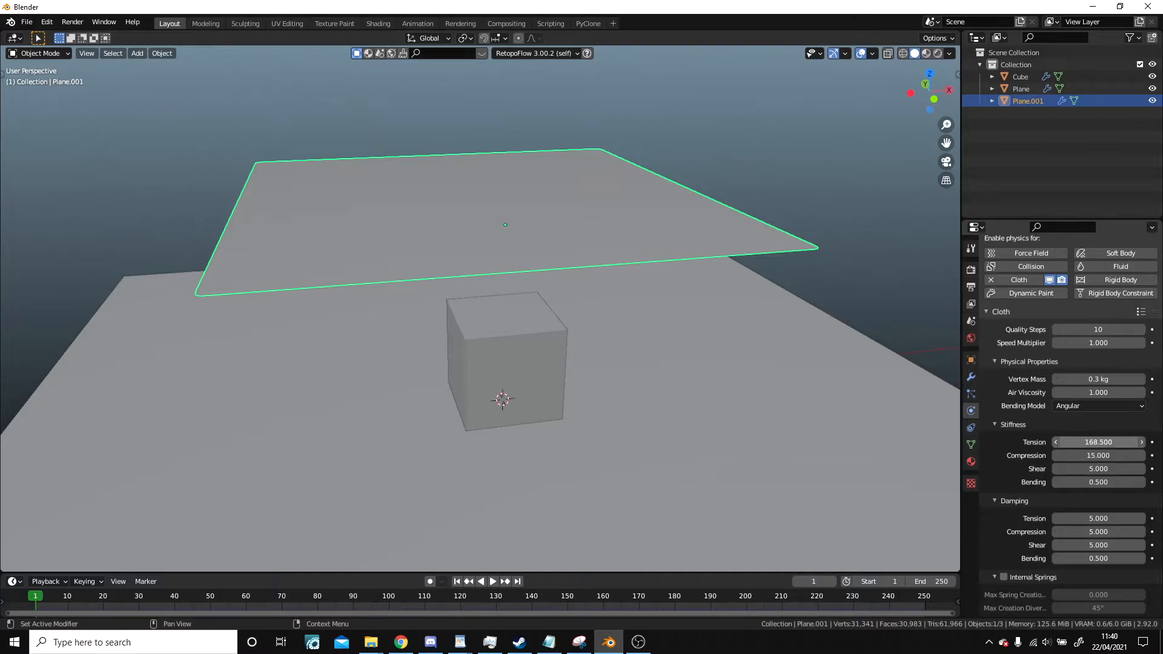
left_click(489, 583)
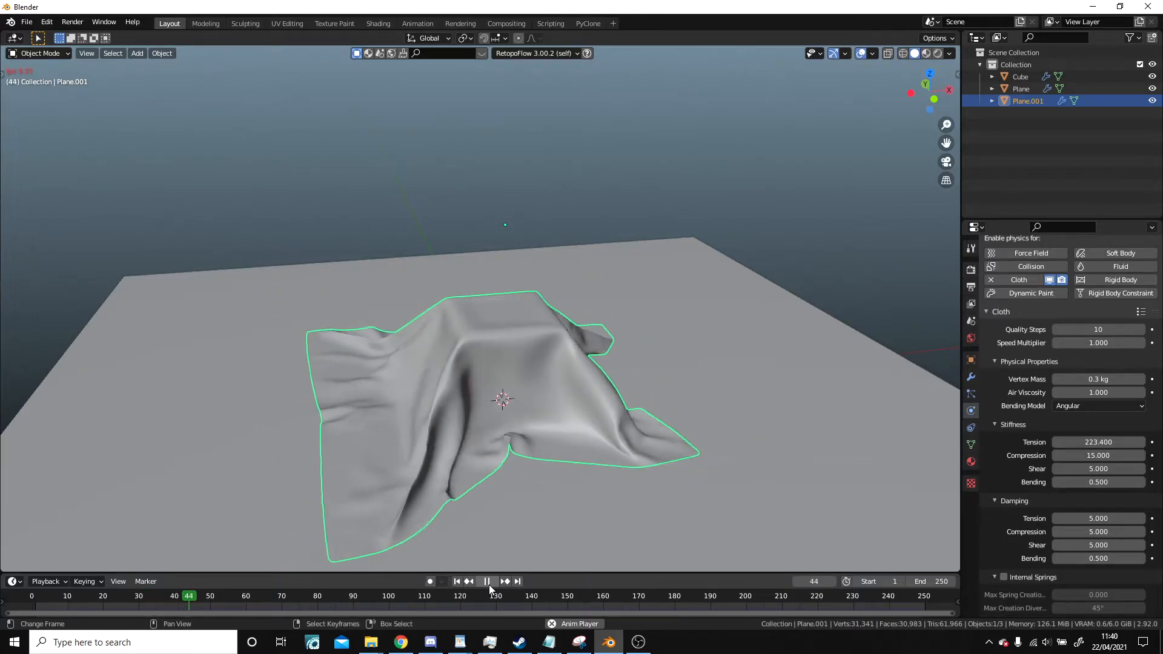
left_click(489, 584)
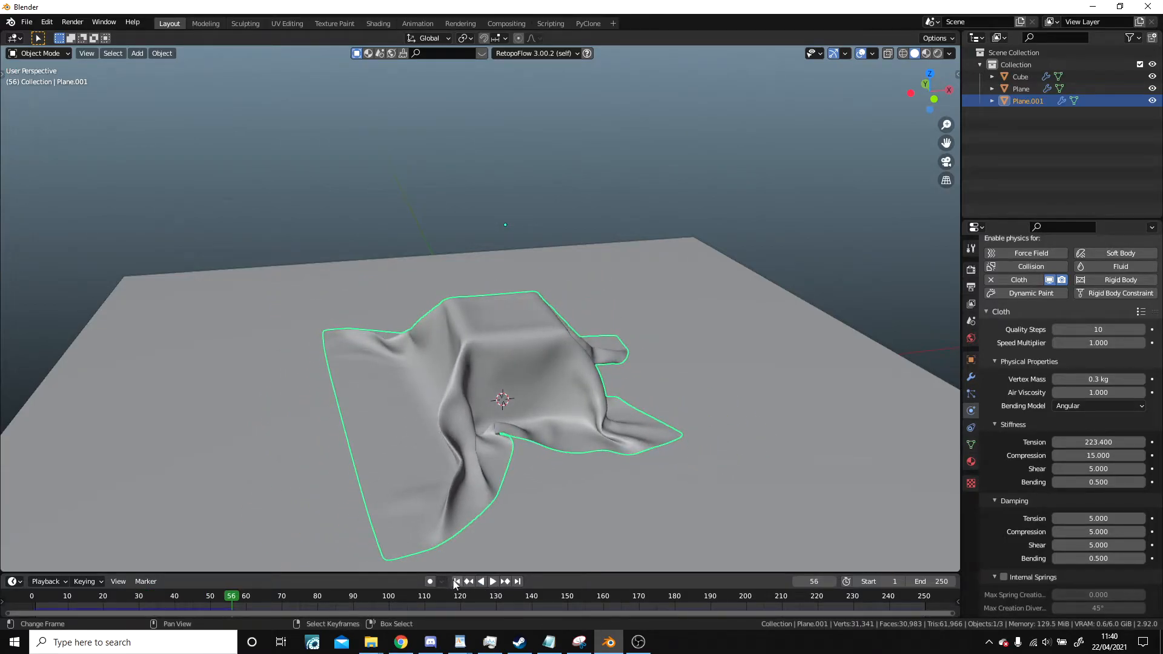
Step: Return to frame 1, check the cloth plane's modifier settings, and replay the simulation from its physics settings
left_click(457, 582)
left_click(972, 377)
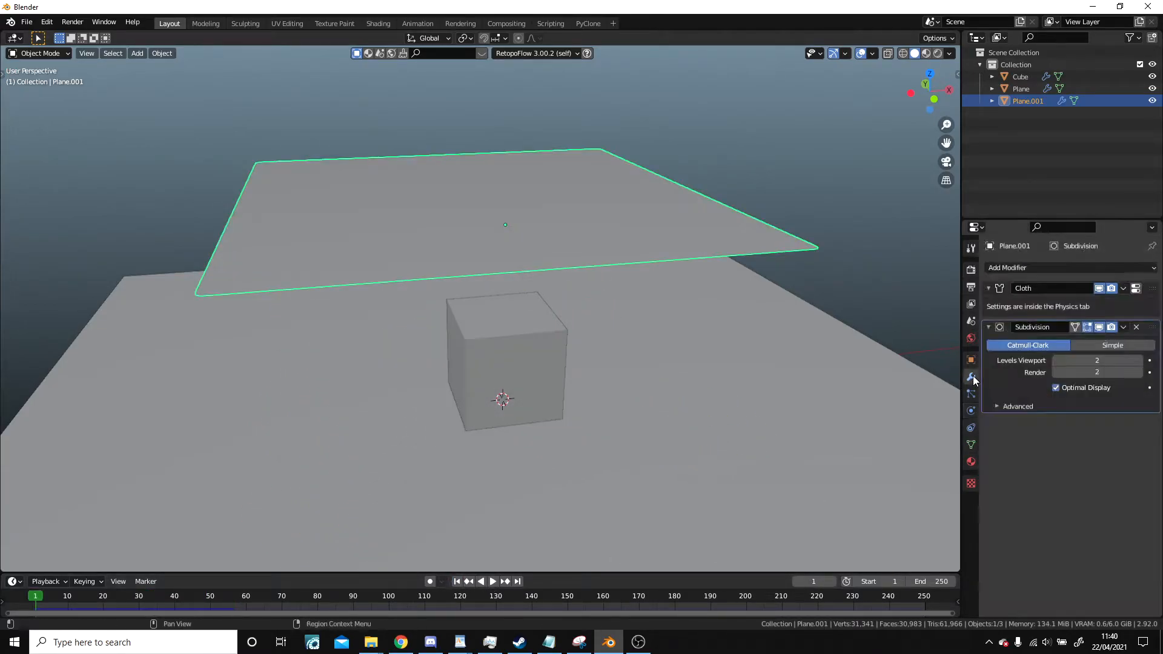
left_click(972, 442)
left_click(972, 434)
left_click(971, 410)
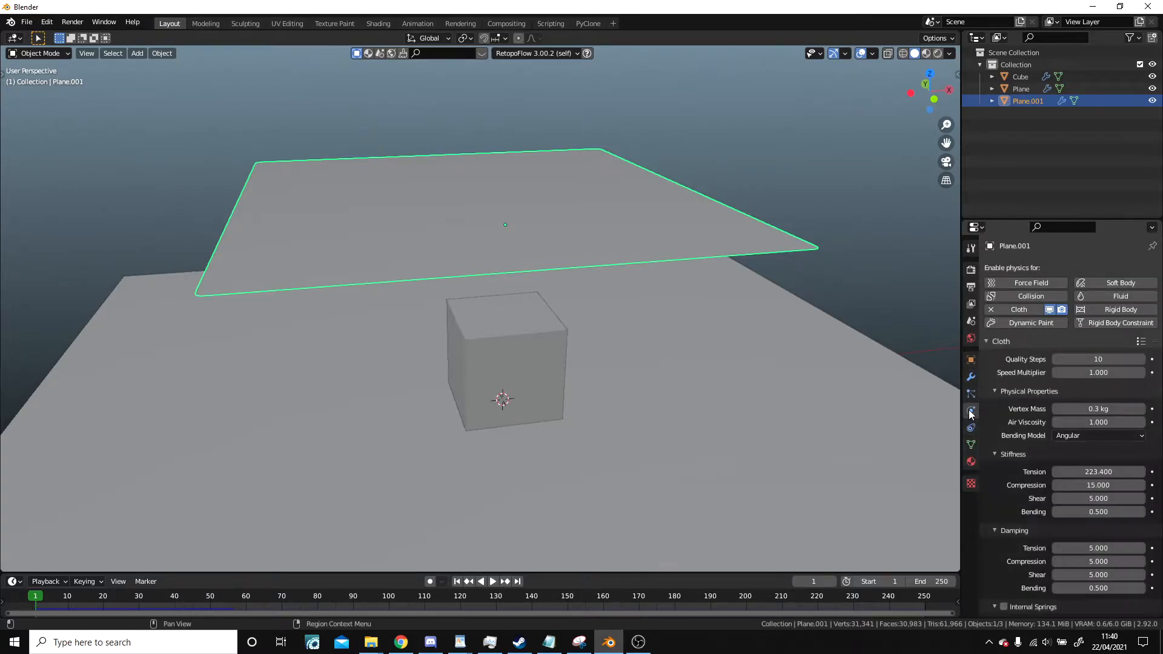
left_click(493, 581)
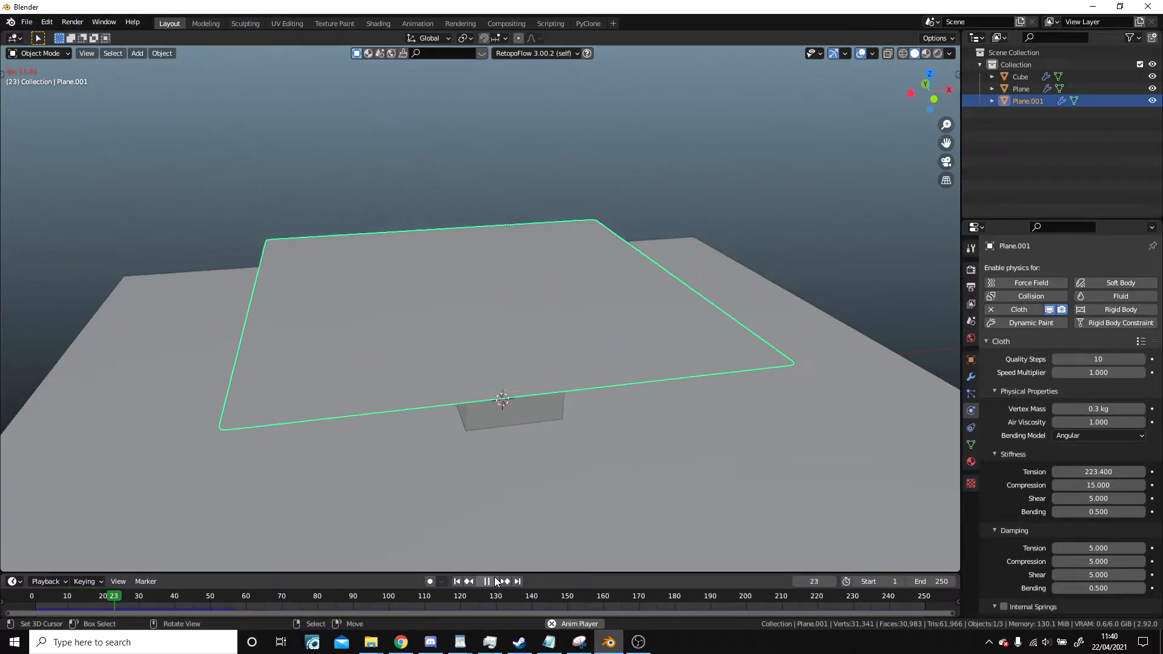
left_click(487, 581)
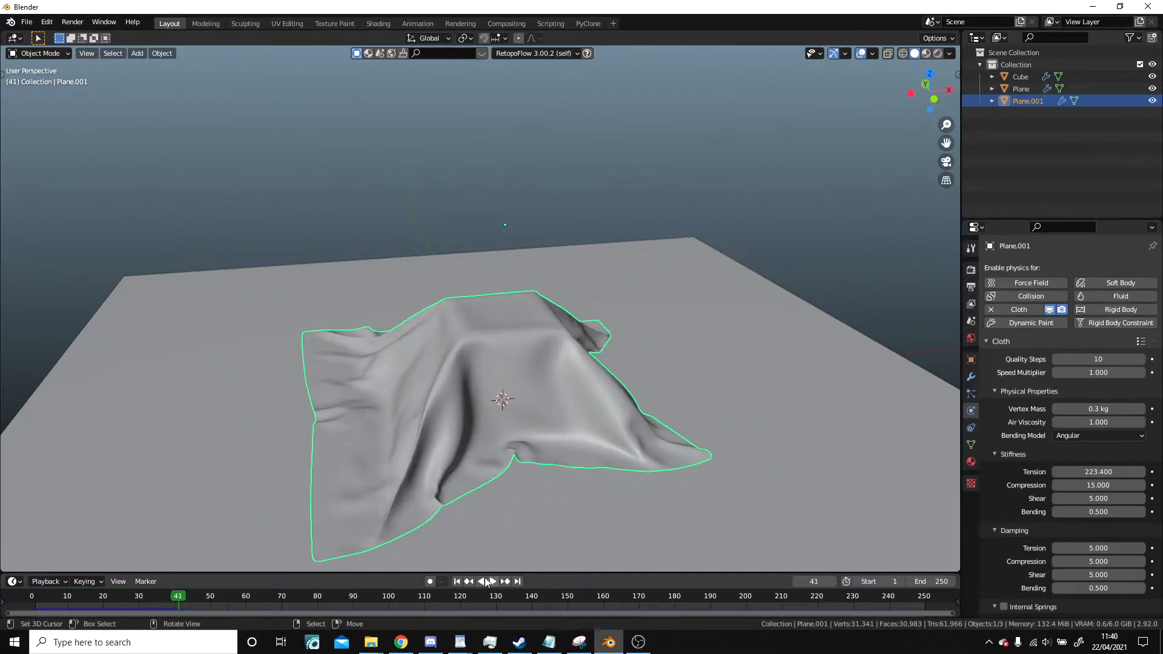
Step: Reset the cloth plane's cached simulation by passing through Edit Mode, and replay it with an enlarged timeline
left_click(457, 581)
key("Tab")
key("alt+a")
left_click(539, 159)
key("Tab")
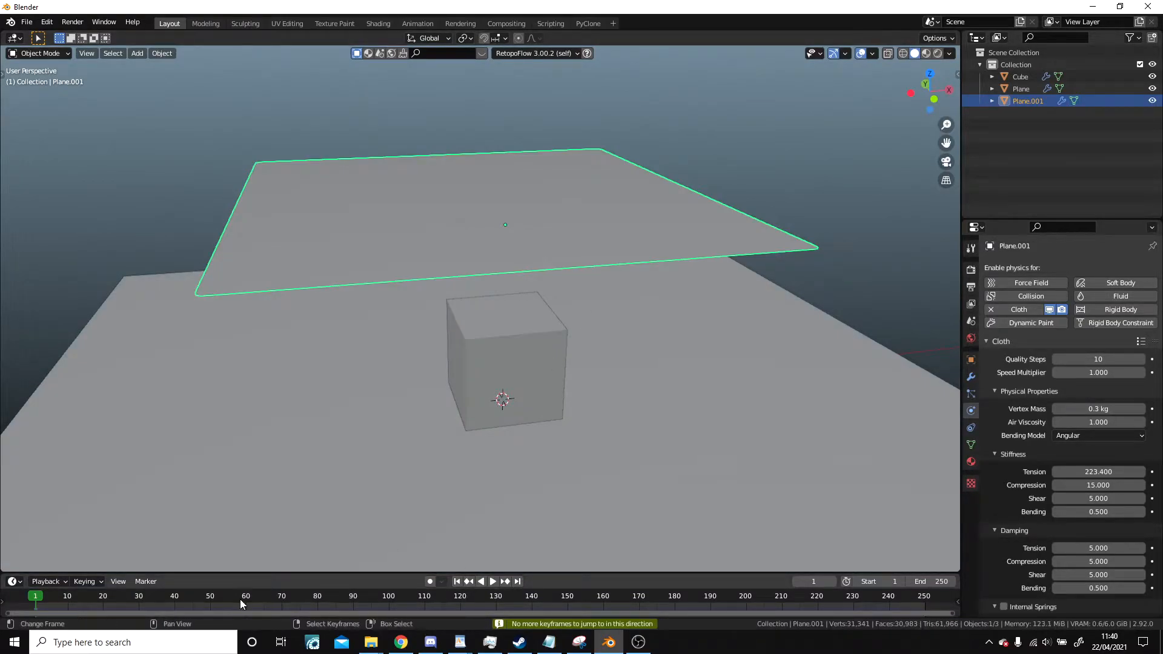
left_click_drag(303, 573, 340, 518)
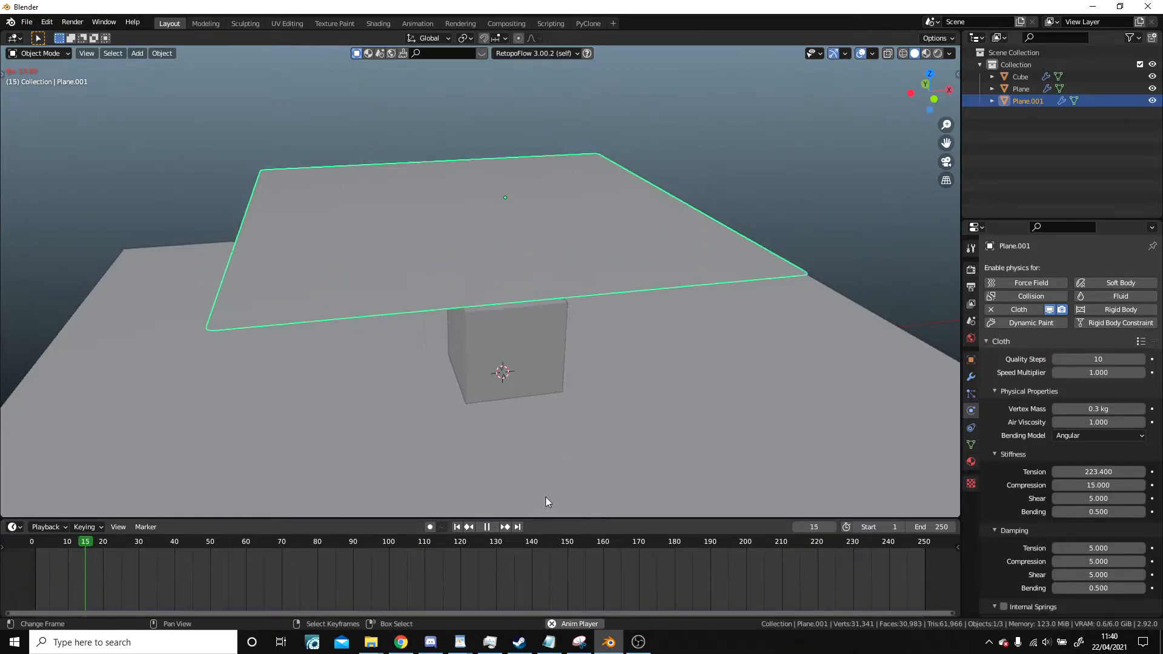
left_click(488, 528)
Step: Set the cloth plane's Tension stiffness to 15 and Shear to 0, and play the simulation from the first frame
key("shift+Left")
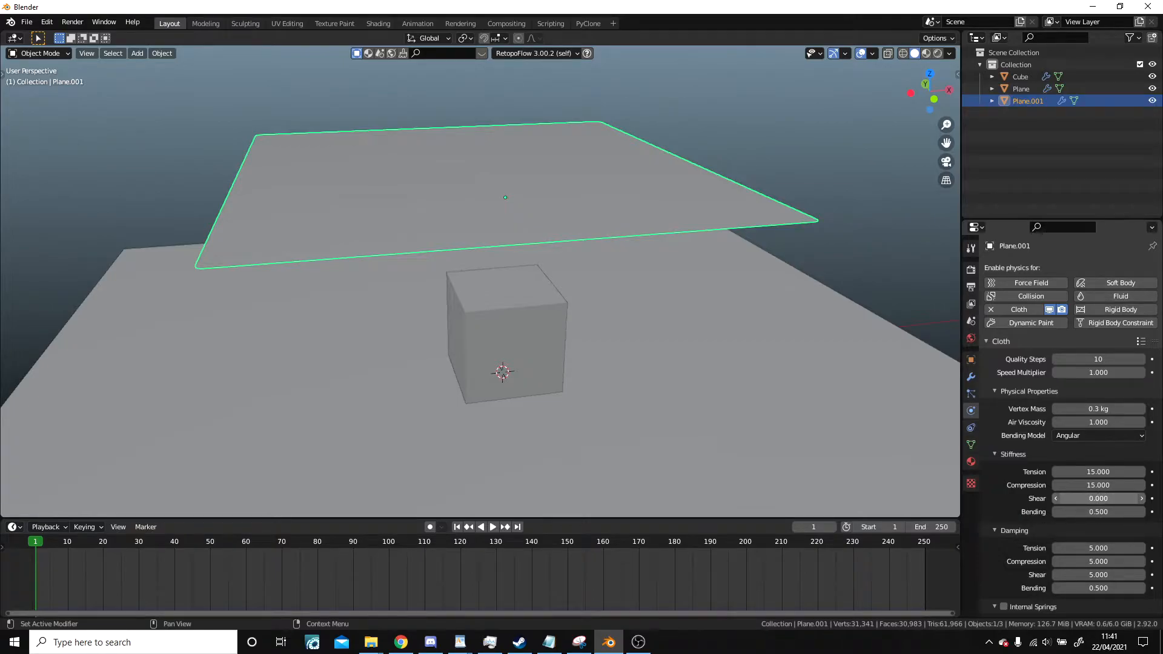
key("Tab")
key("Tab")
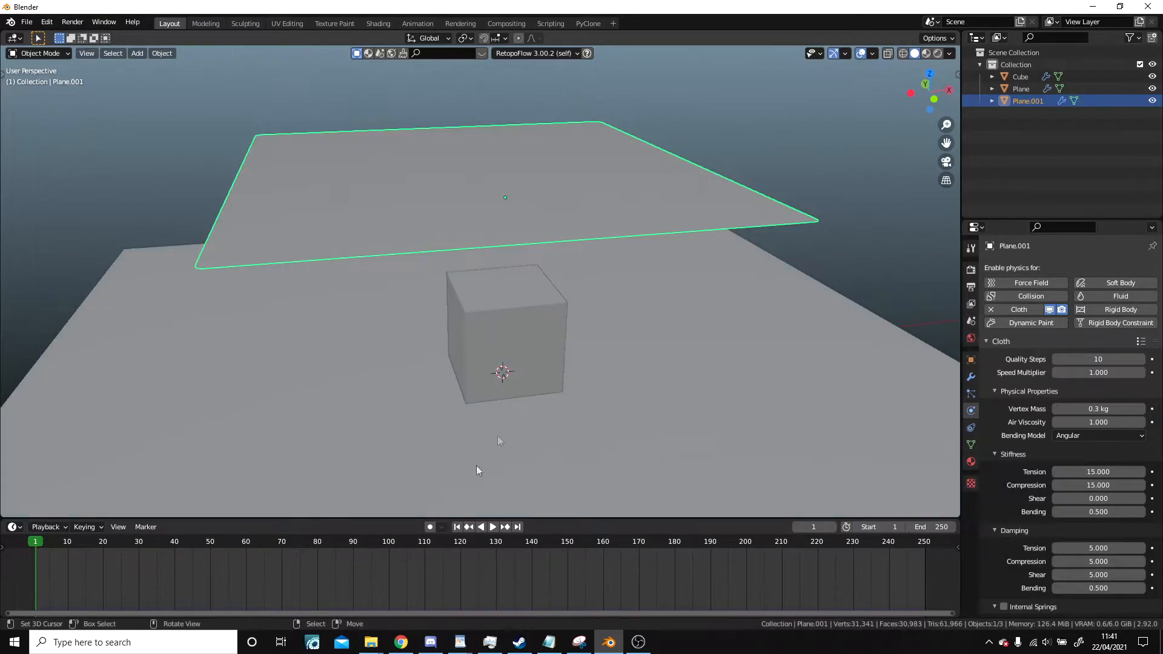
left_click(495, 530)
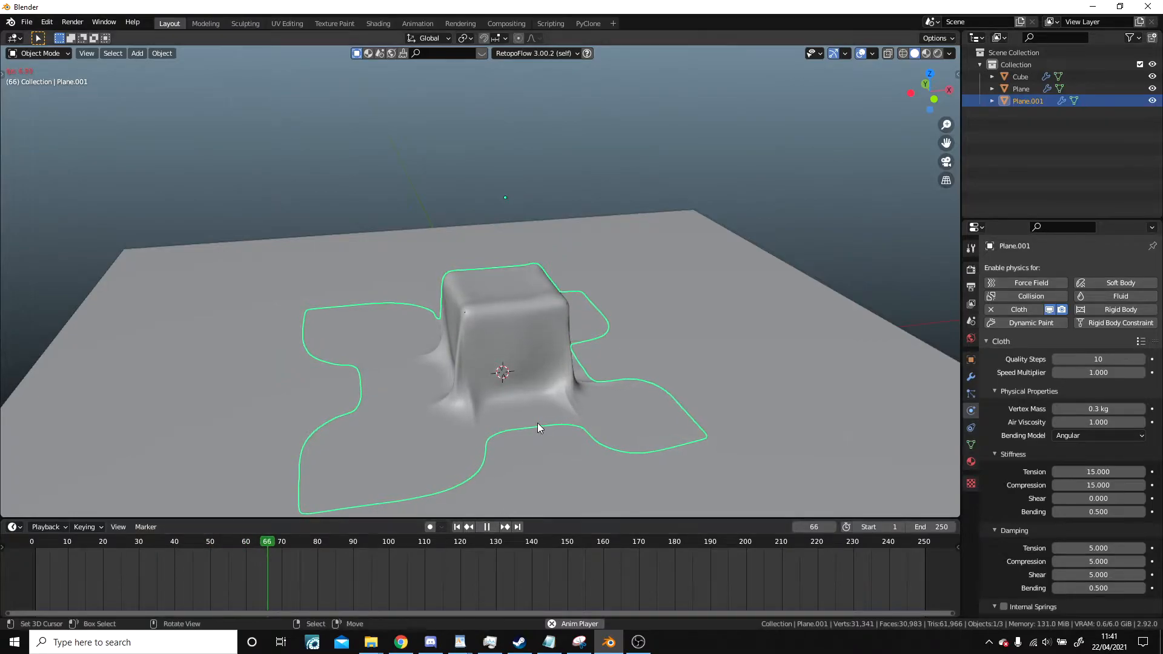
left_click(486, 527)
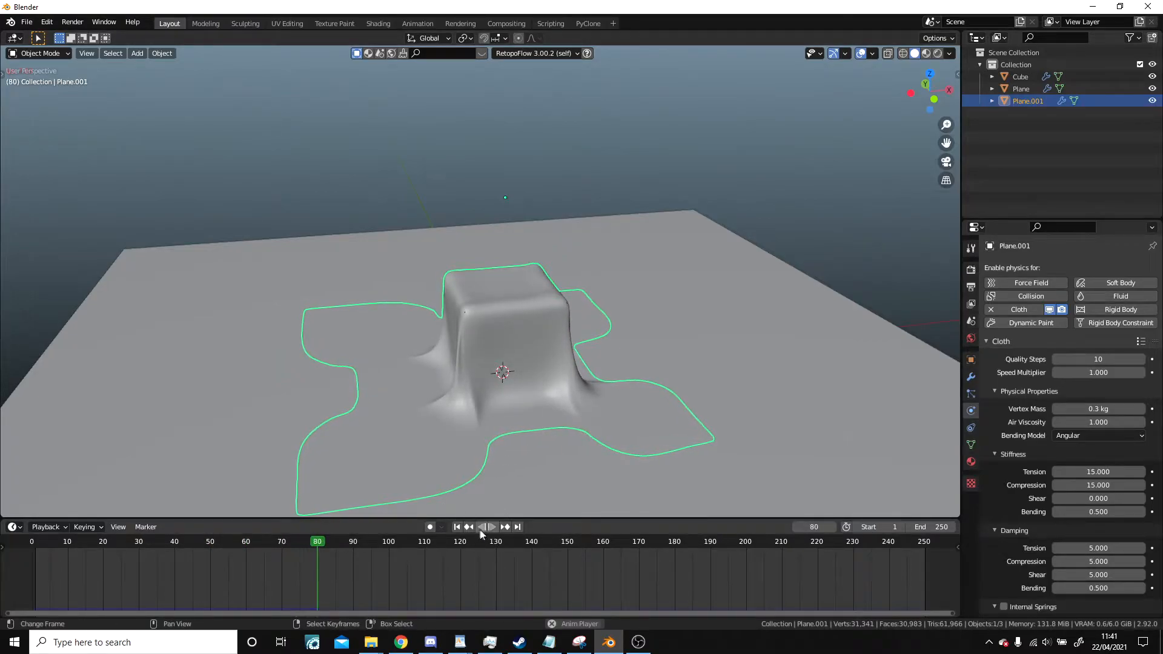
Step: Set the cloth's Shear stiffness to 512.2 and play the simulation to examine the drape around the cube
left_click(456, 527)
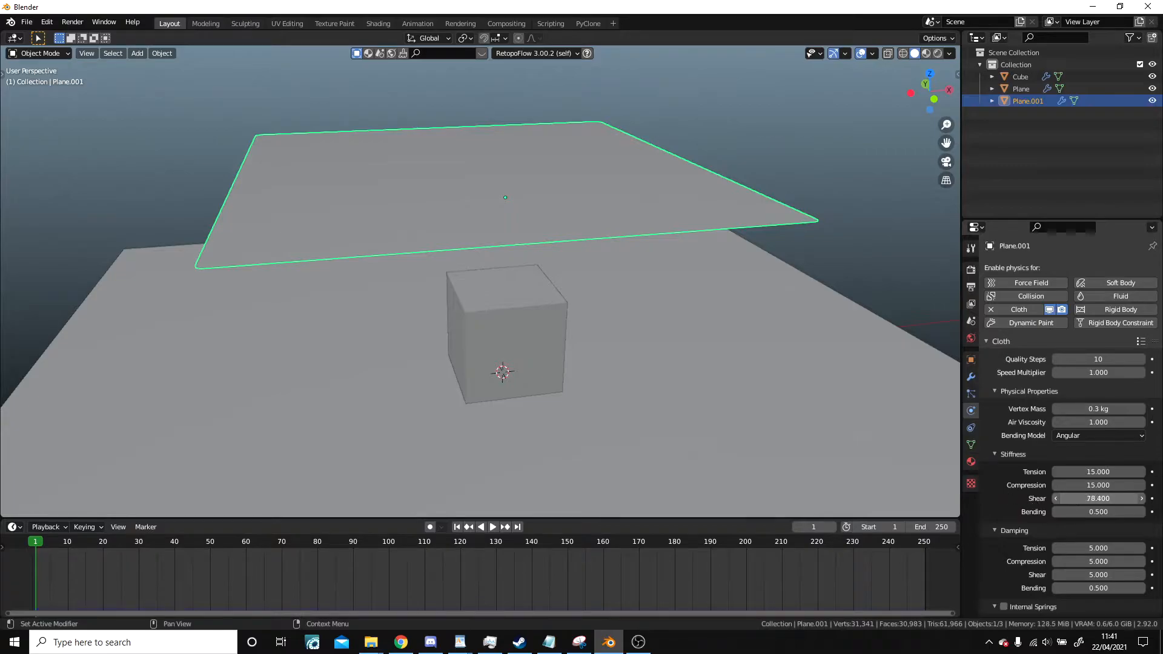
left_click_drag(1098, 498, 1126, 498)
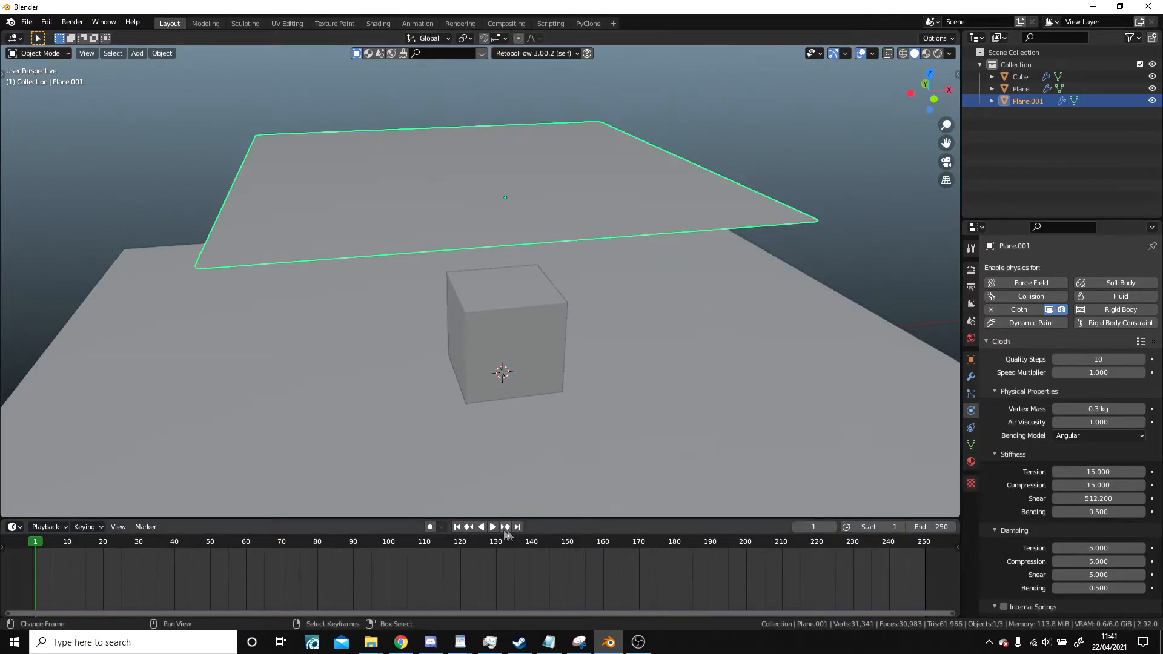
left_click(495, 530)
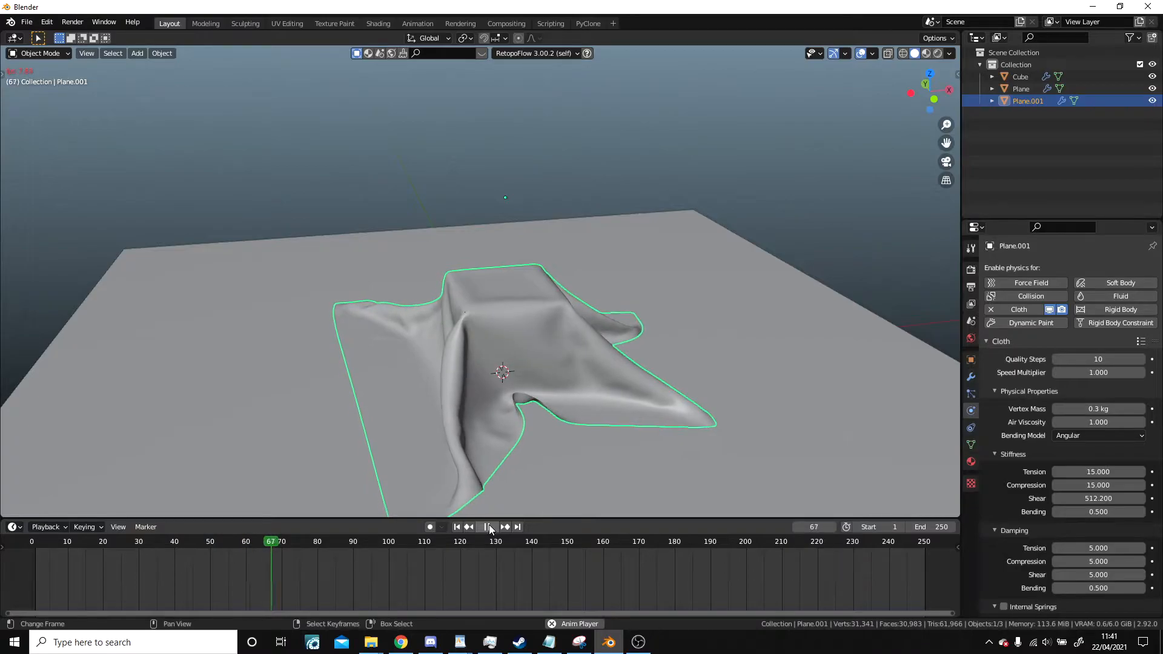
left_click(488, 526)
middle_click_drag(524, 452, 611, 361)
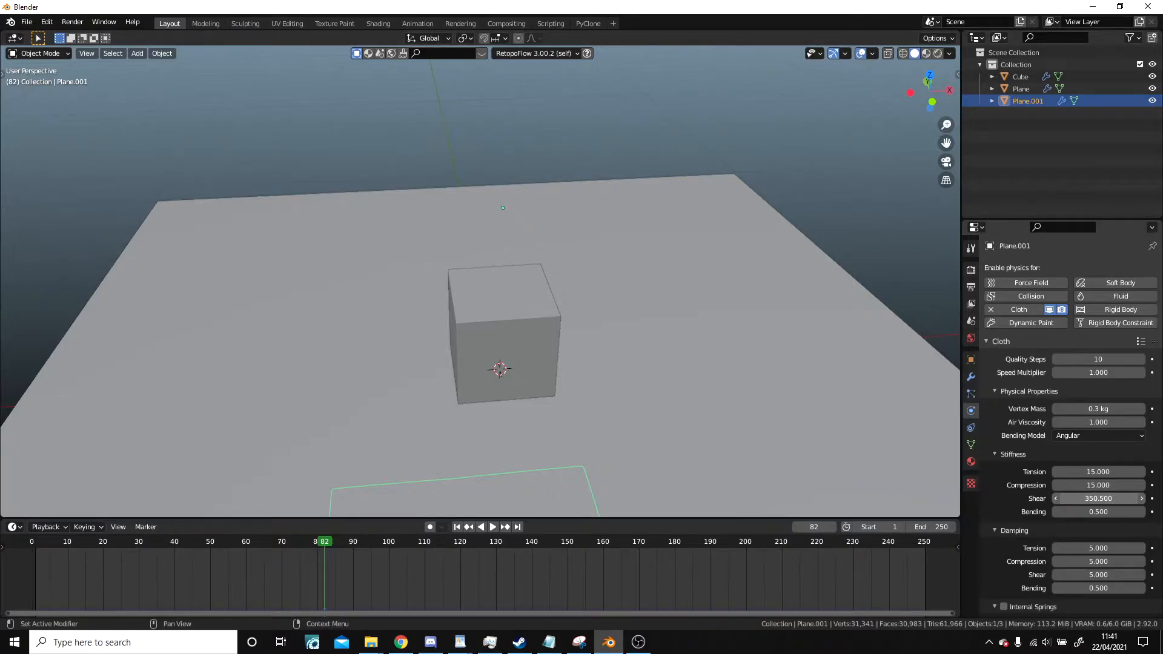
Step: Set the cloth's Shear stiffness to 0.5 and Bending to 479.7, and play the simulation from the first frame
type("0.5")
key("Return")
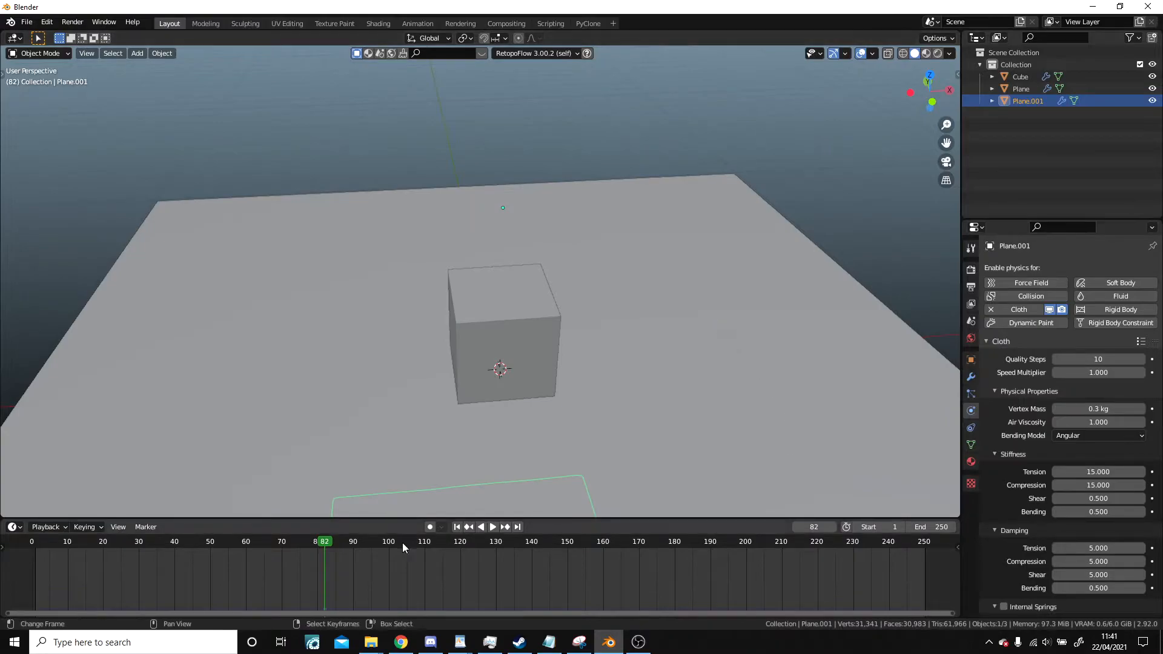
left_click(457, 526)
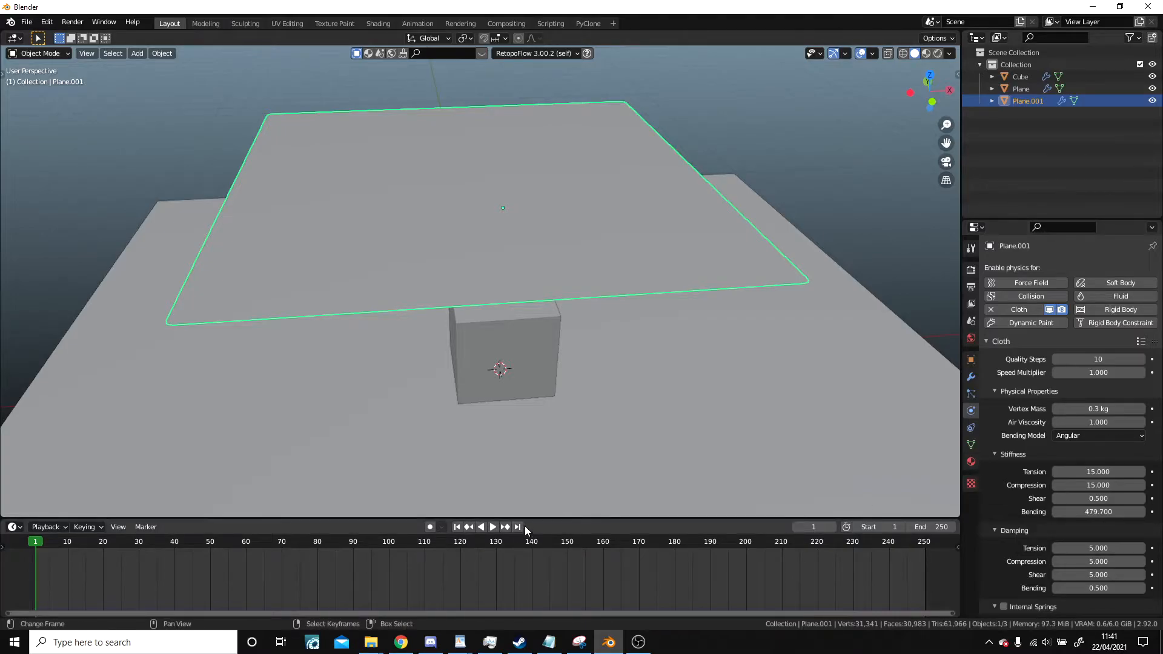
left_click(495, 527)
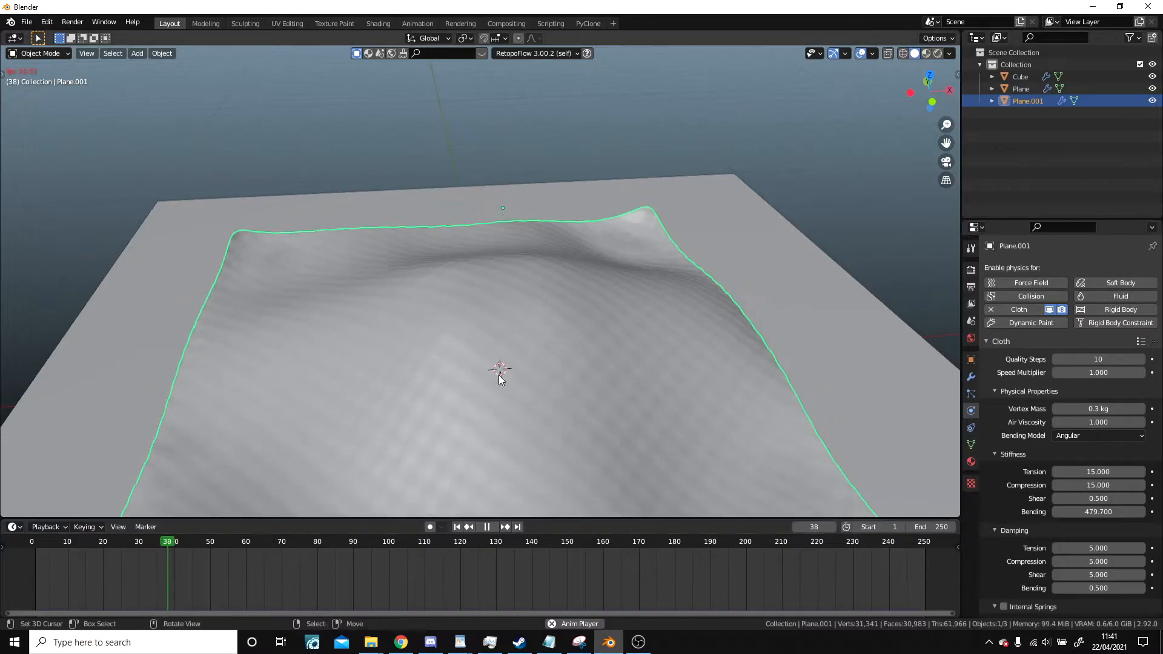
scroll(509, 374, "down", 3)
middle_click_drag(516, 374, 553, 351)
scroll(552, 351, "up", 3)
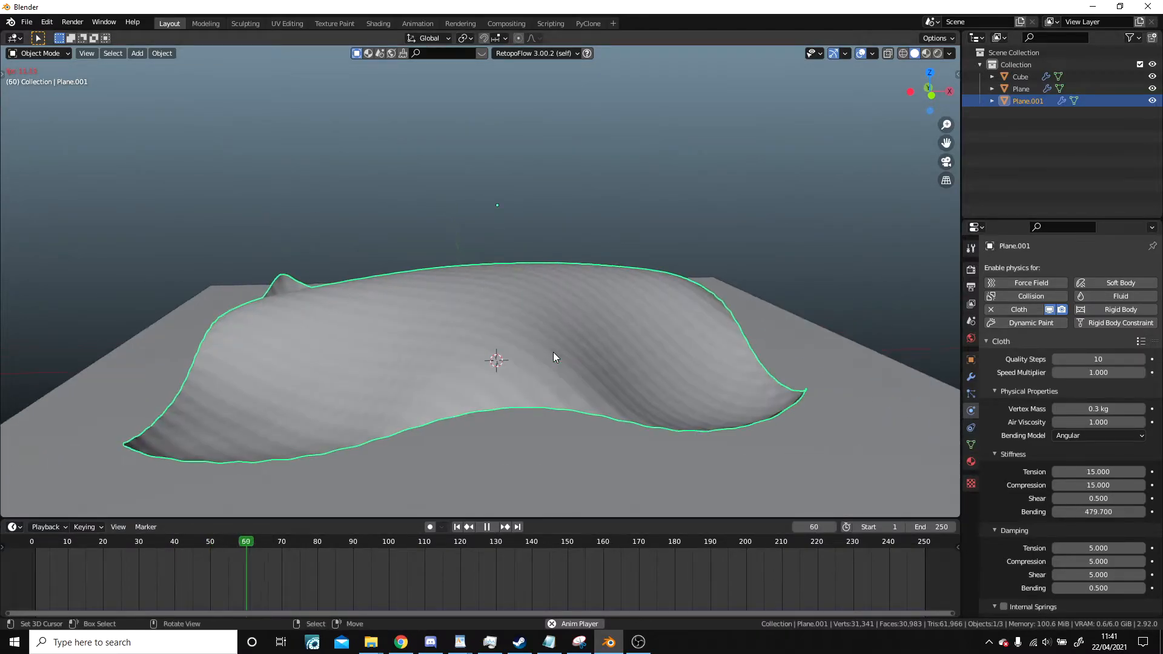
left_click(457, 526)
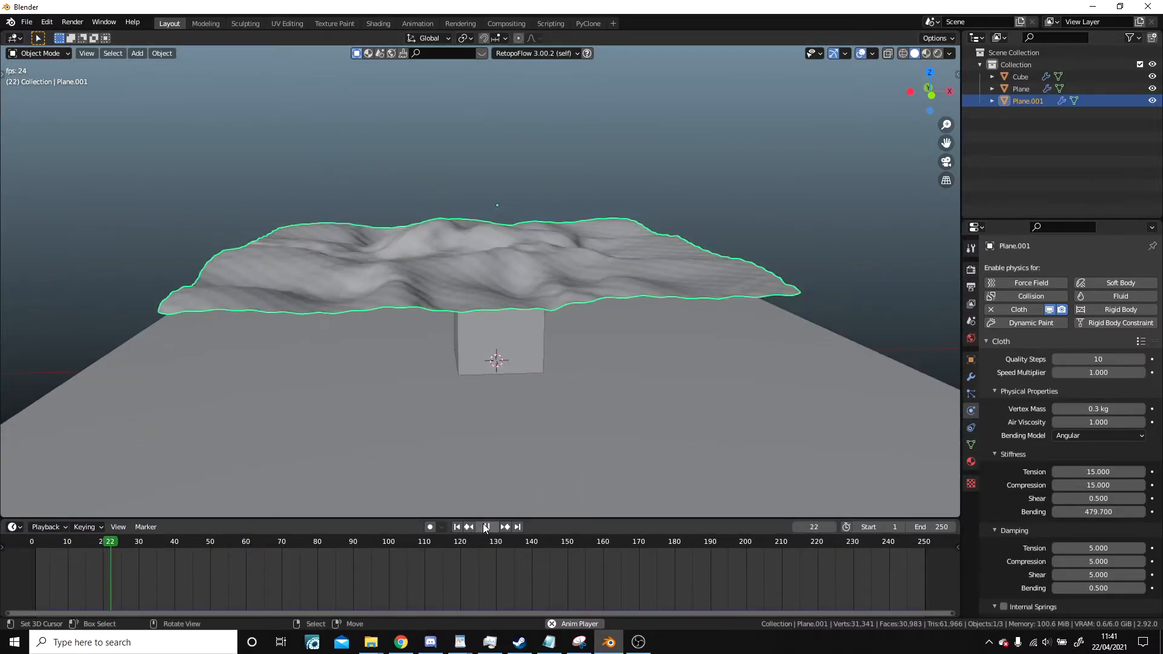
left_click(485, 526)
Step: Set the cloth's Bending stiffness to 0 and play the simulation from frame 1 to examine the wrinkles
left_click(457, 526)
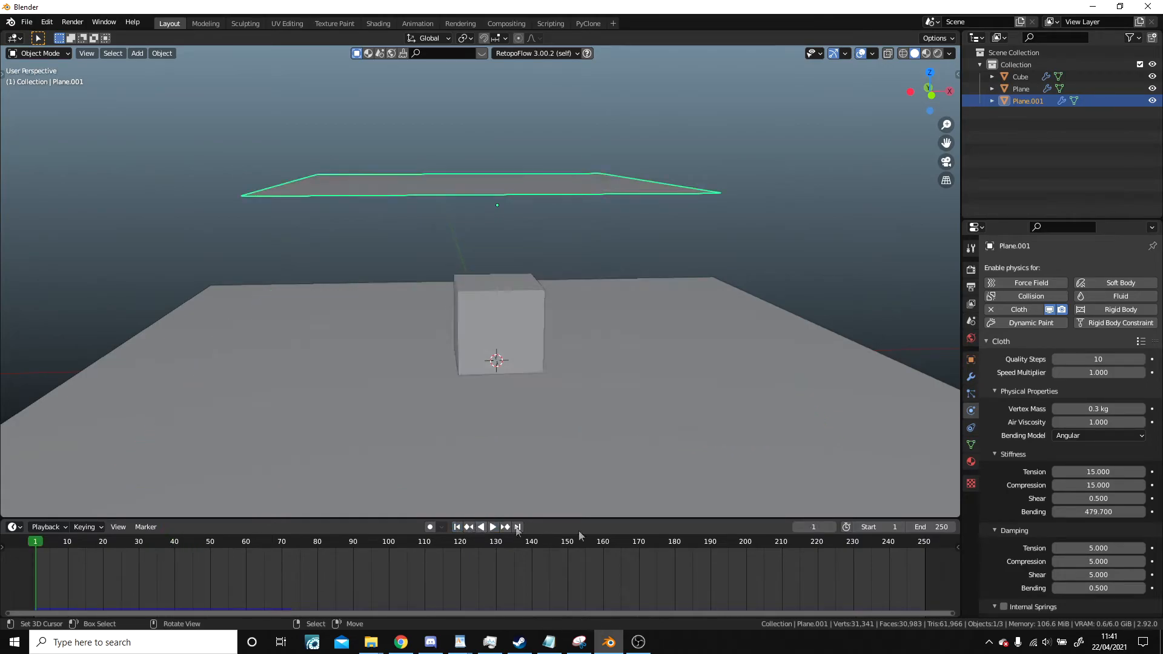
type("0")
key("Return")
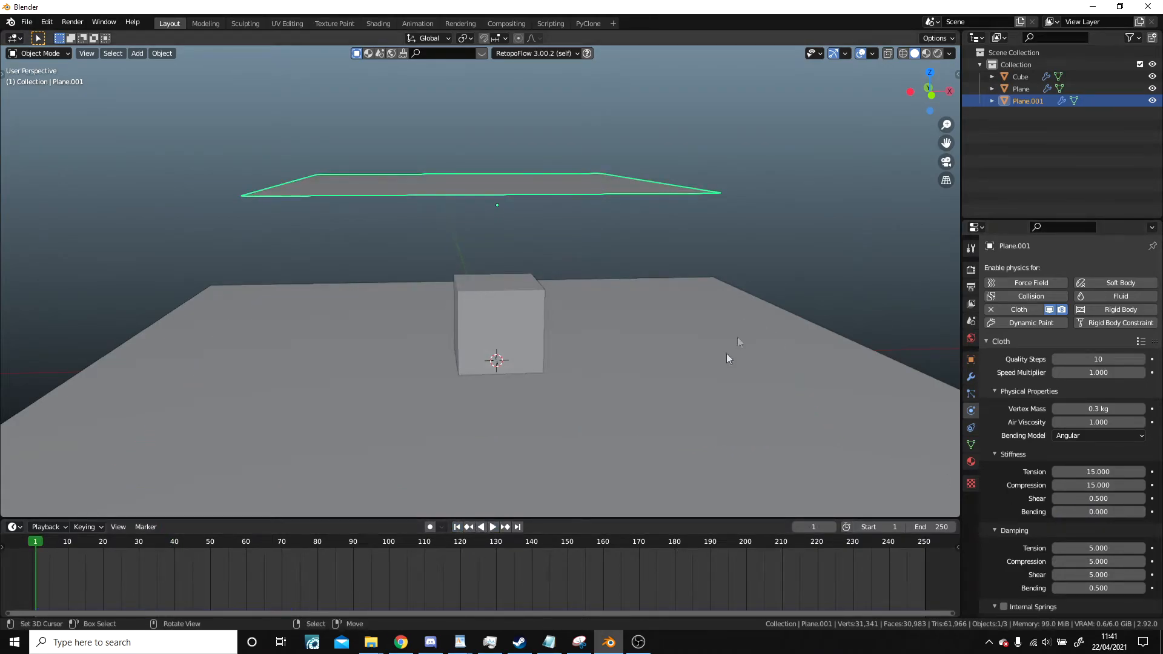
left_click(489, 528)
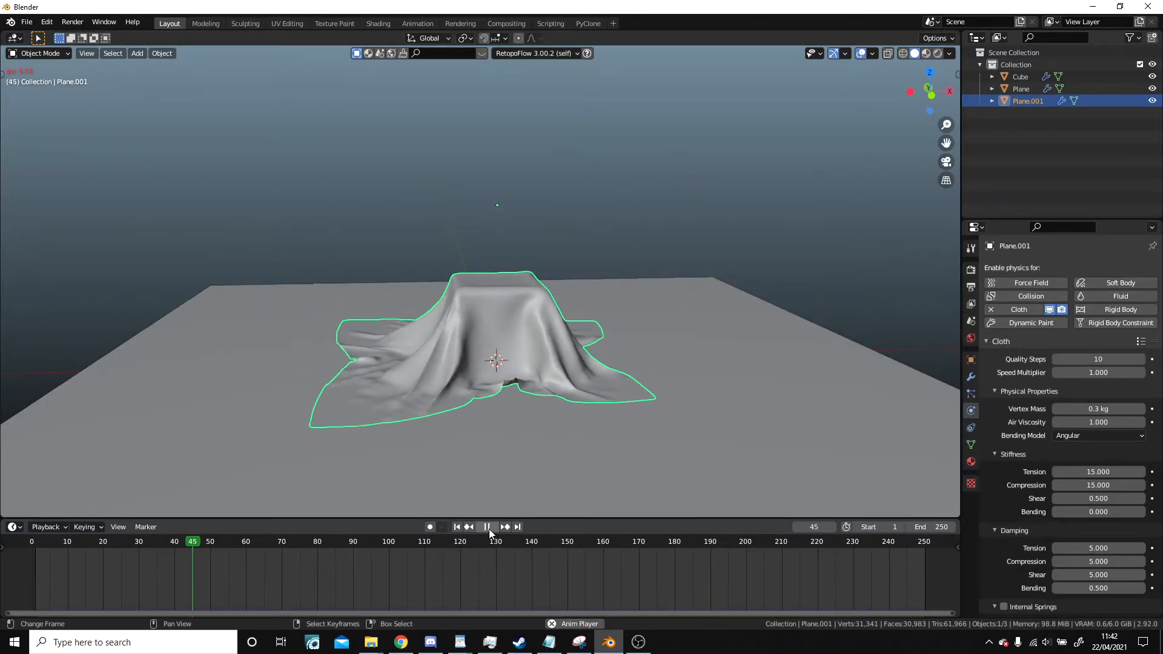
middle_click_drag(576, 337, 537, 491)
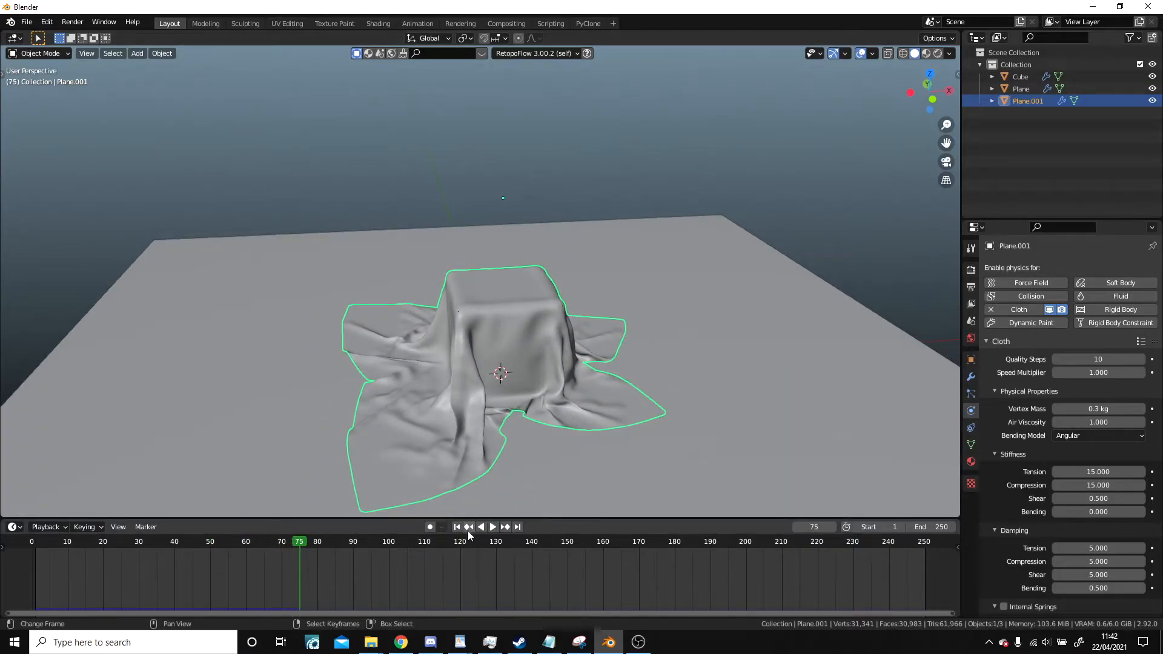
Step: Set the cloth's Bending stiffness to 2.3 and play the simulation from the first frame
left_click(457, 527)
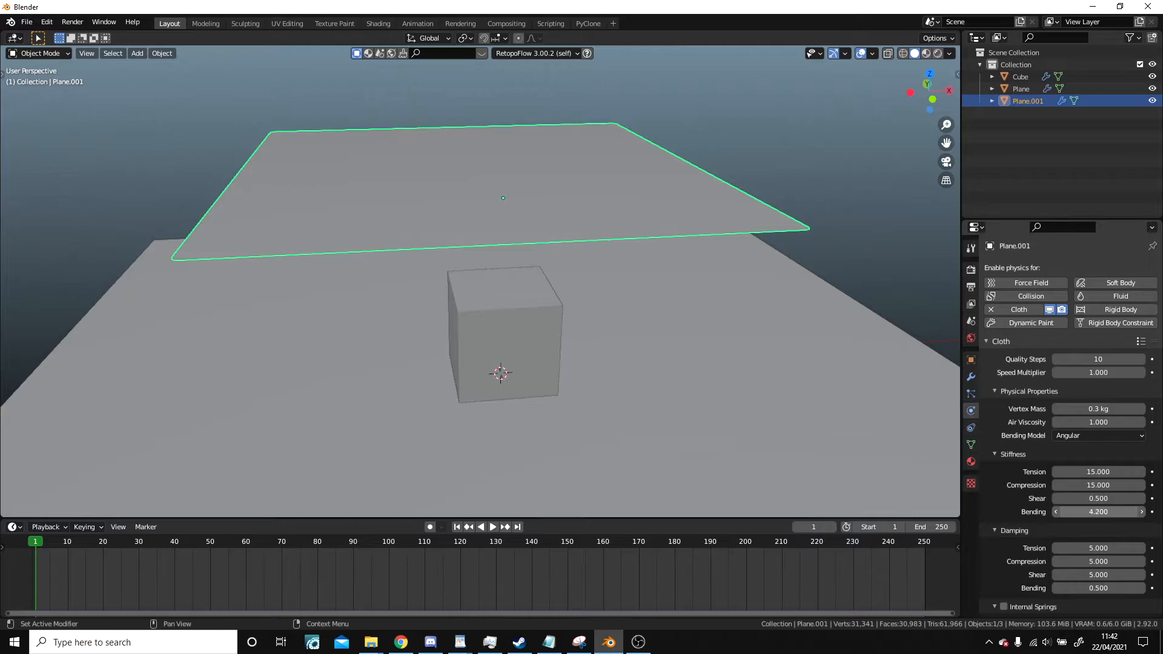
left_click(494, 527)
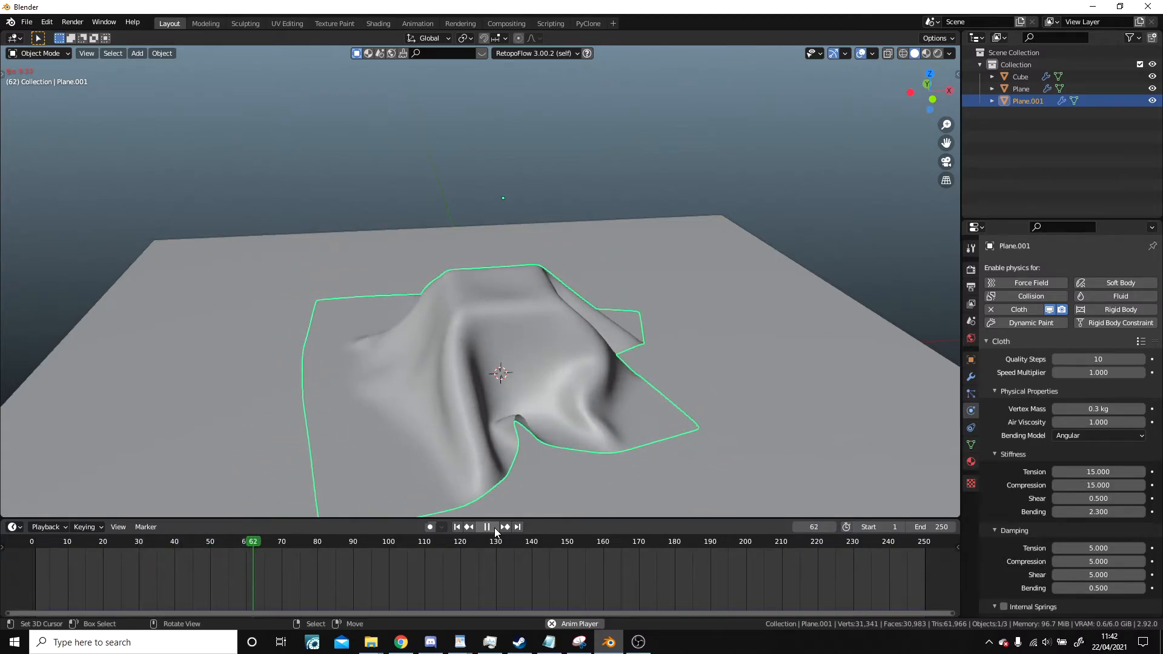
left_click(494, 528)
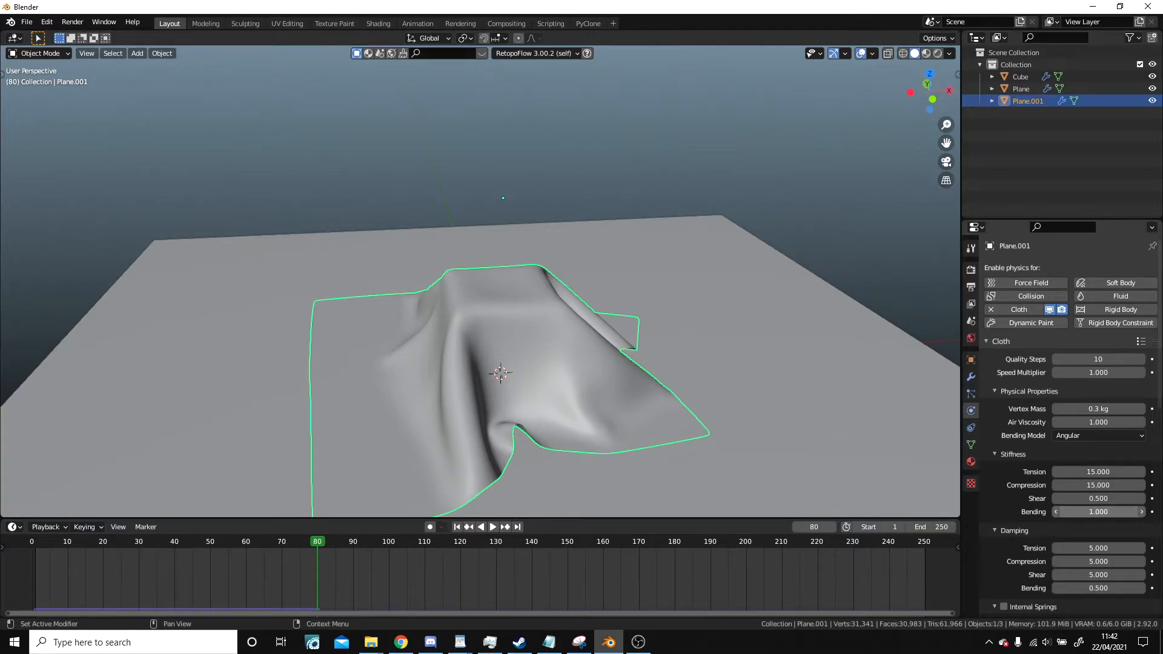
Step: Set the cloth's Bending stiffness to 0.8 and play the simulation from the first frame
left_click(458, 527)
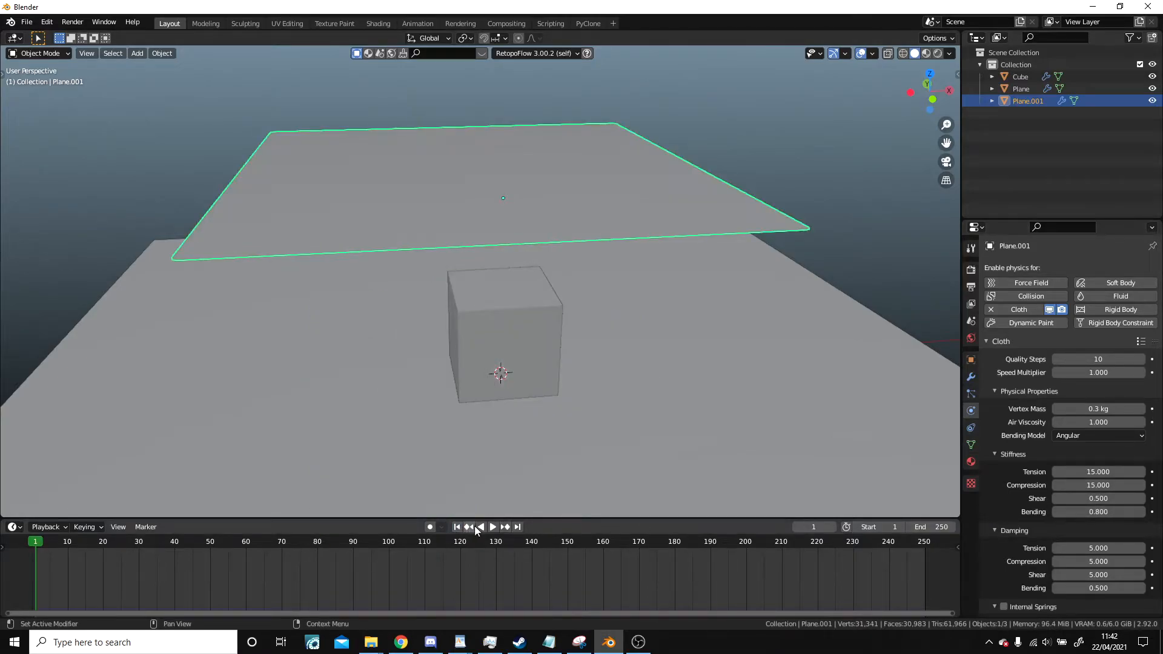
left_click(493, 527)
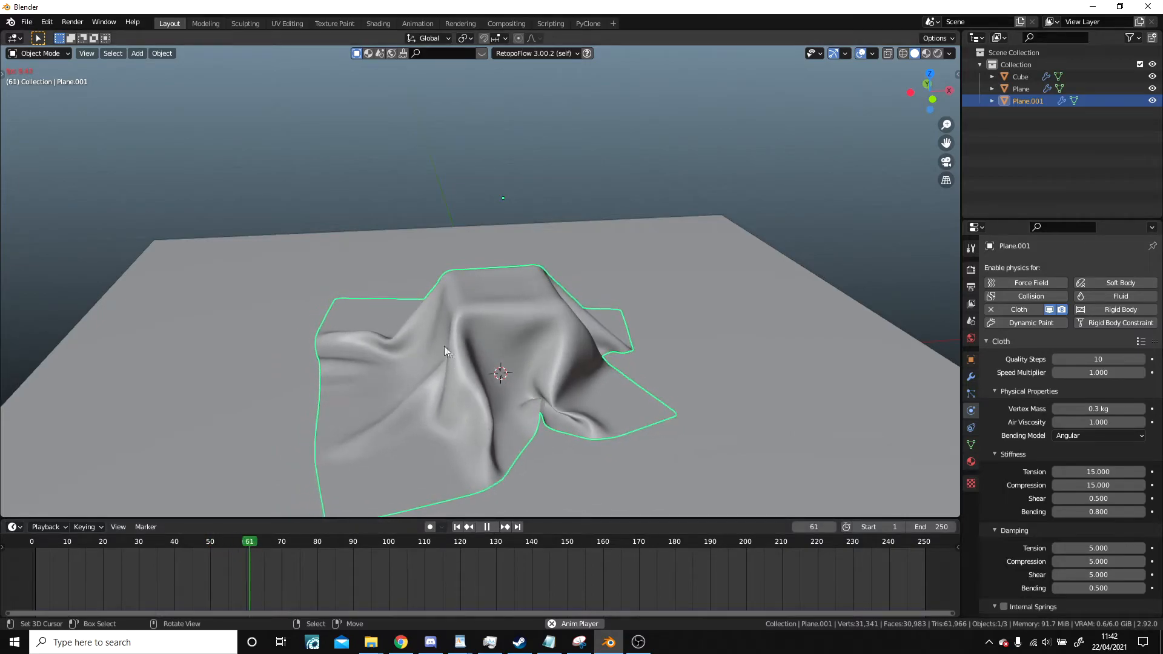
Step: Set the cloth's Bending stiffness to 0.3 and play the simulation from the first frame
middle_click_drag(490, 368, 532, 382)
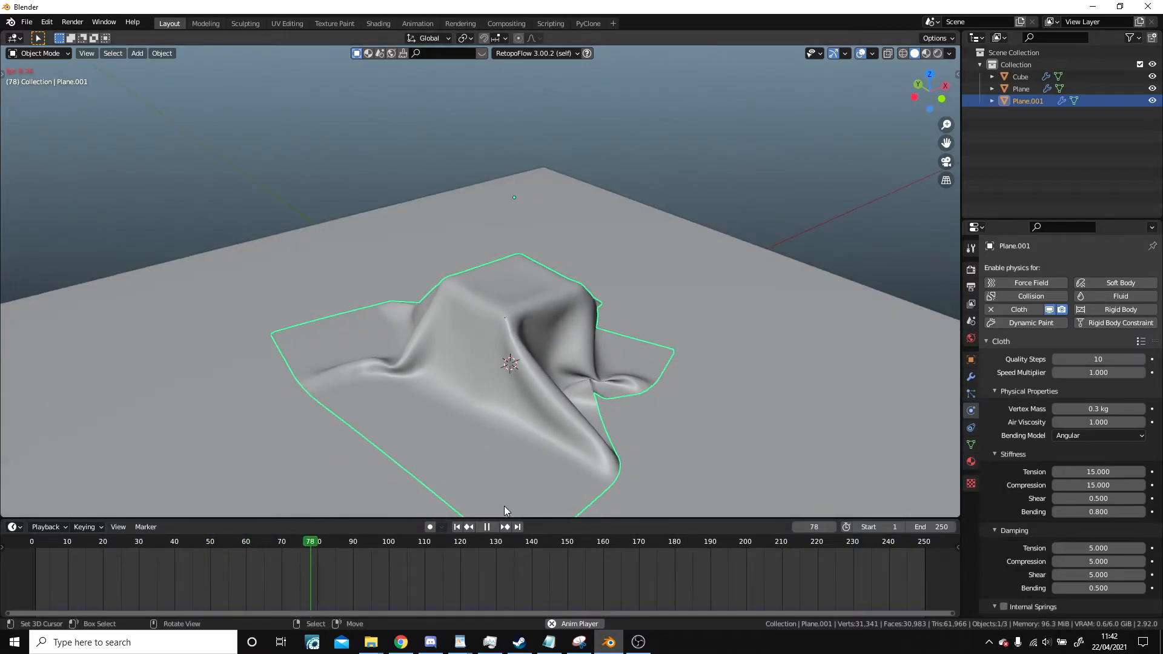
left_click(486, 527)
left_click(457, 527)
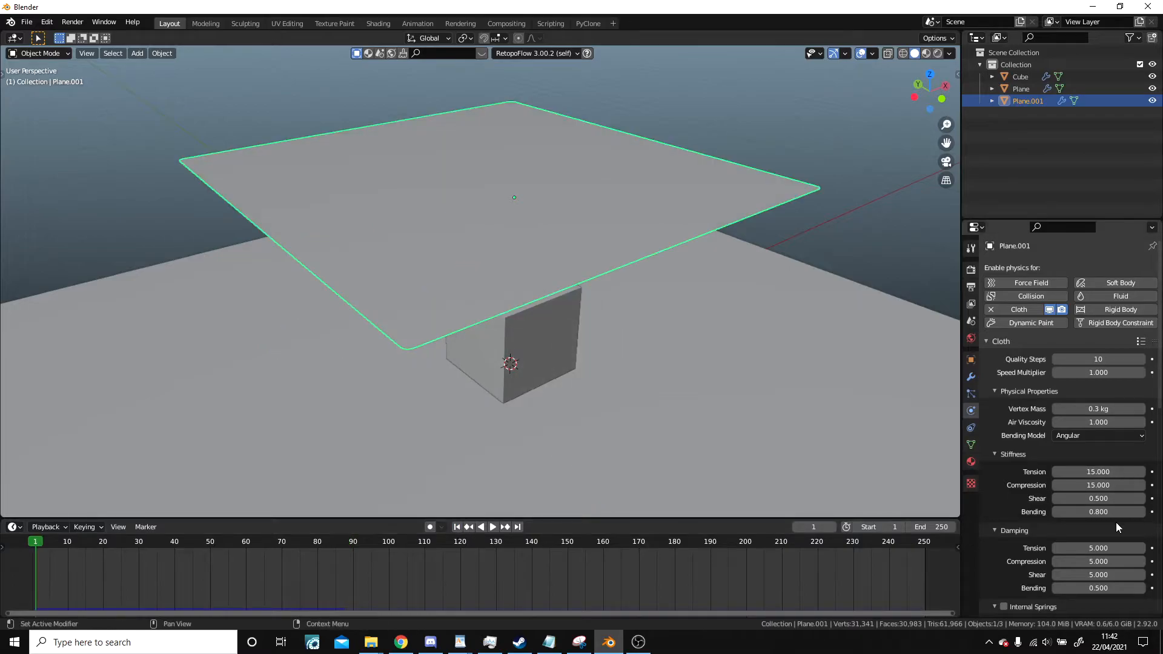
left_click_drag(1111, 512, 1095, 512)
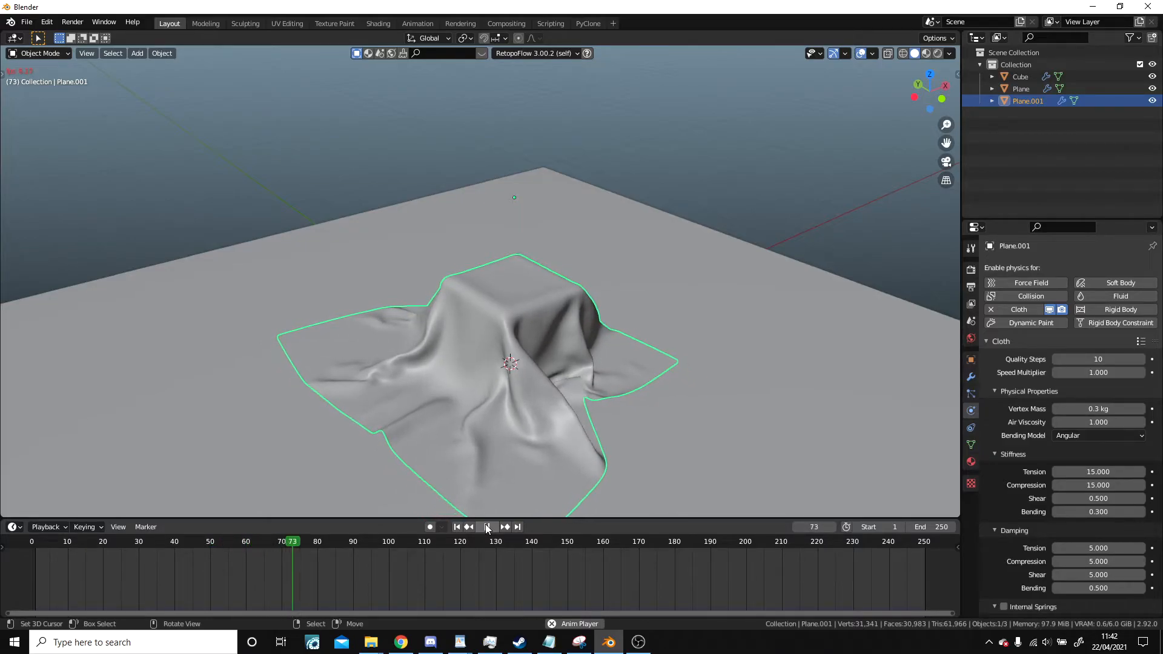
left_click(487, 528)
Step: Set the cloth's Bending stiffness to 0.2, inspect the draped folds up close and return to the first frame
left_click_drag(1100, 511, 1069, 511)
middle_click_drag(712, 381, 687, 395)
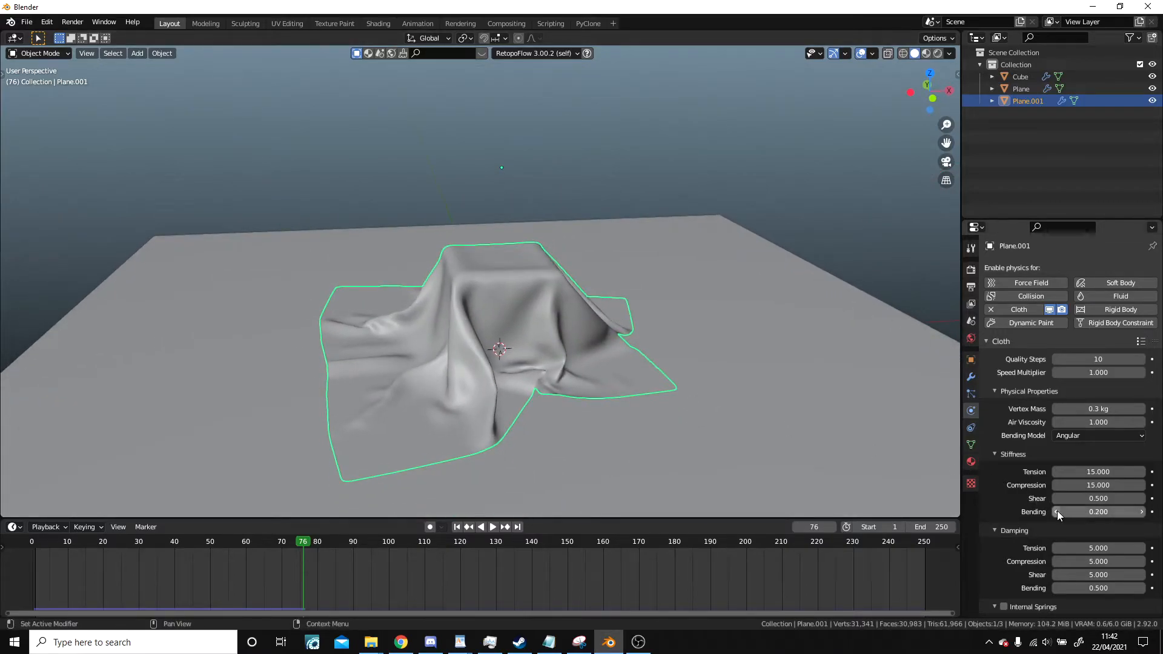
middle_click_drag(677, 319, 666, 281, "shift")
scroll(693, 401, "up", 2)
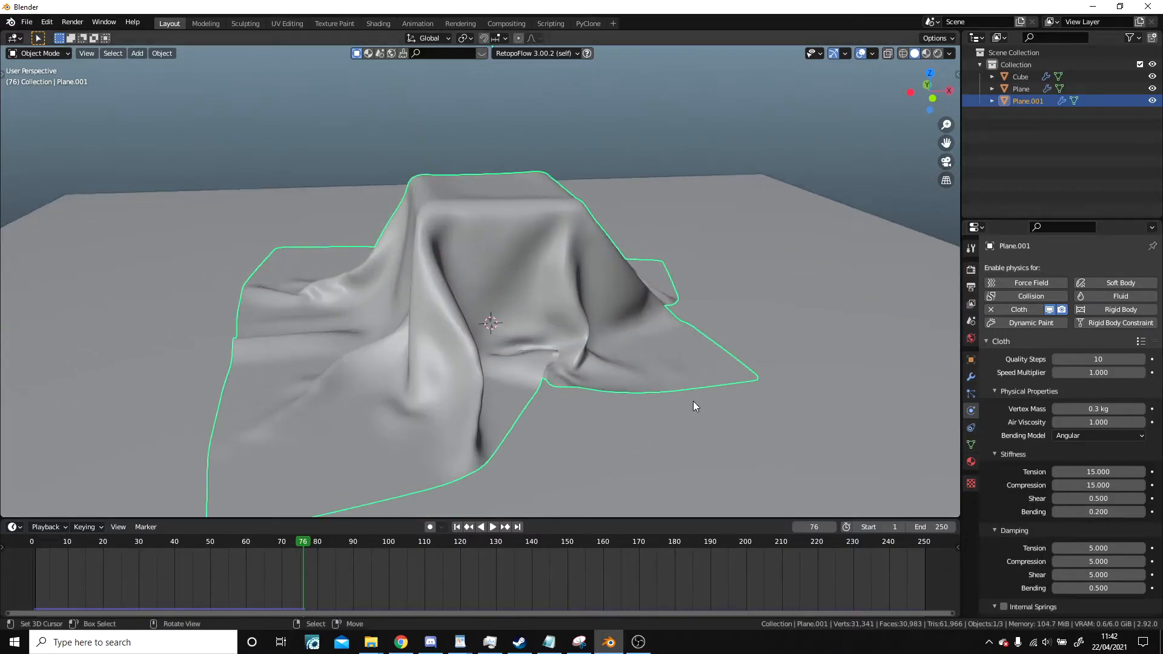
left_click(456, 526)
Step: Set the cloth's Tension damping to 50, play the simulation and return to the first frame
scroll(1097, 512, "down", 5)
scroll(572, 249, "down", 6)
scroll(568, 271, "up", 4)
middle_click_drag(553, 324, 560, 316, "shift")
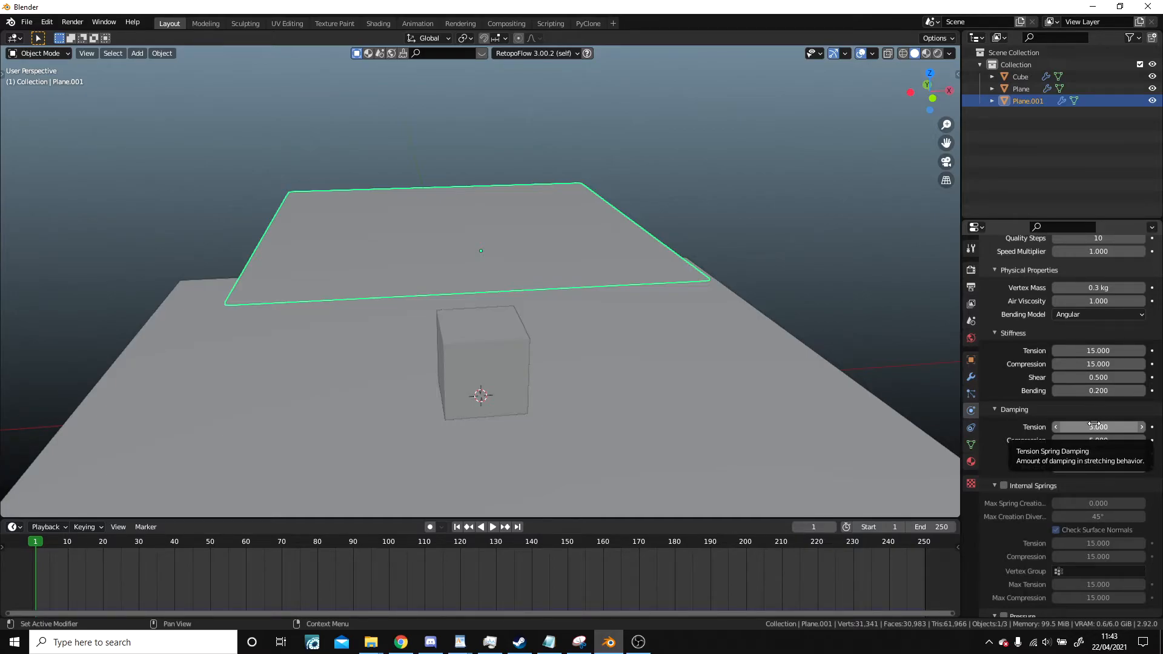
left_click_drag(1098, 427, 1160, 427)
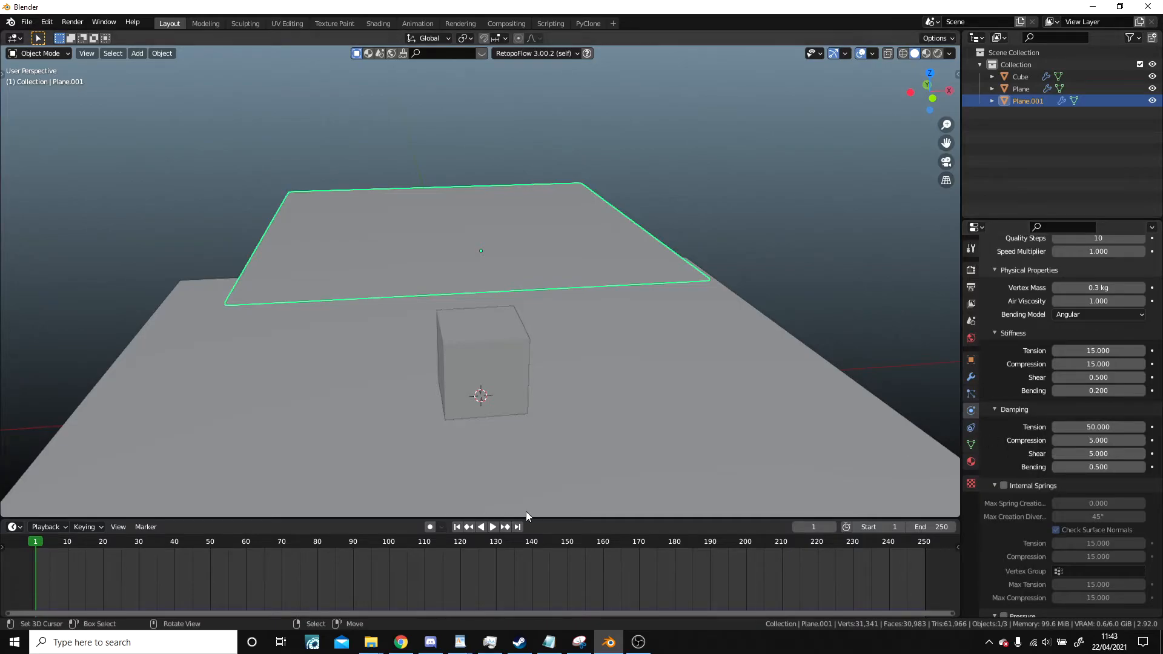
left_click(493, 528)
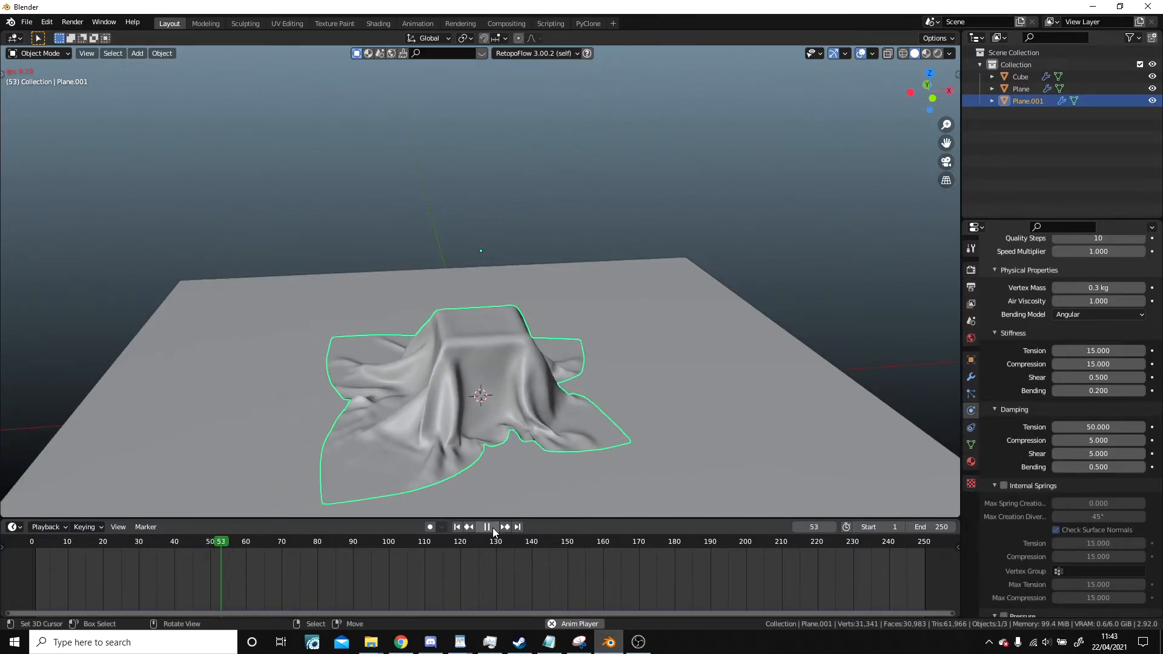
left_click(487, 527)
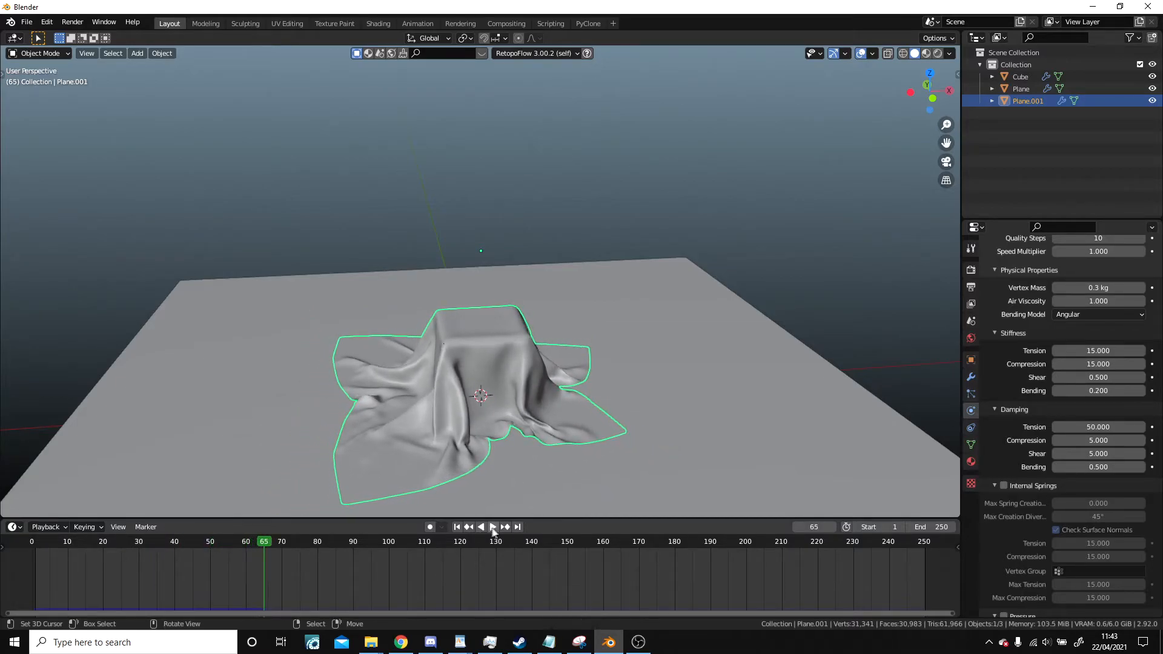
left_click(460, 527)
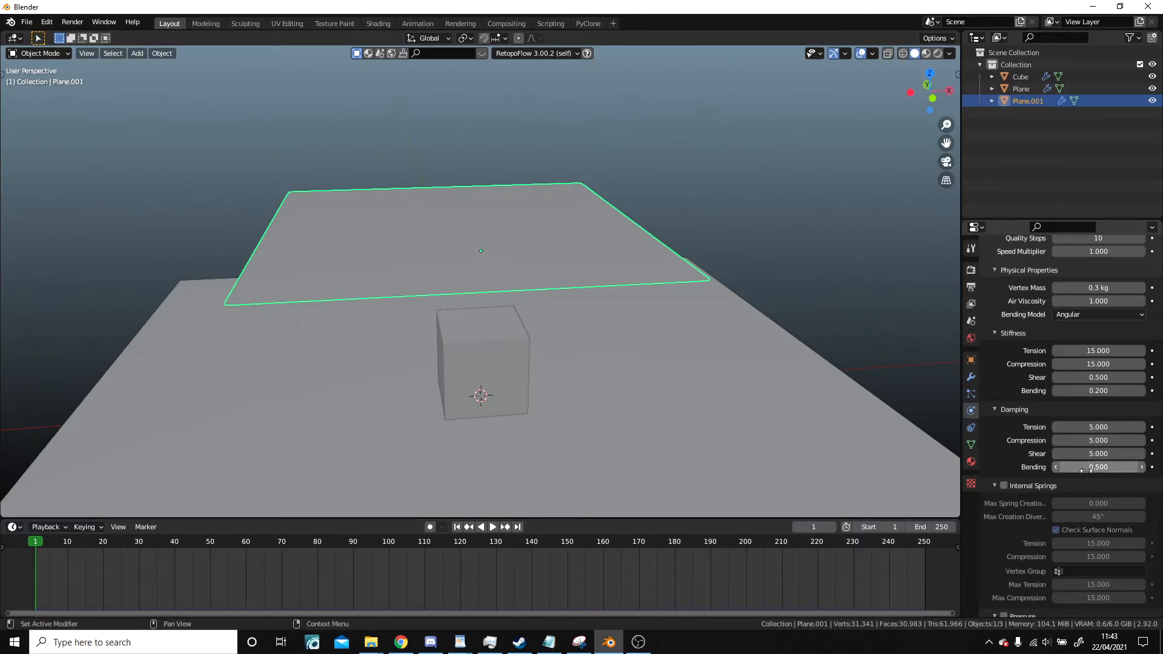
Step: Set the cloth's Tension damping back to 5 and Bending damping to 160.1, and replay the simulation from the first frame
left_click_drag(1098, 467, 1126, 467)
left_click(491, 527)
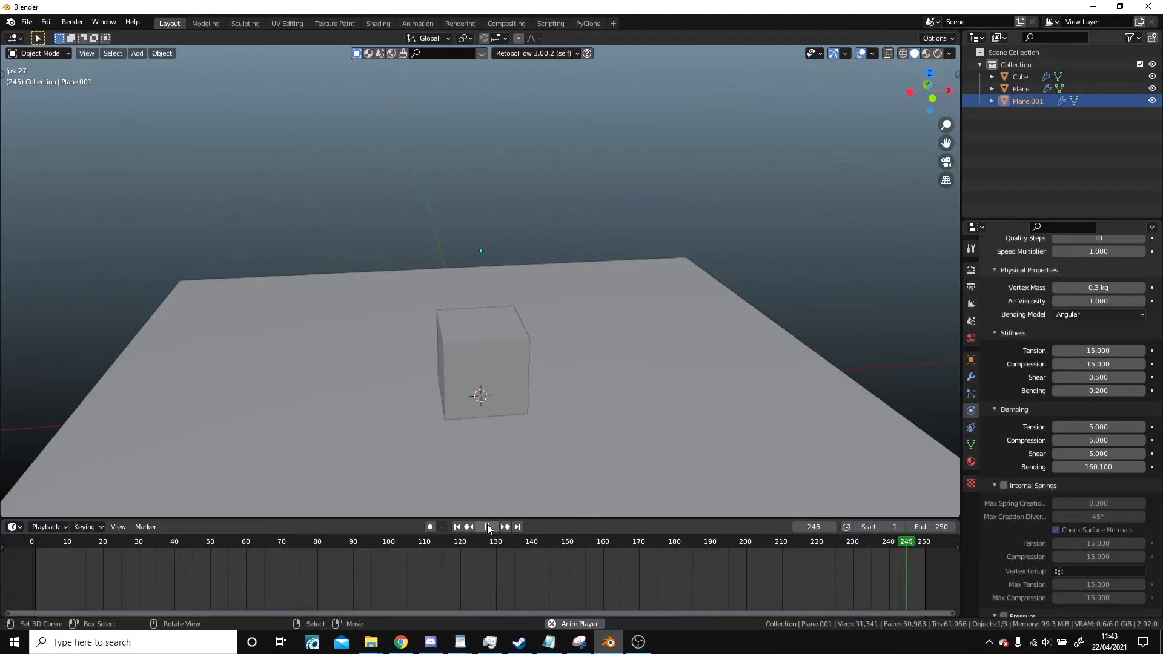
left_click(457, 526)
left_click(492, 527)
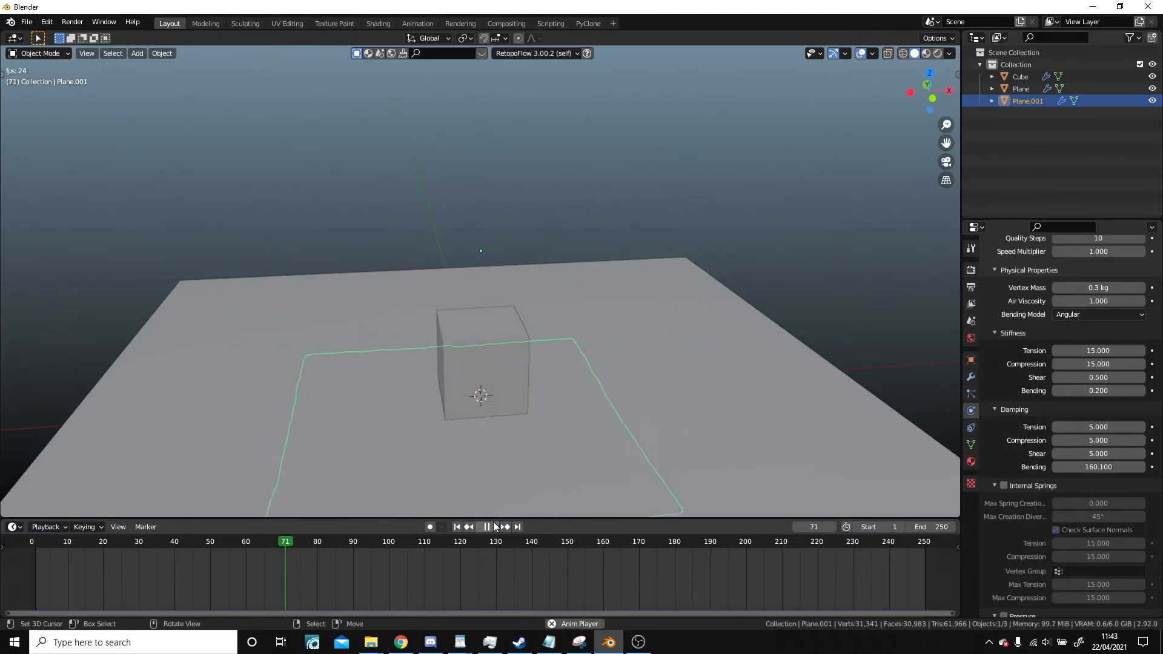
scroll(536, 358, "down", 5)
key("Escape")
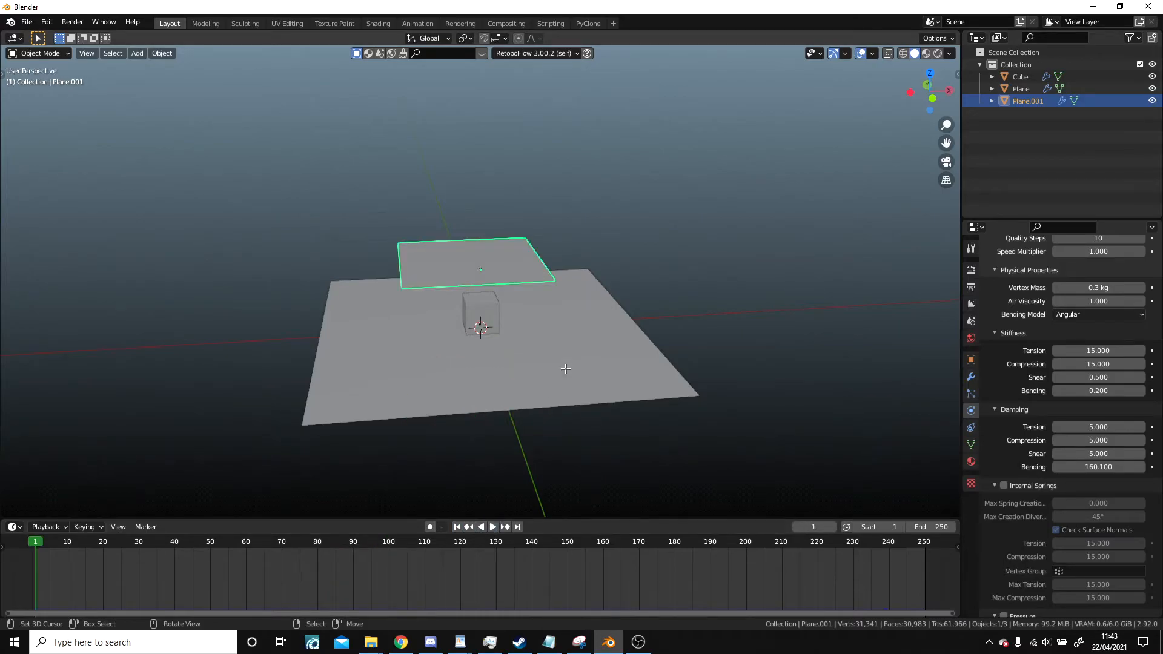
left_click(493, 528)
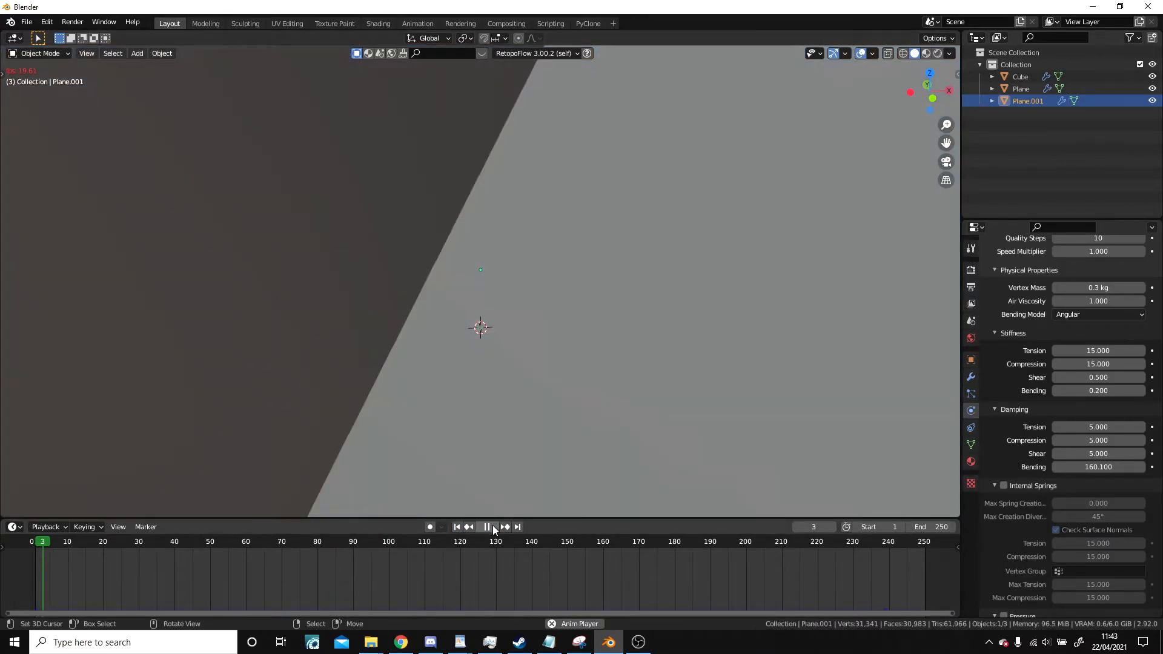
left_click(493, 528)
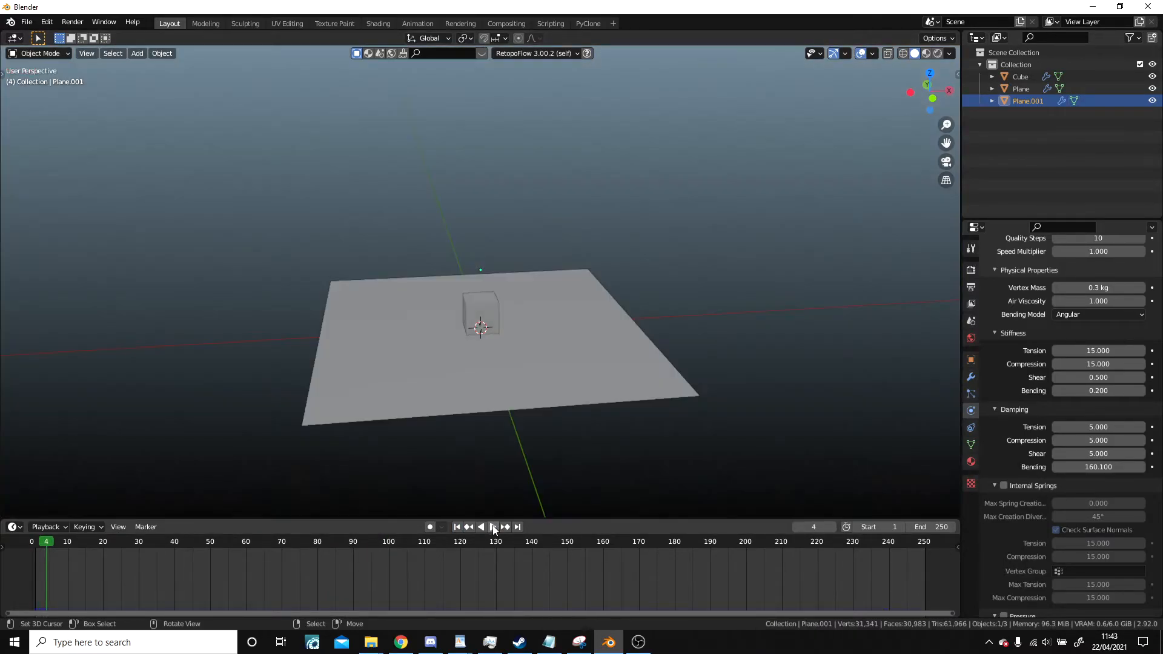
scroll(521, 379, "up", 3)
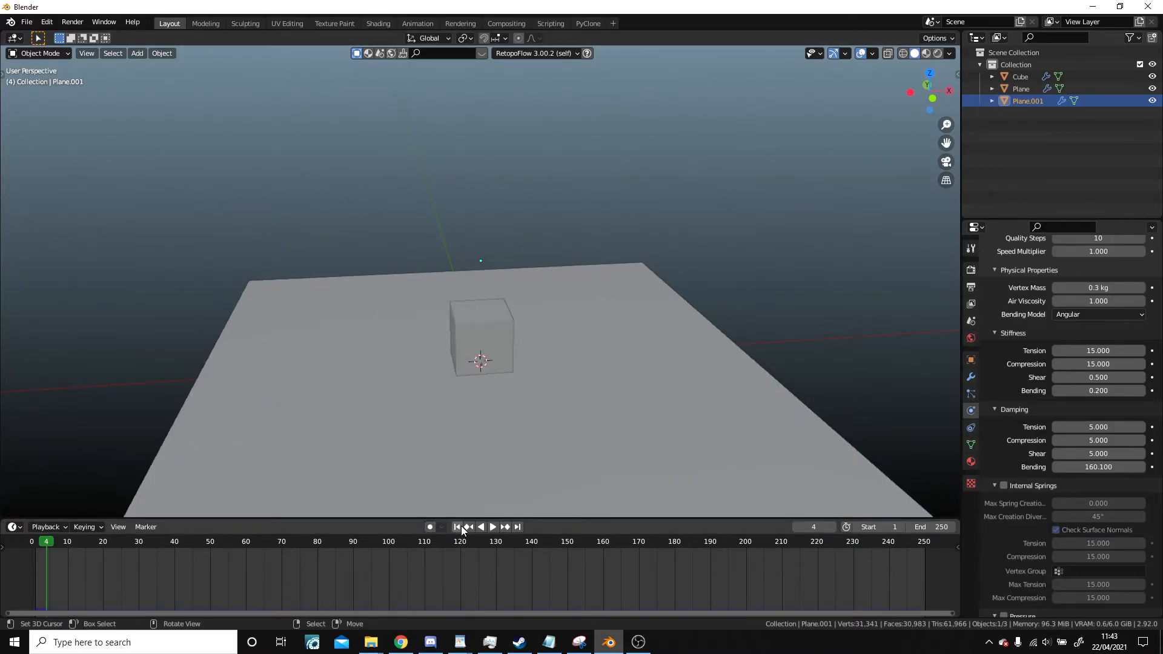
left_click(456, 527)
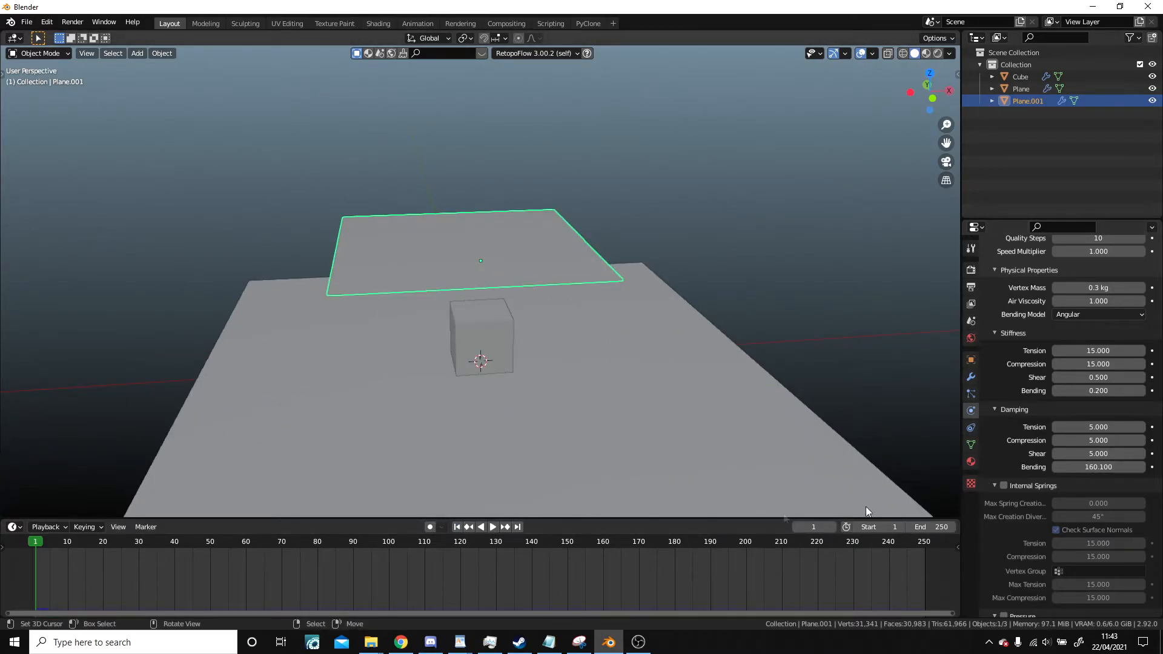
Step: Set the cloth's Bending damping to 5
key("Escape")
scroll(646, 483, "up", 3)
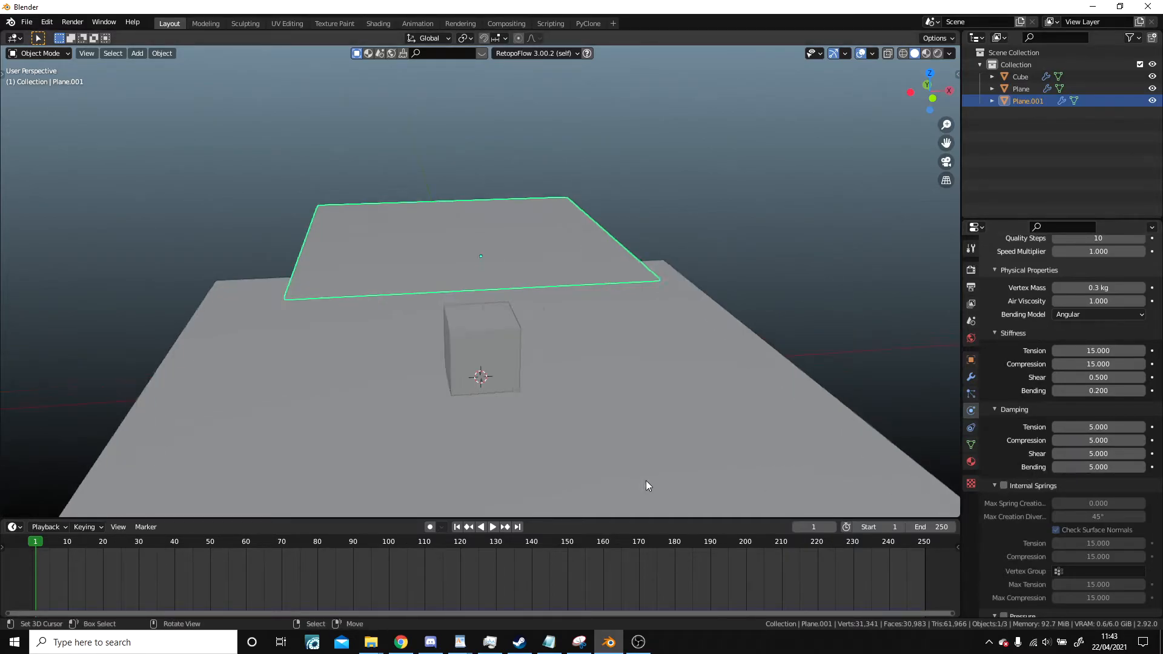
scroll(1078, 452, "down", 1)
Step: Enable cloth Pressure with a value of 5.4, play the simulation and return to the first frame
scroll(1065, 448, "down", 3)
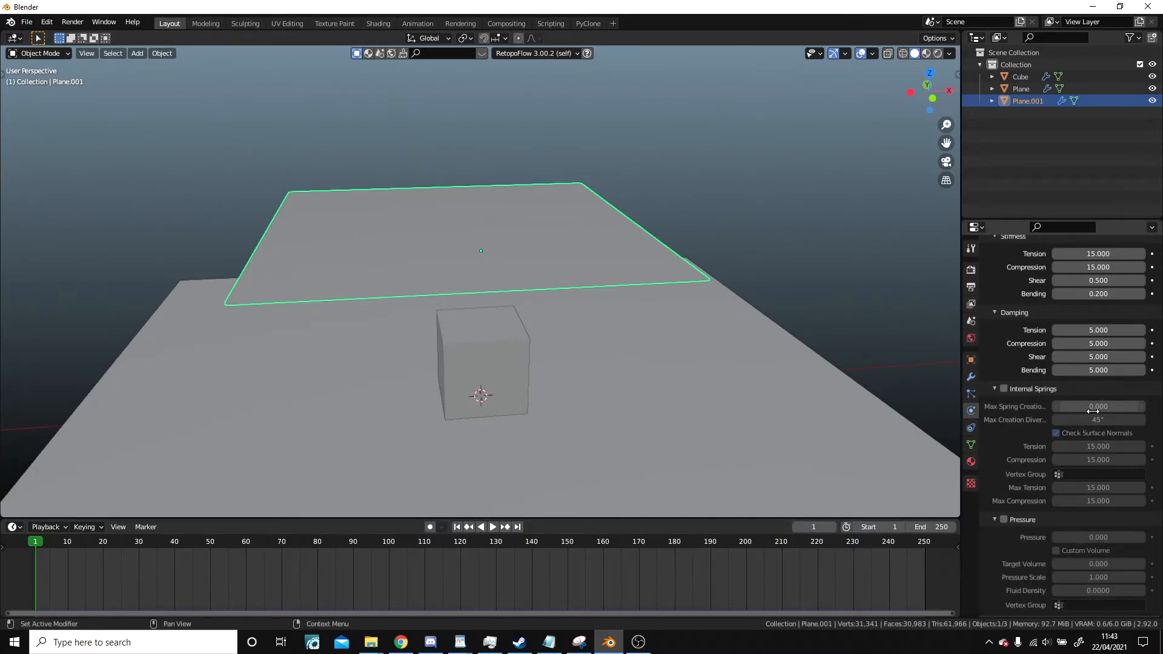
scroll(1033, 418, "down", 4)
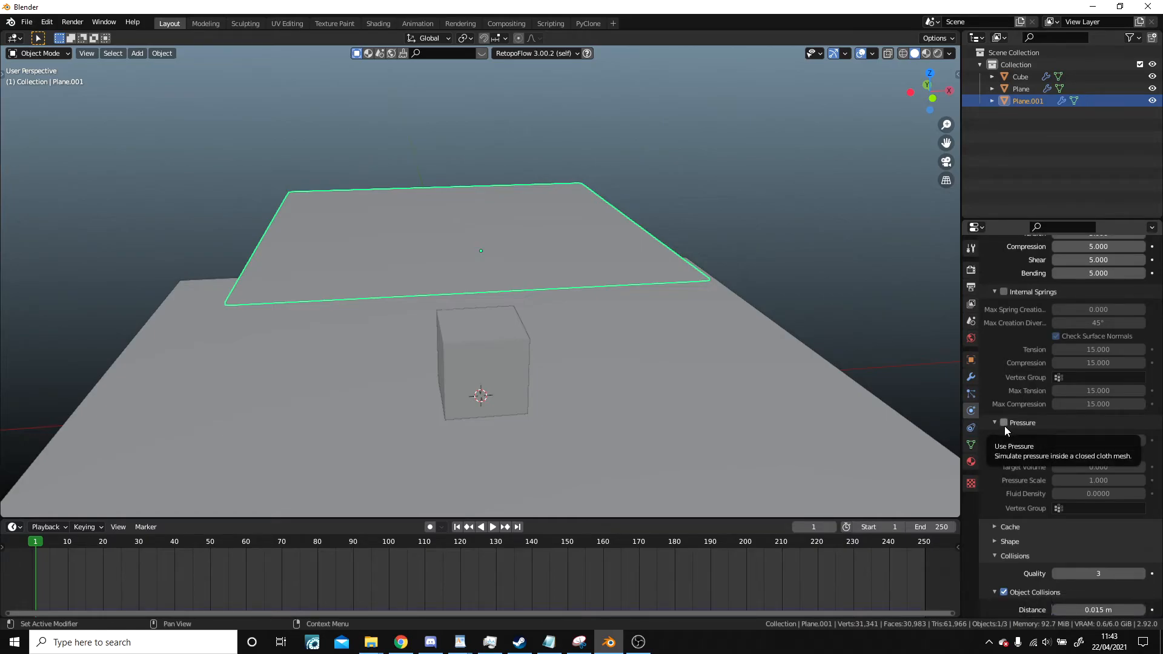
left_click(1003, 423)
scroll(545, 485, "down", 1)
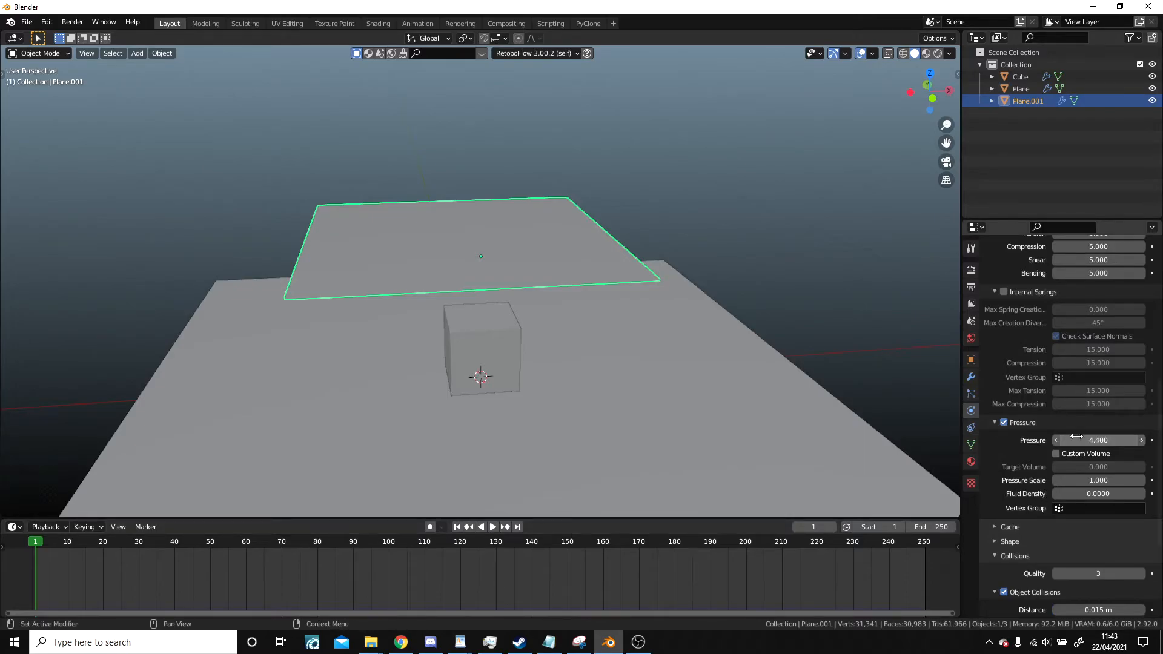
left_click_drag(1099, 440, 1113, 440)
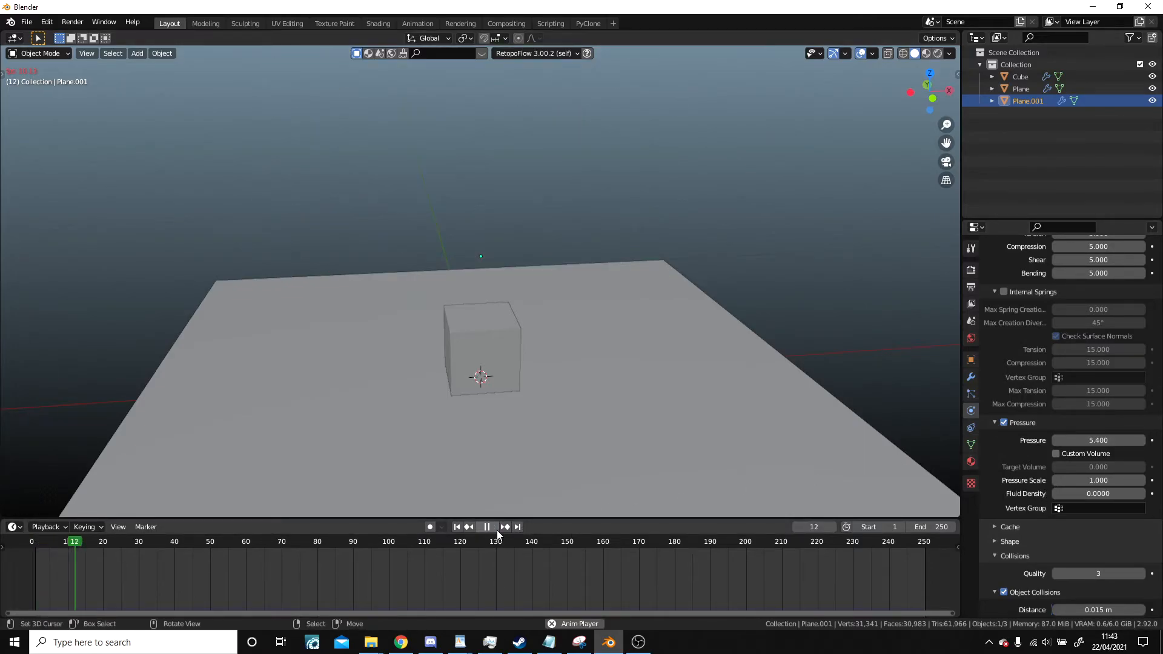
scroll(499, 359, "down", 5)
left_click(482, 525)
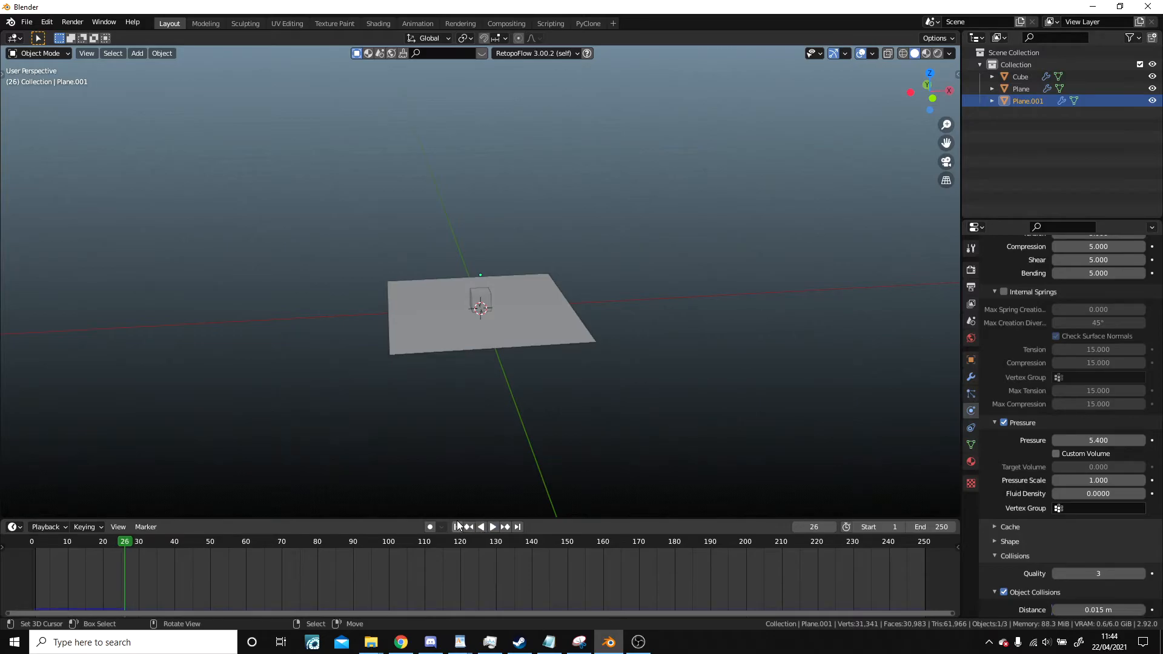
left_click(457, 526)
Step: Enter Edit Mode on the cloth plane and select its four corner vertices
scroll(500, 460, "up", 5)
key("Tab")
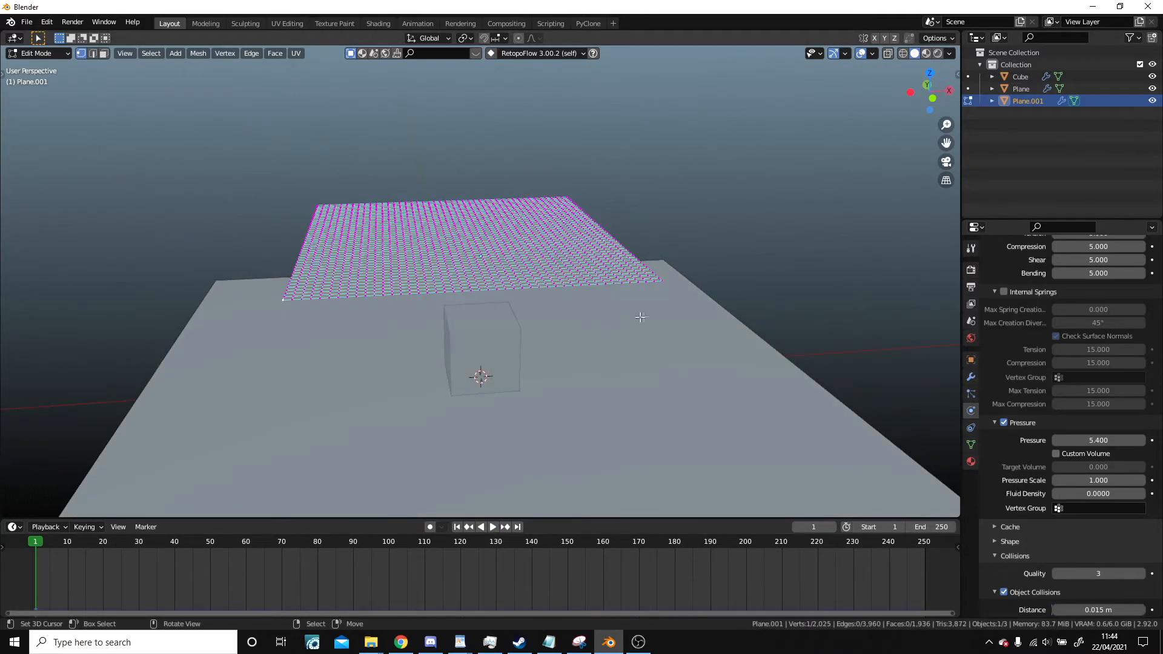
middle_click_drag(679, 285, 602, 139)
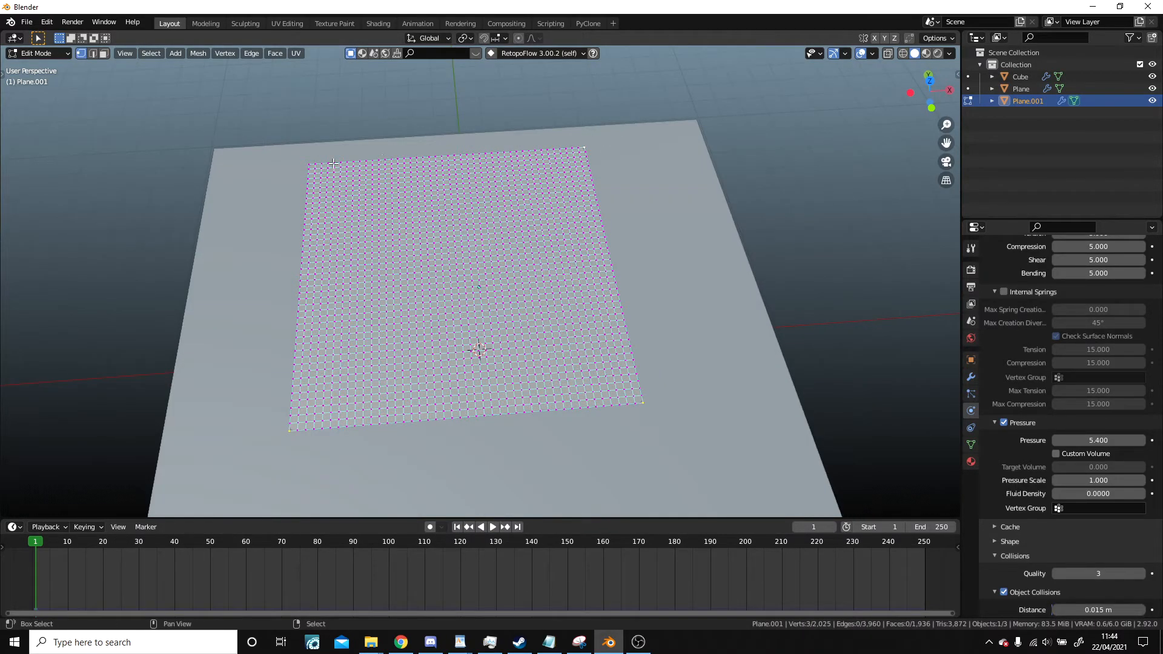
Step: Create a vertex group named _Pin on the cloth plane and assign the selected corner vertices to it
left_click(971, 444)
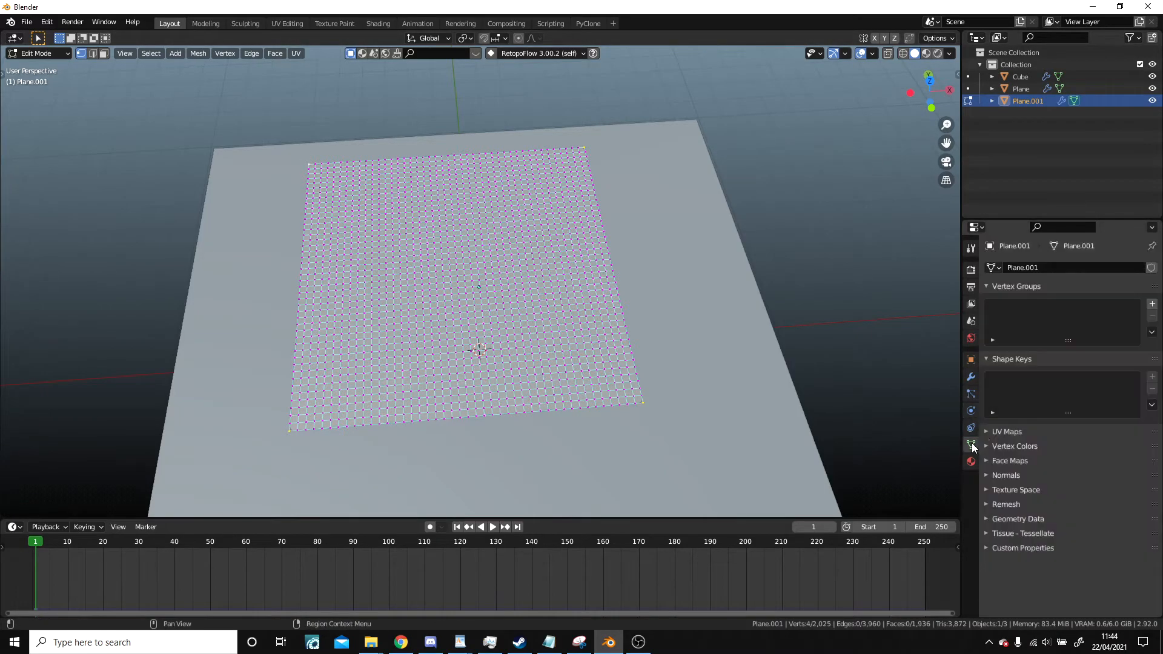
left_click(1152, 304)
double_click(1032, 308)
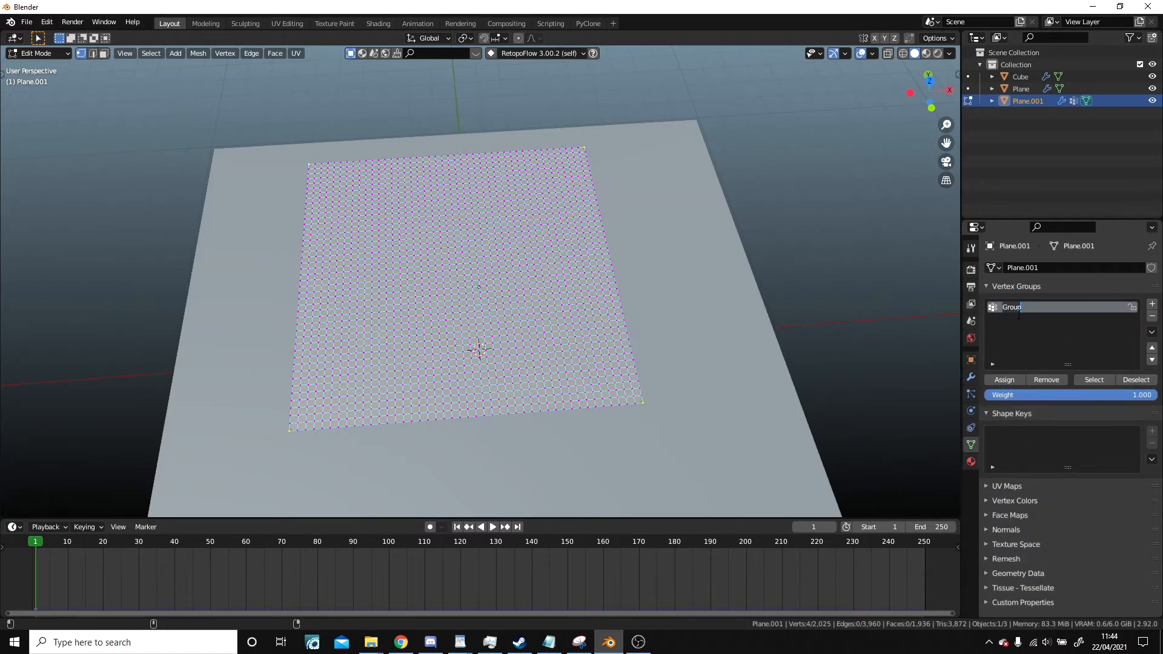
left_click(1003, 381)
Step: Choose the _Pin vertex group as the Pin Group in the cloth's Shape settings
left_click(969, 416)
scroll(1006, 489, "down", 10)
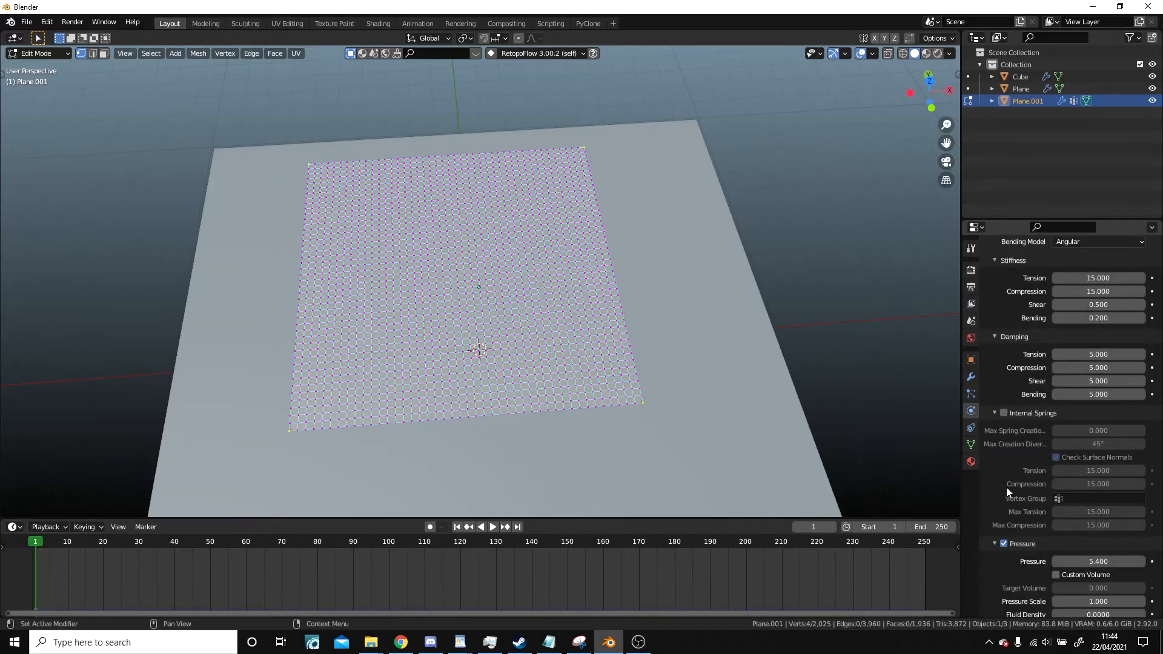
scroll(1041, 460, "down", 3)
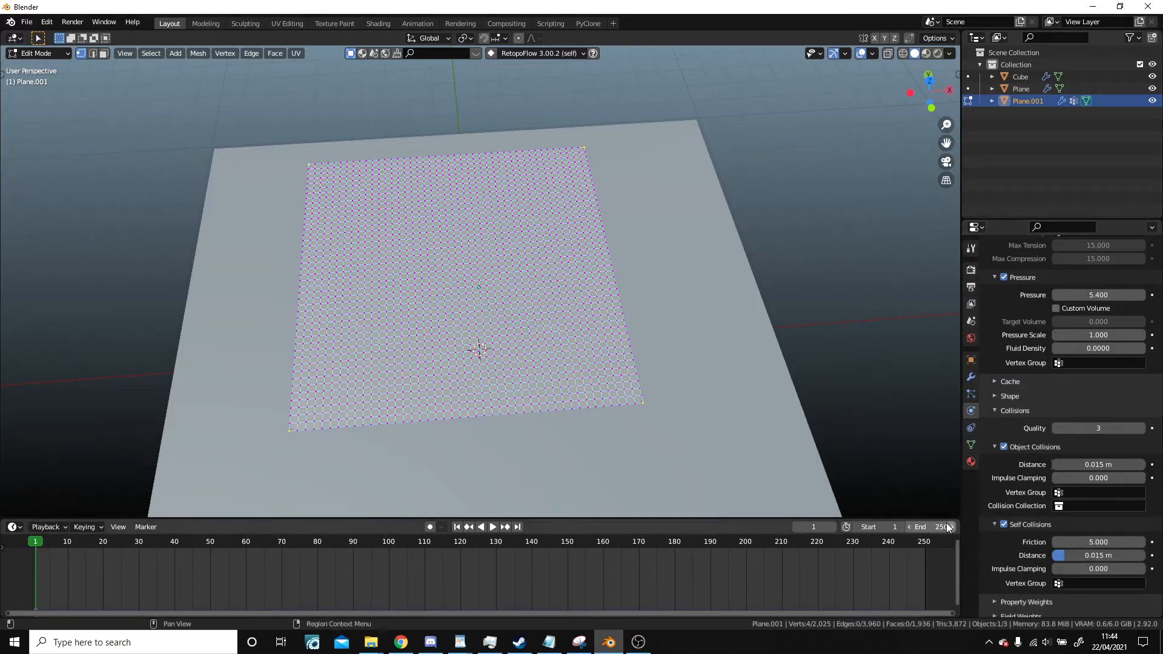
scroll(1038, 345, "down", 2)
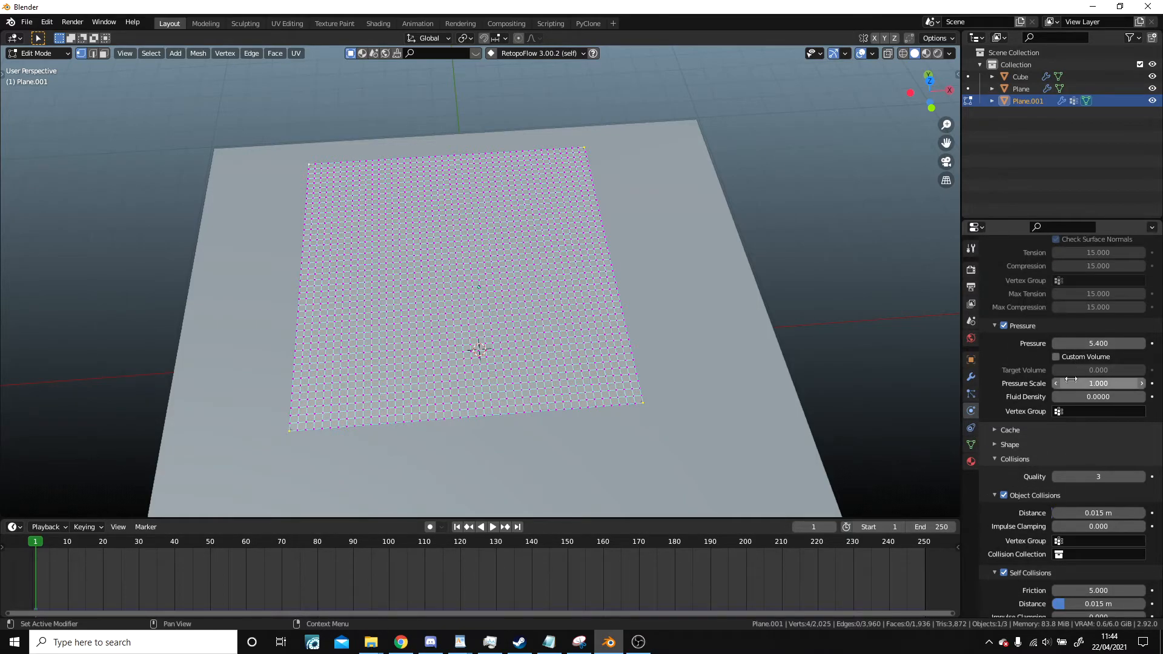
scroll(1006, 438, "up", 15)
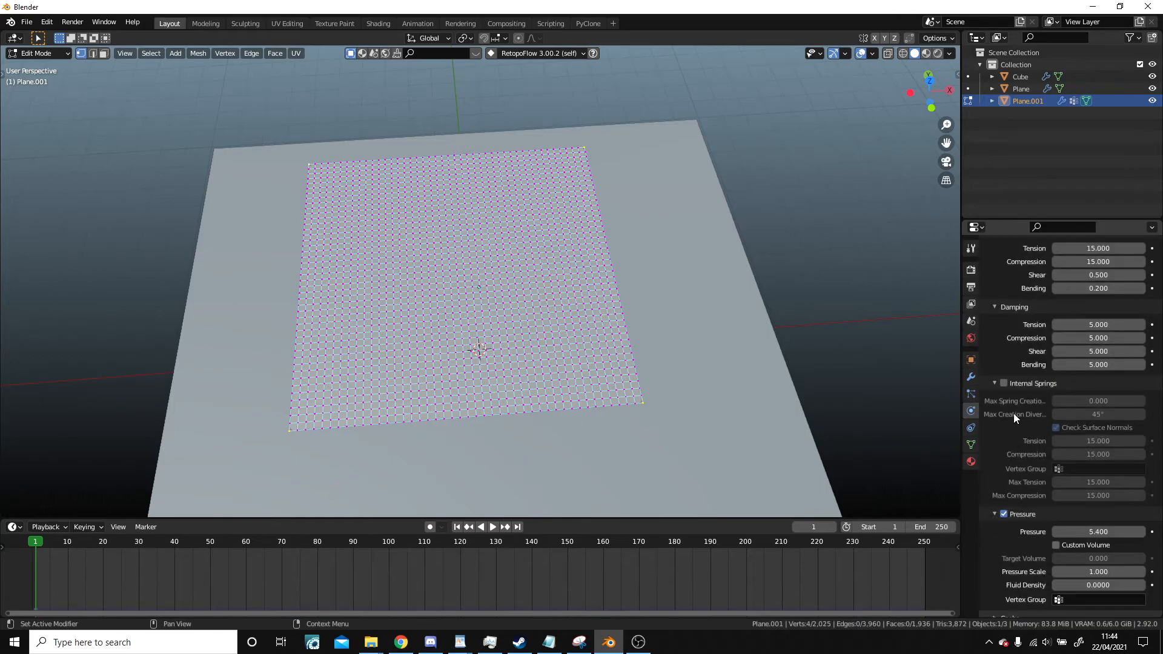
scroll(1005, 388, "down", 8)
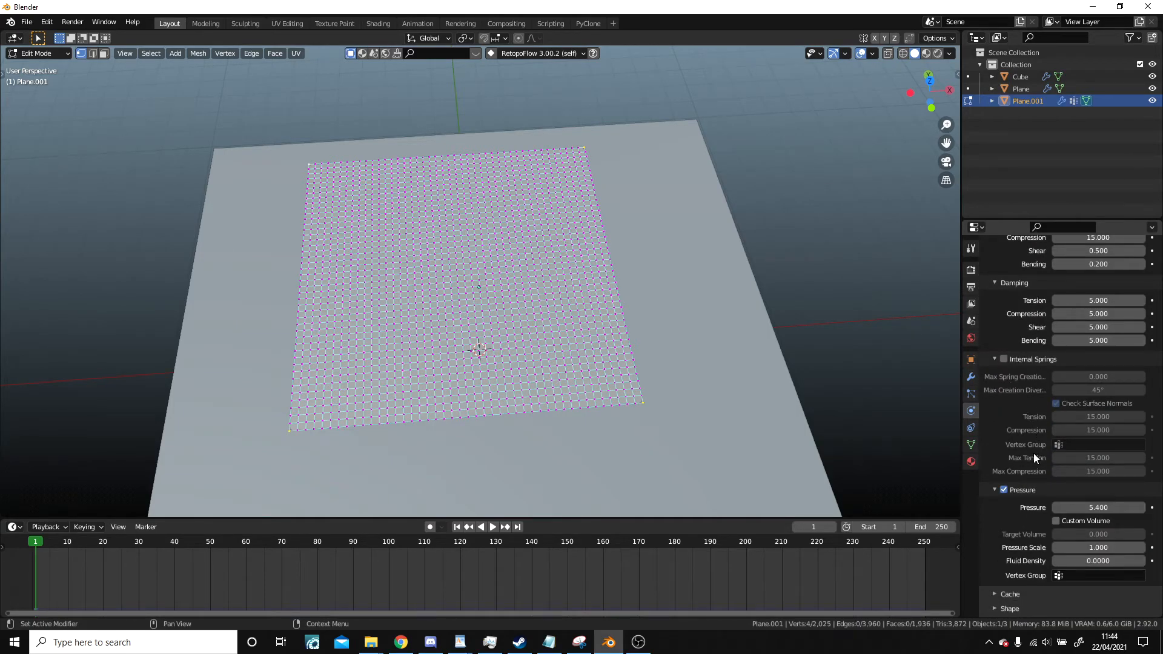
scroll(1019, 403, "down", 4)
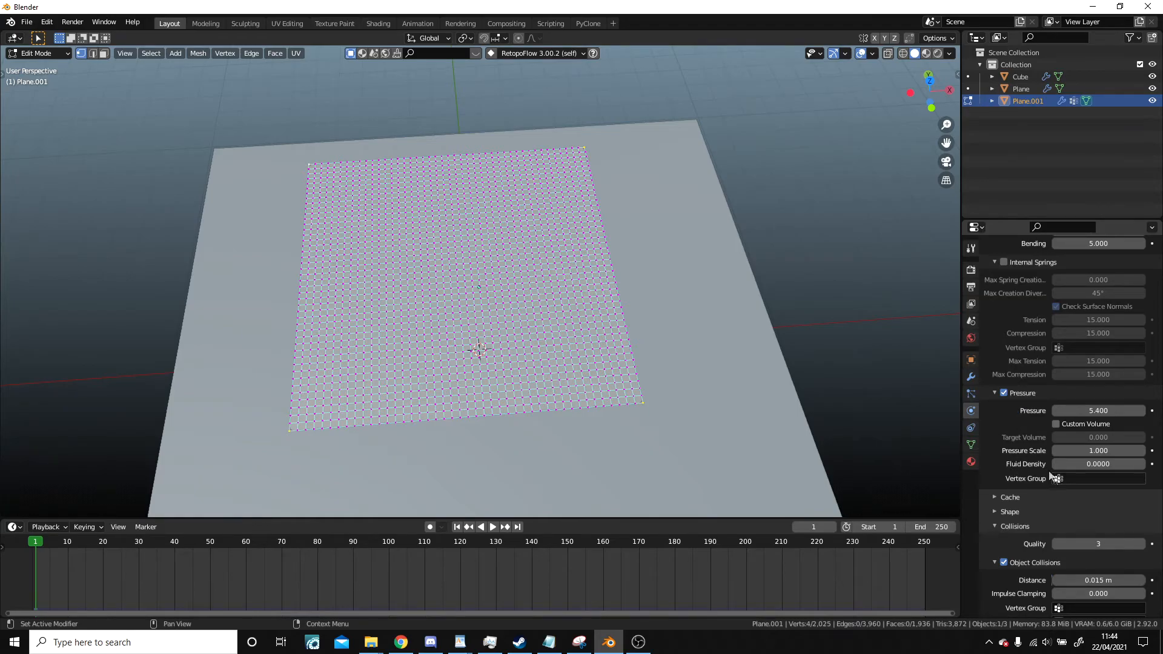
scroll(1023, 436, "down", 4)
left_click(996, 415)
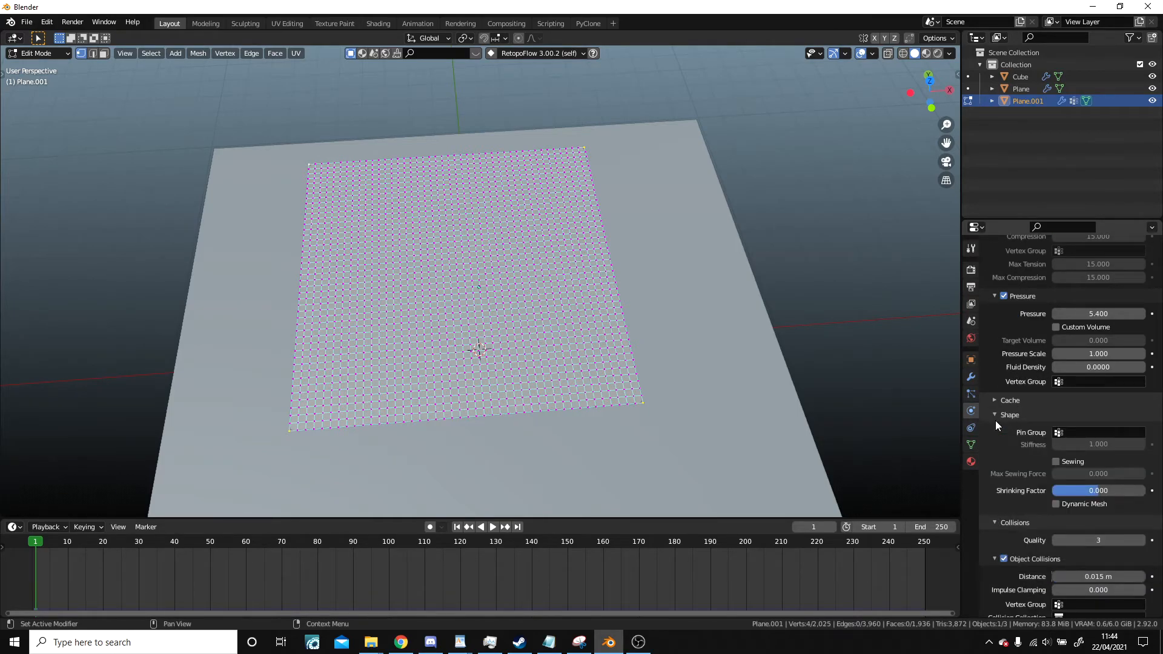
left_click(1090, 433)
left_click(1054, 449)
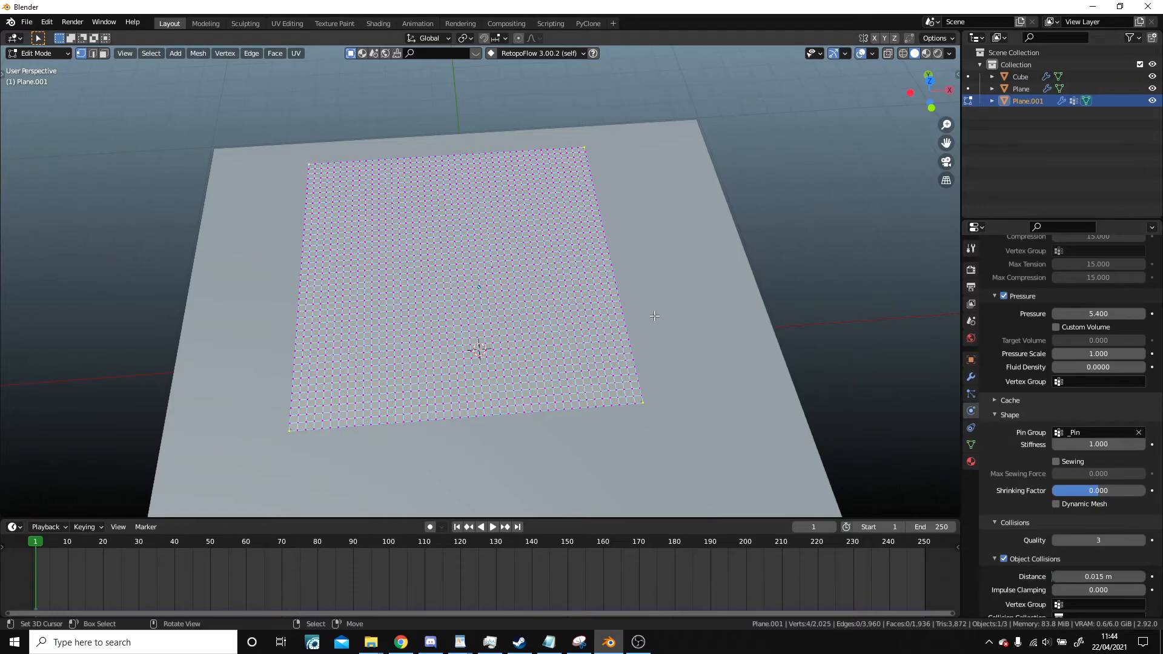
Step: Leave Edit Mode, play the cloth simulation with the pinned corners and stop the playback
key("Tab")
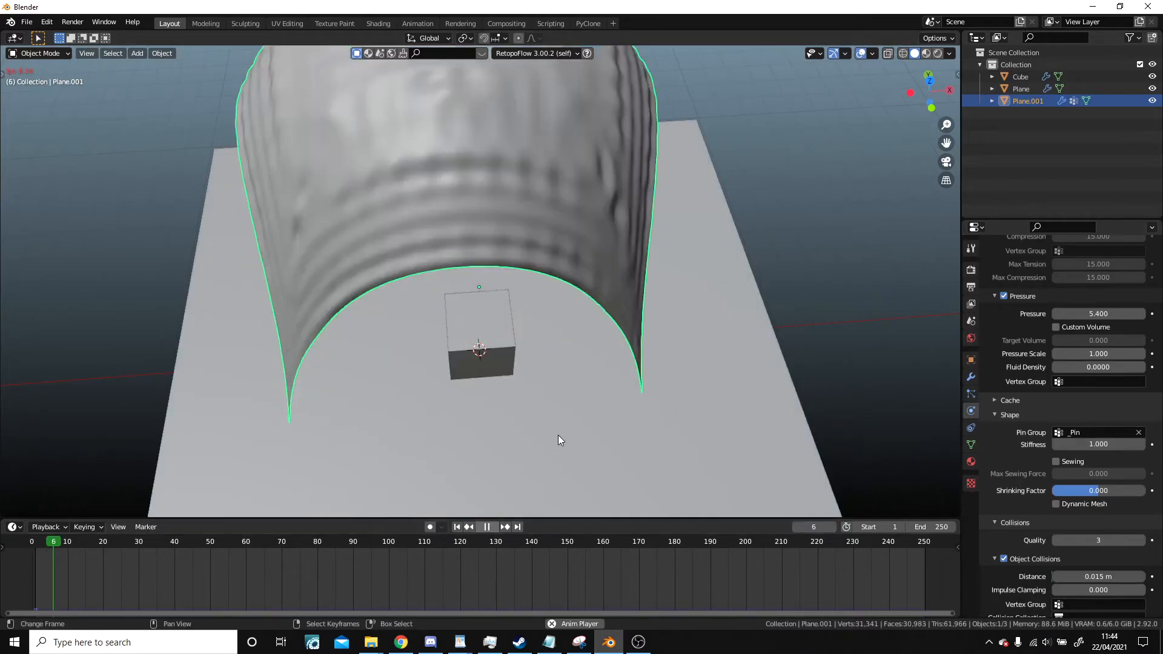
scroll(568, 394, "down", 6)
scroll(563, 291, "up", 5)
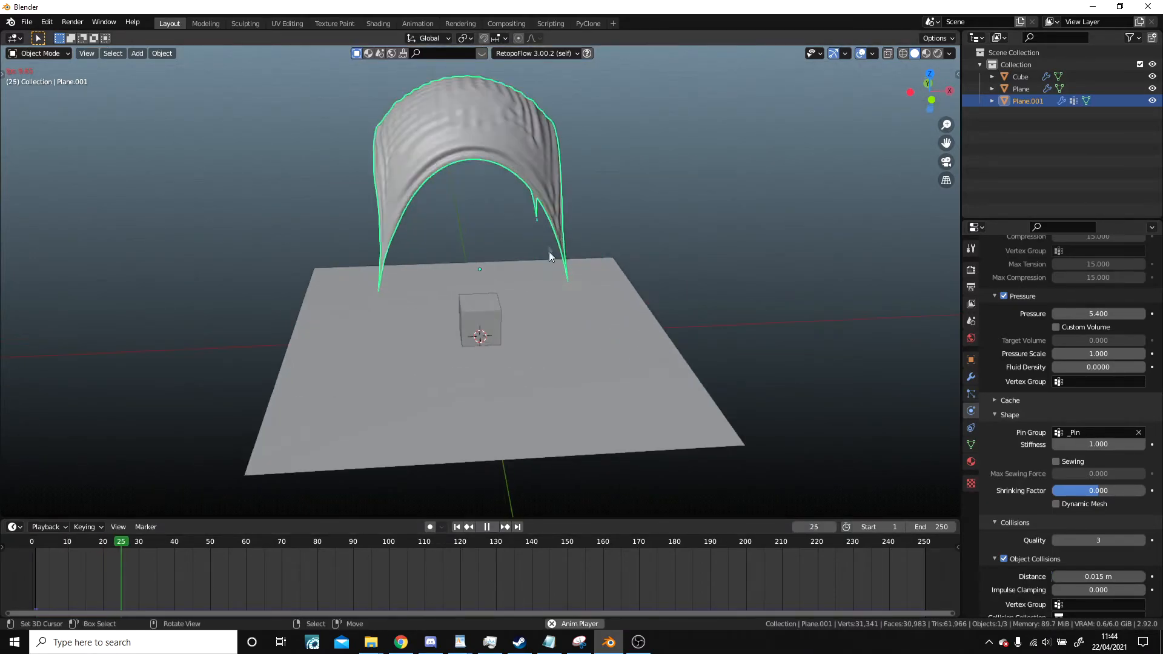
scroll(557, 262, "up", 1)
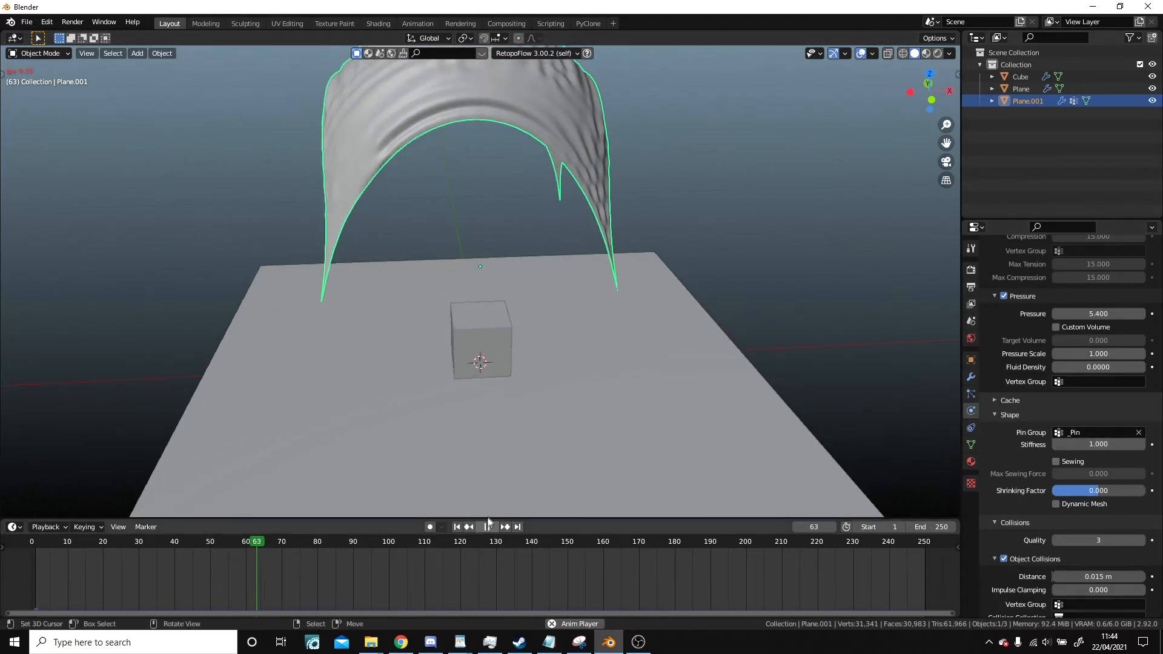
key("space")
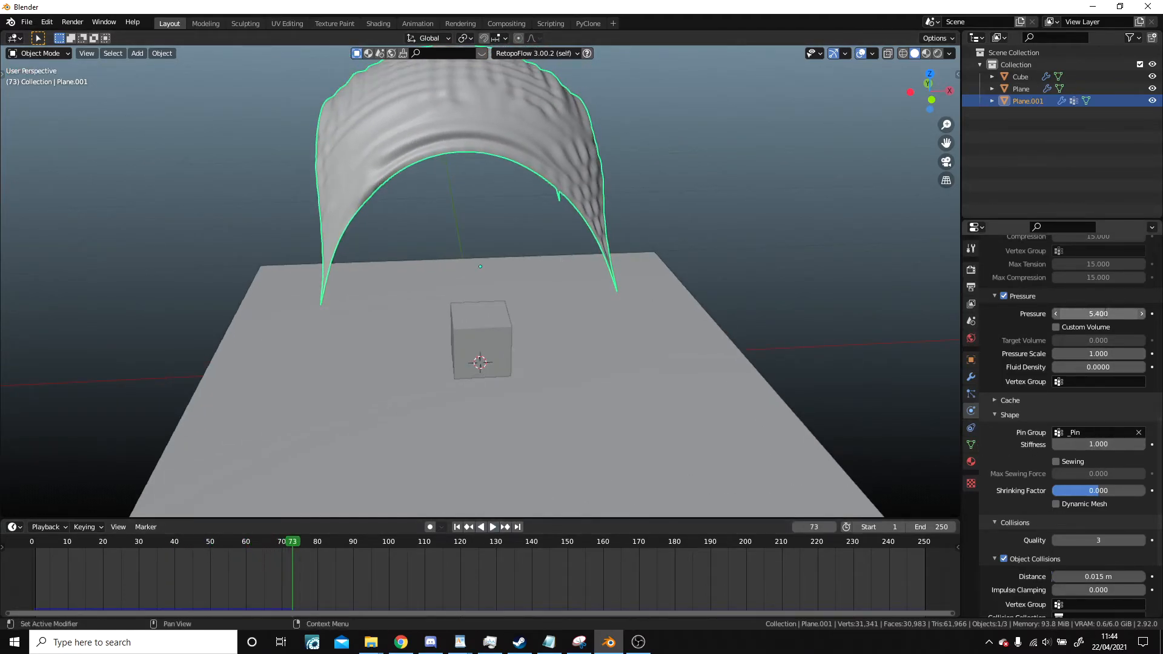
Step: Set the cloth Pressure to 1 and enable Custom Volume
key("Return")
left_click(467, 527)
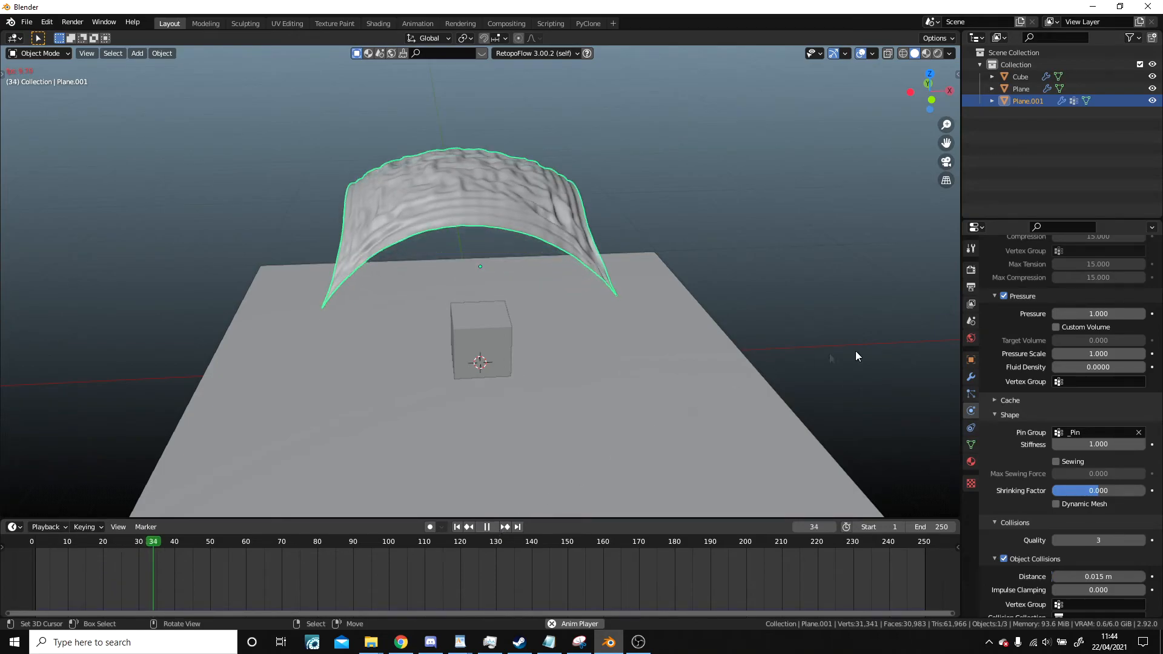
left_click(1056, 327)
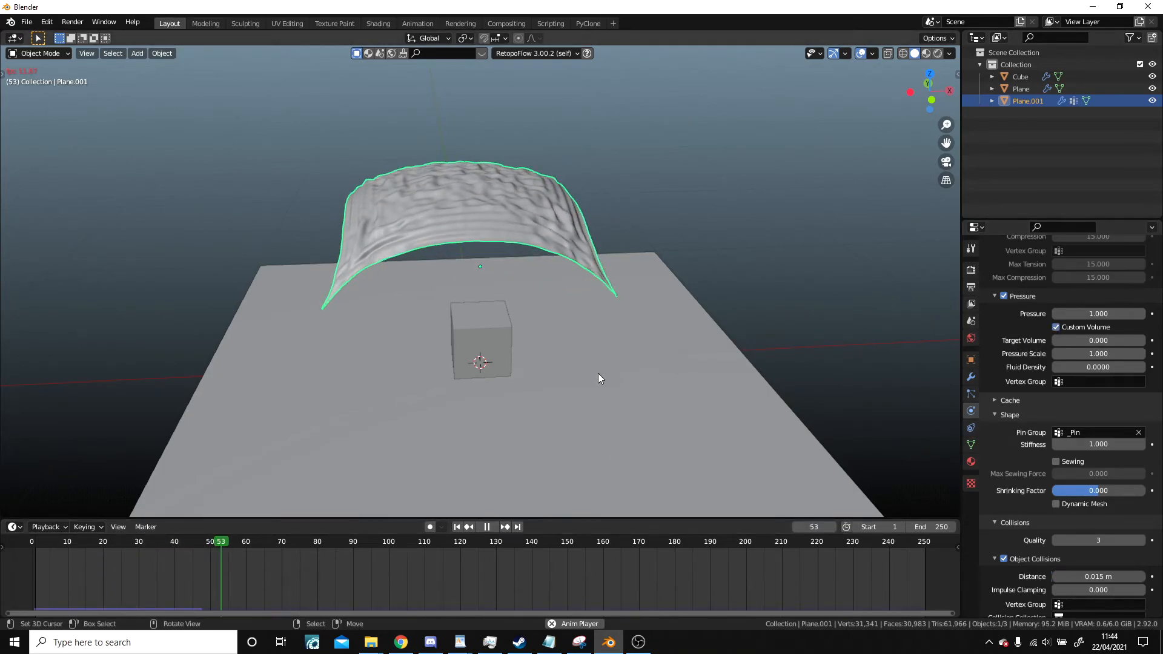
key("Tab")
key("Tab")
Step: Replay the simulation from the first frame, view the pinned cloth from several sides and stop the playback
left_click(457, 527)
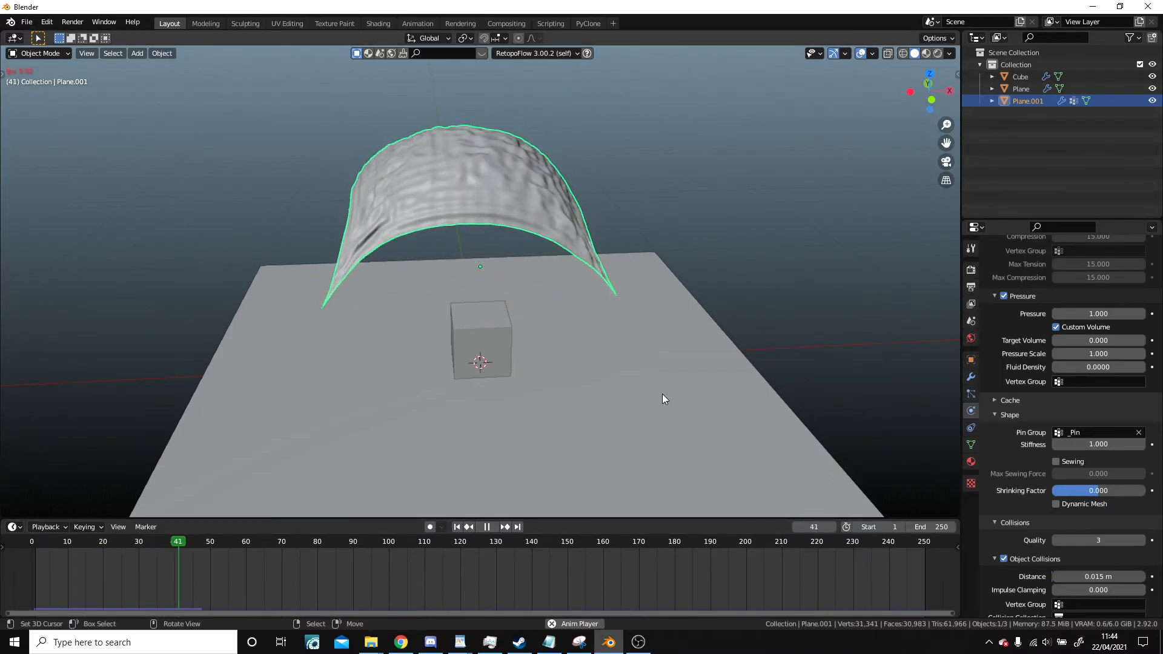
middle_click_drag(635, 306, 574, 295)
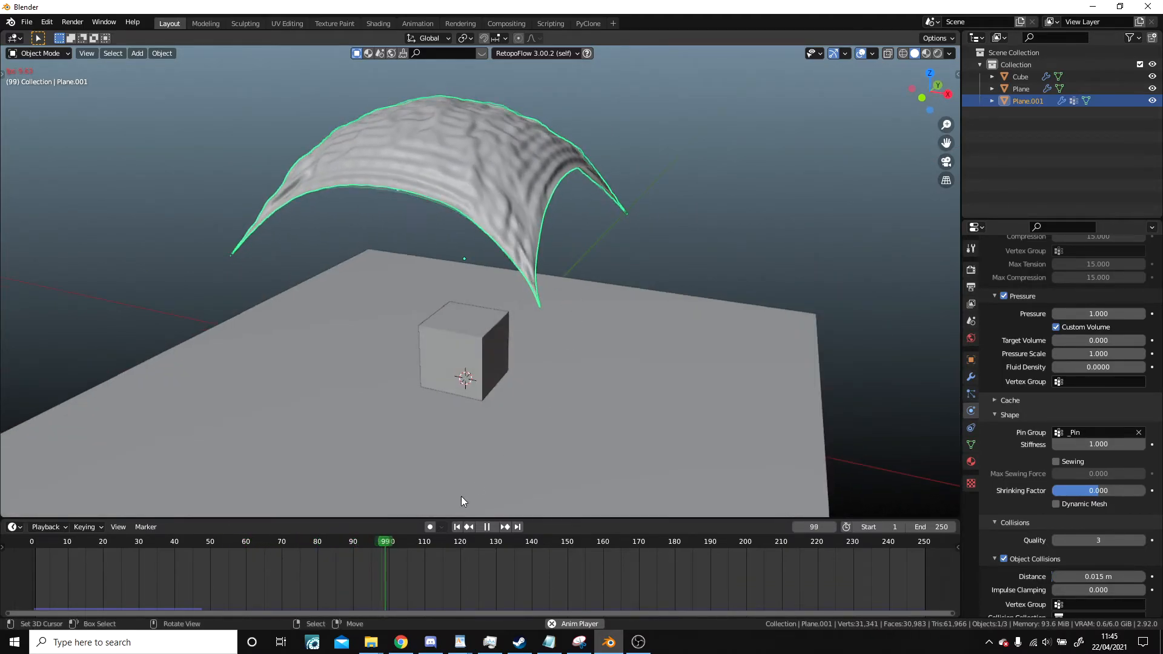
left_click(486, 527)
middle_click_drag(516, 311, 648, 322)
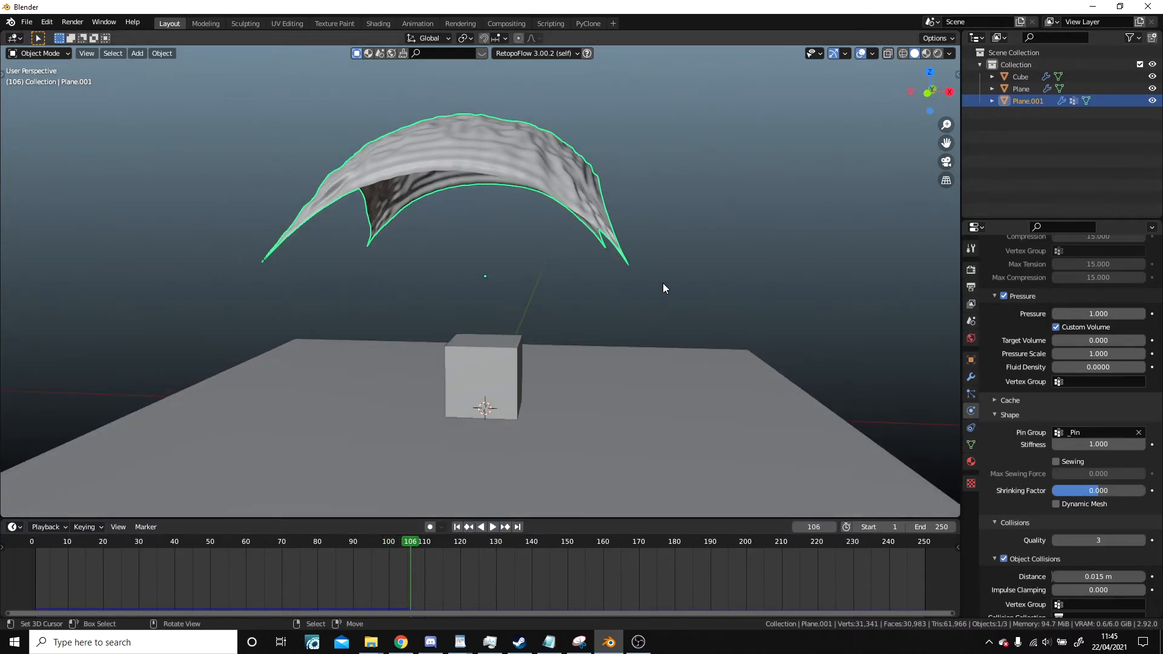
Step: Move the cloth plane down 4 m along the global Z axis in front view and return to the first frame
key("KP_1")
key("g")
key("z")
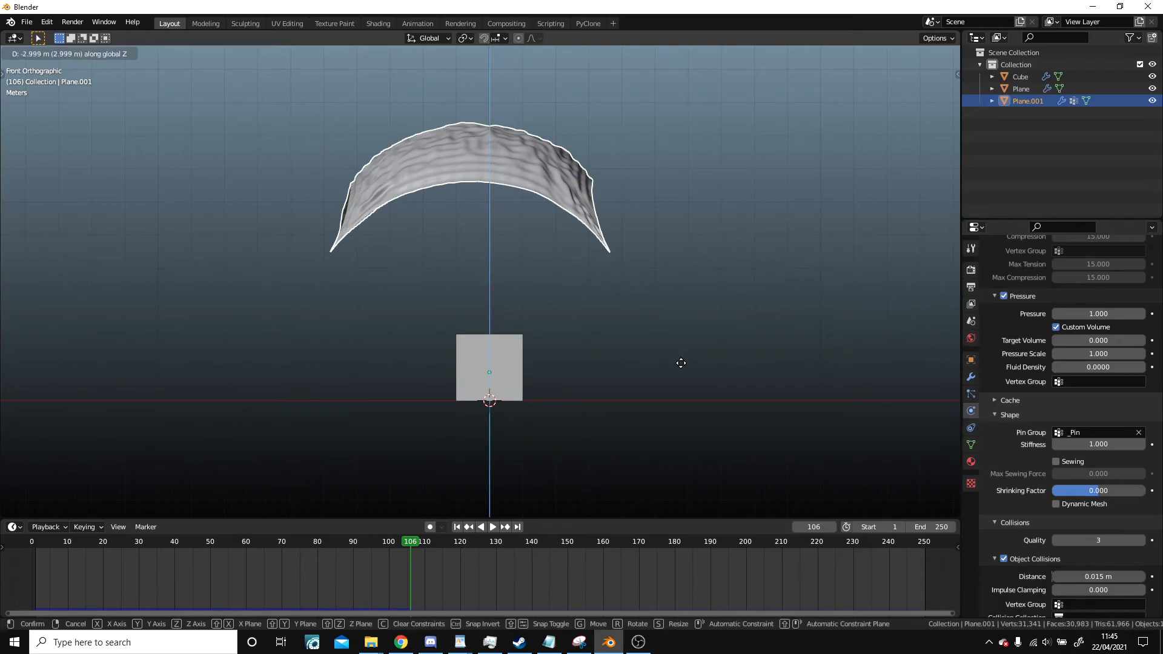
left_click(682, 394)
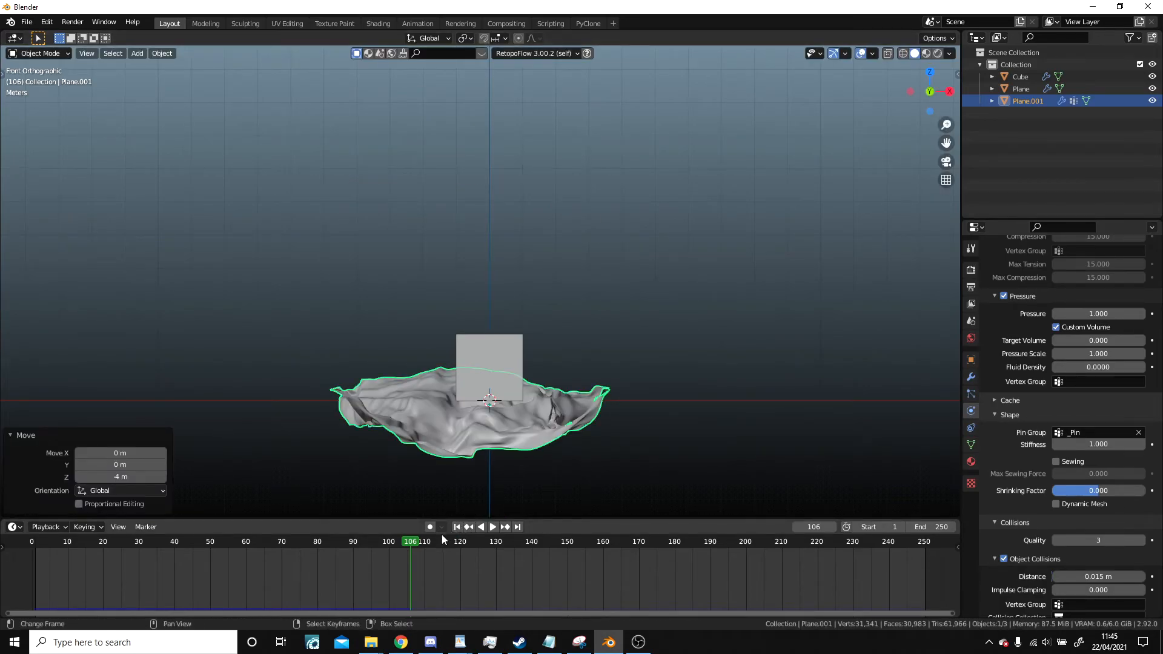
left_click(457, 527)
Step: Play the simulation of the lowered cloth from the first frame and view it around the cube
scroll(569, 329, "down", 2)
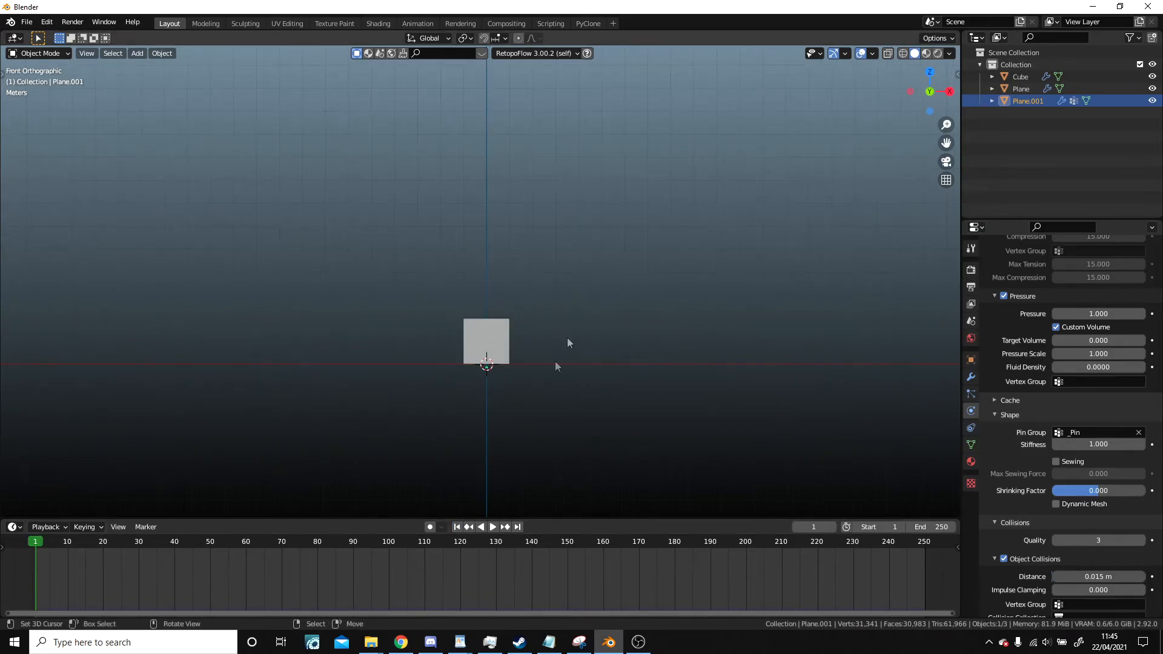
scroll(467, 342, "down", 1)
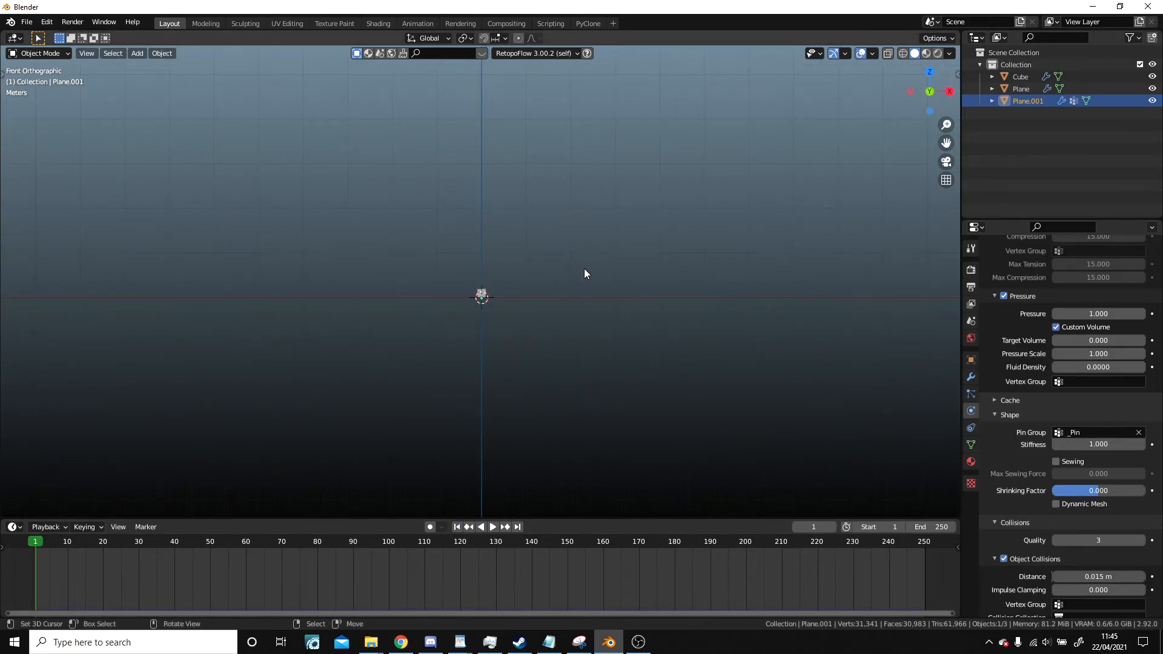
key("KP_Decimal")
middle_click_drag(566, 262, 569, 299)
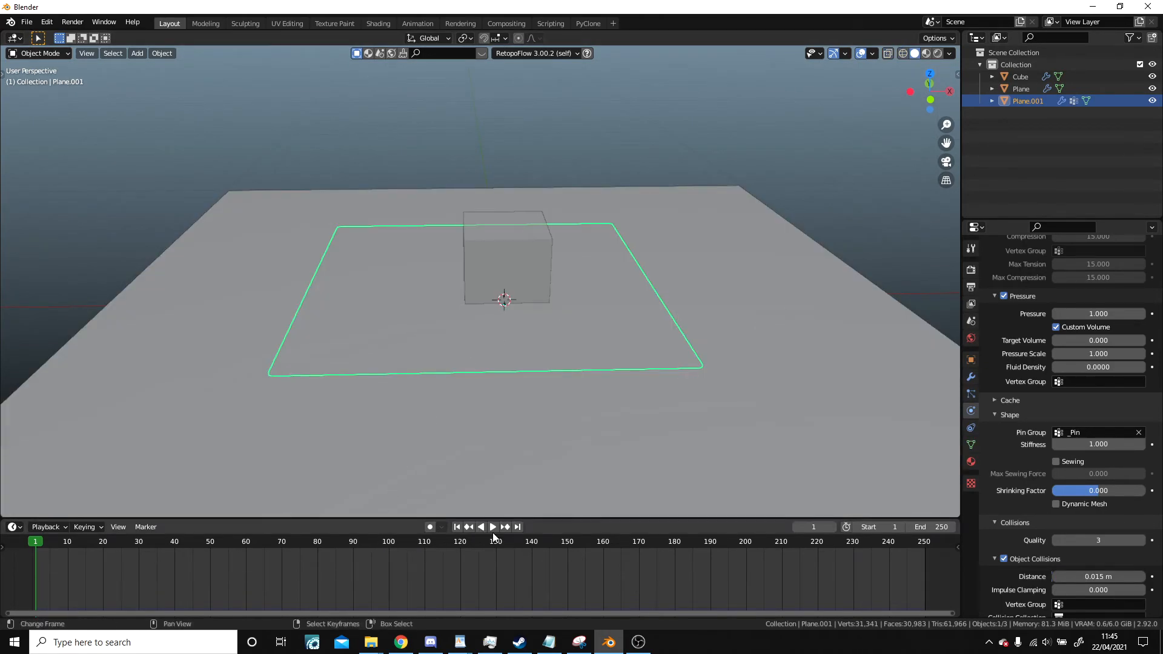
left_click(493, 527)
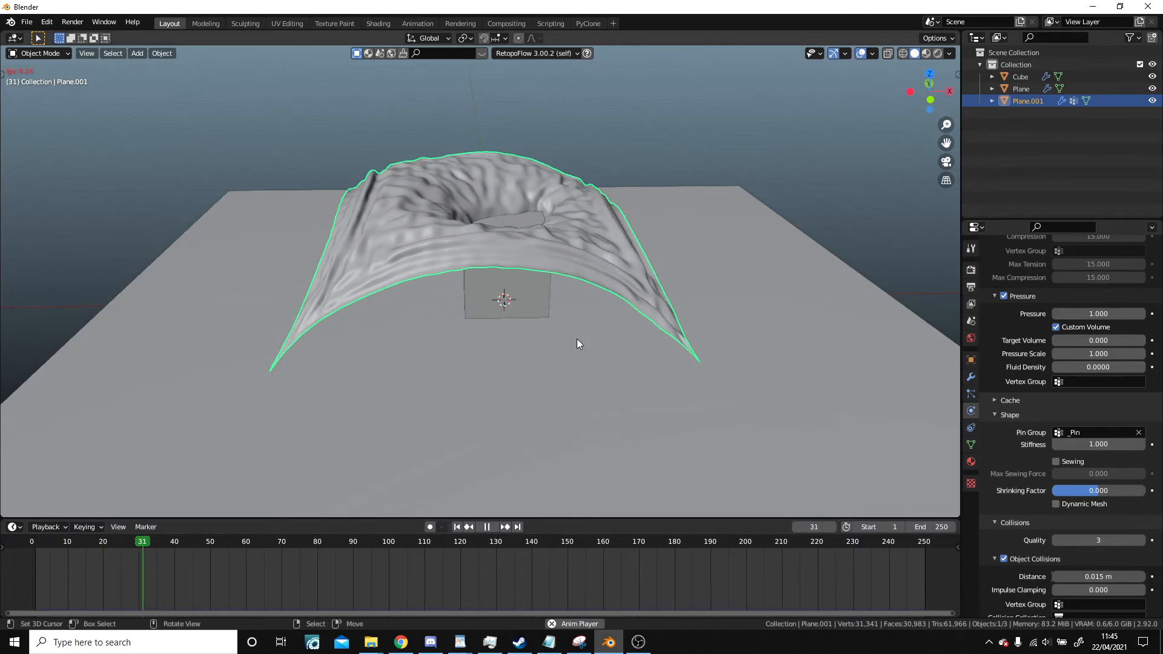
middle_click_drag(560, 277, 524, 281)
Step: Try to move the cube beneath the cloth while the simulation is playing
left_click(518, 267)
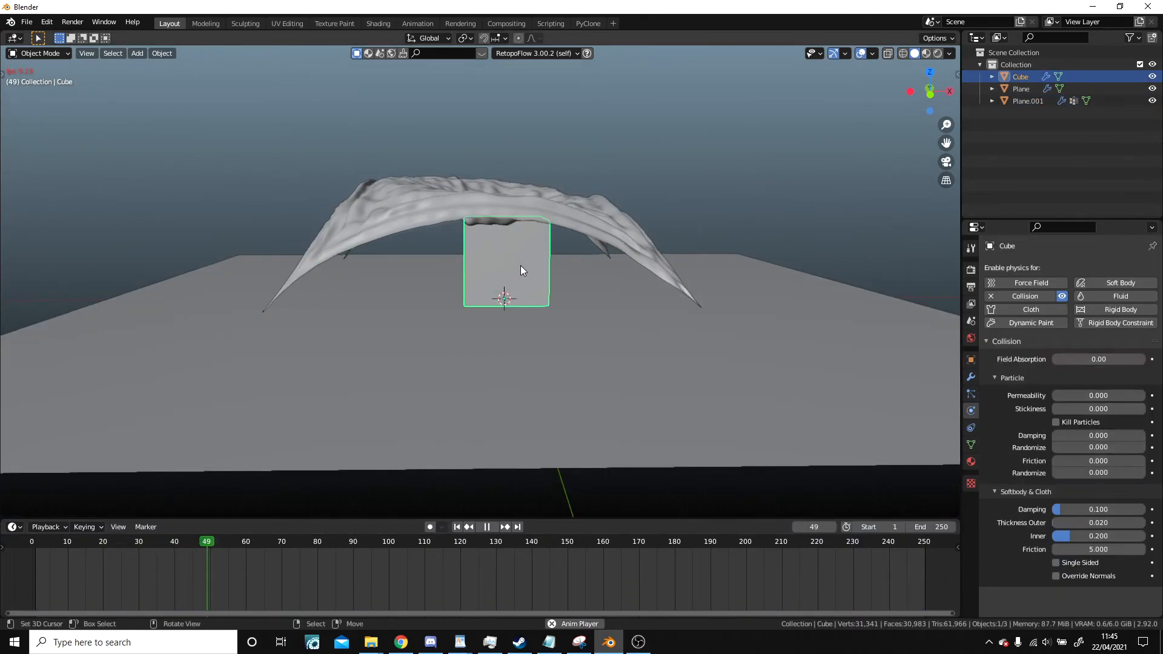
key("g")
left_click(519, 294)
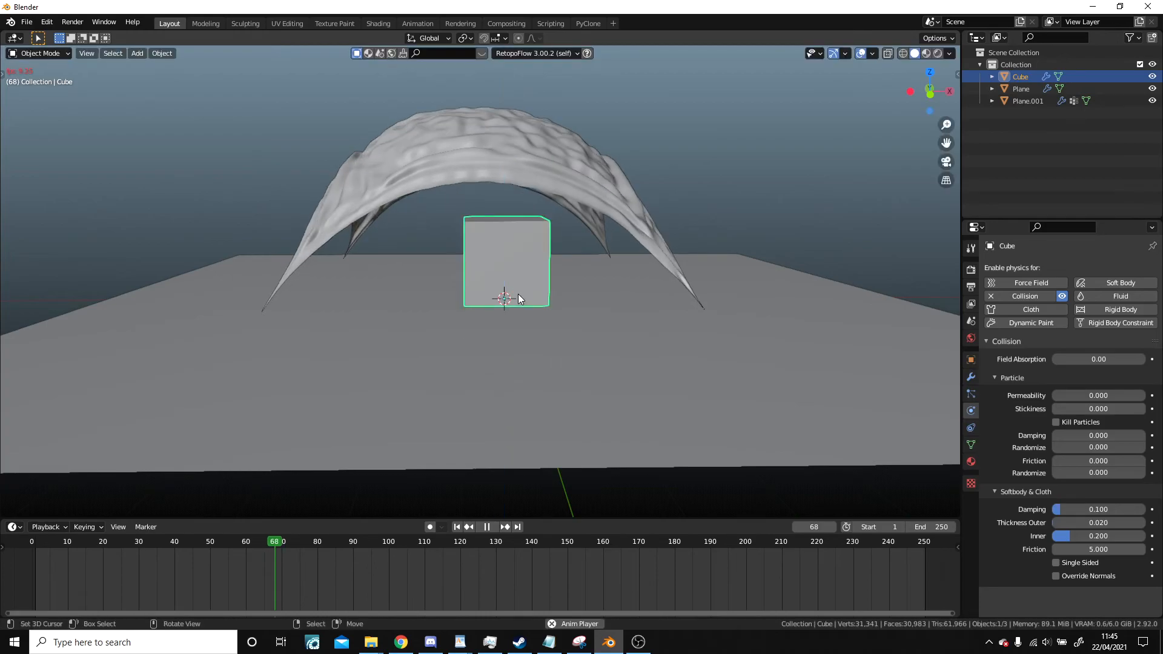
Step: Examine the pinned cloth arching over the cube with everything deselected, and stop the playback
key("alt+a")
middle_click_drag(546, 285, 551, 377, "shift")
left_click(562, 259)
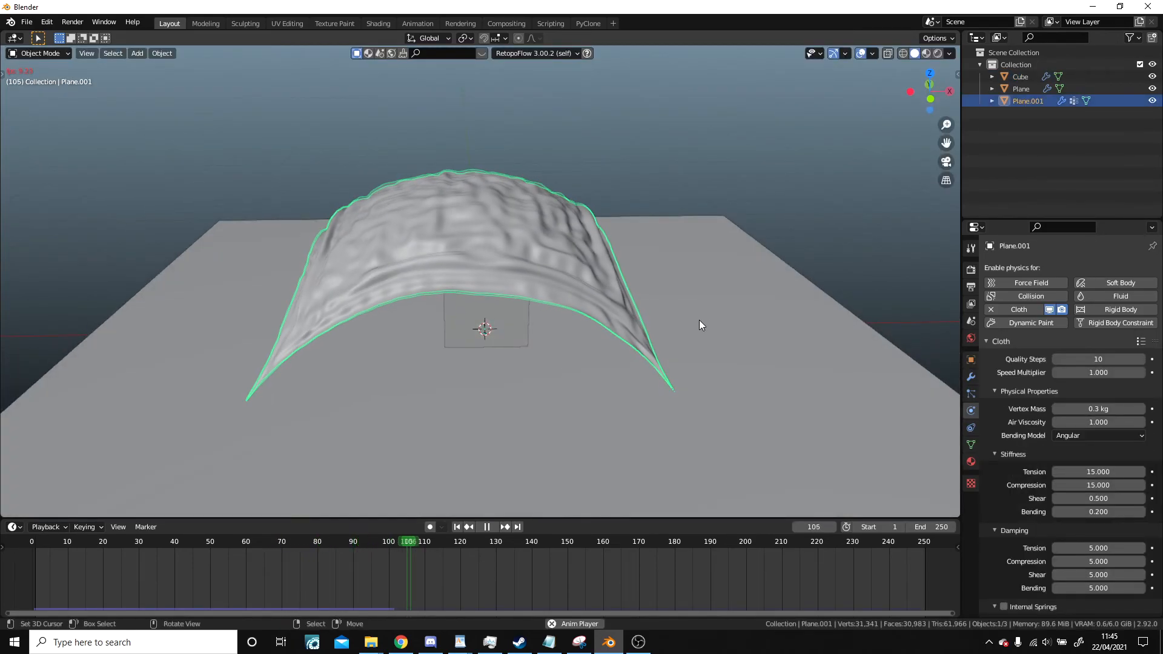
key("alt+a")
middle_click_drag(643, 298, 591, 282)
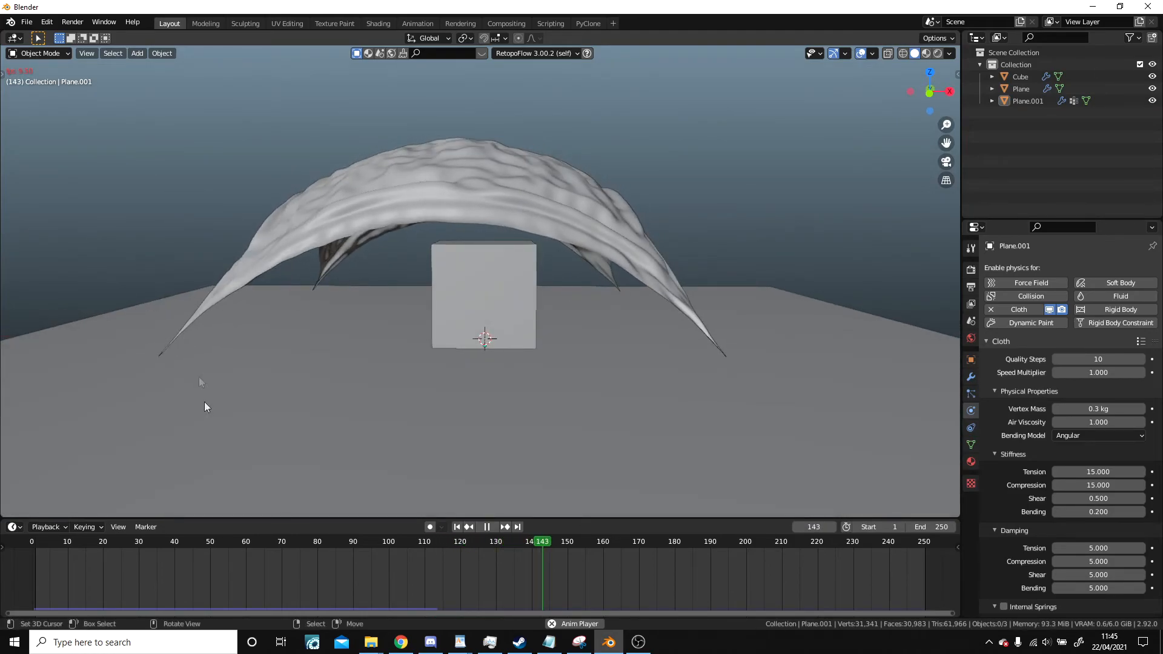
scroll(501, 365, "down", 3)
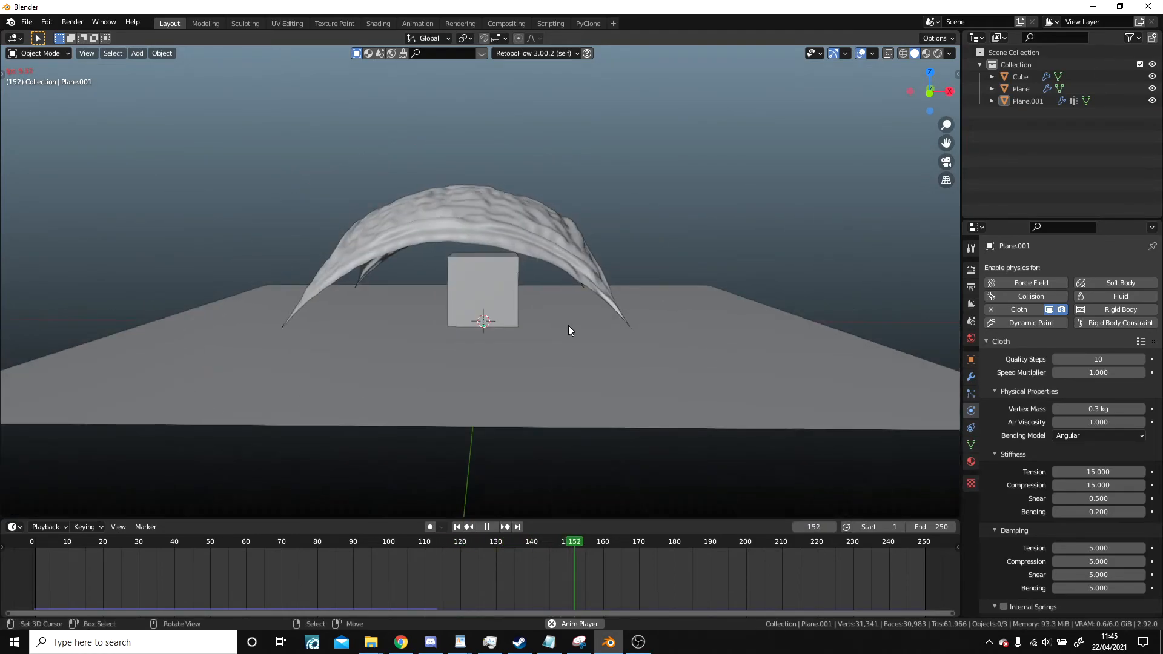
left_click(486, 526)
Step: Add a cylinder and thin it into a post, scaling X and Y by about 0.315, and again by about 0.28
key("shift+a")
mouse_move(630, 319)
left_click(741, 380)
mouse_move(741, 380)
middle_mouse_down()
mouse_move(600, 377)
mouse_move(740, 373)
middle_mouse_up()
key("s")
key("shift+z")
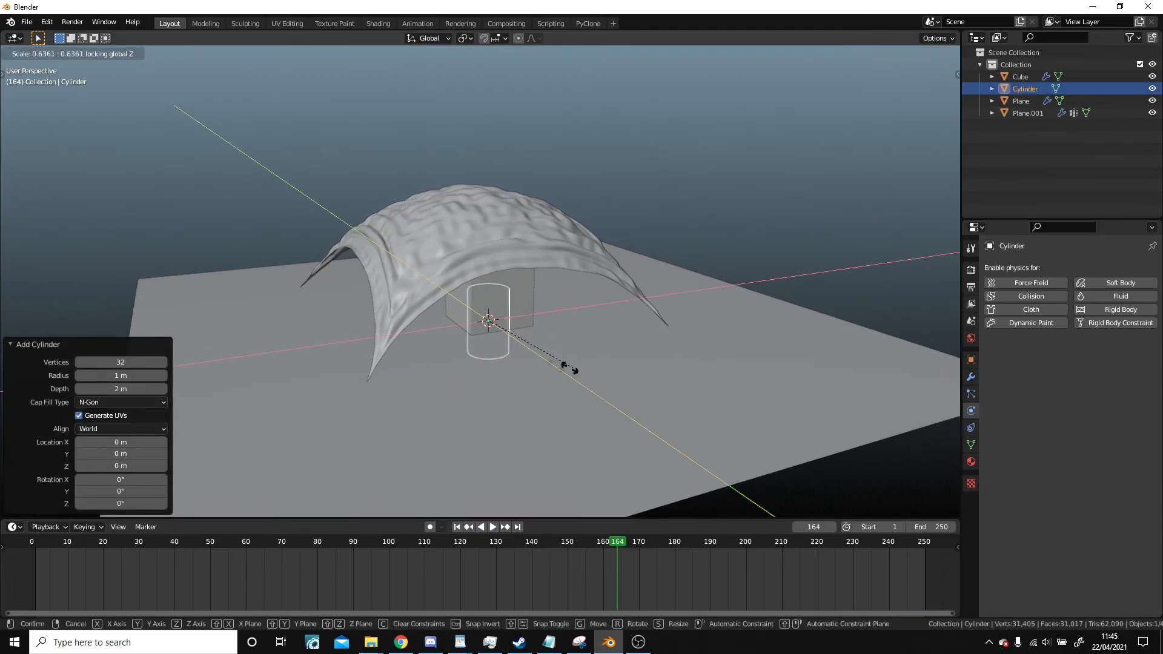
left_click(499, 349)
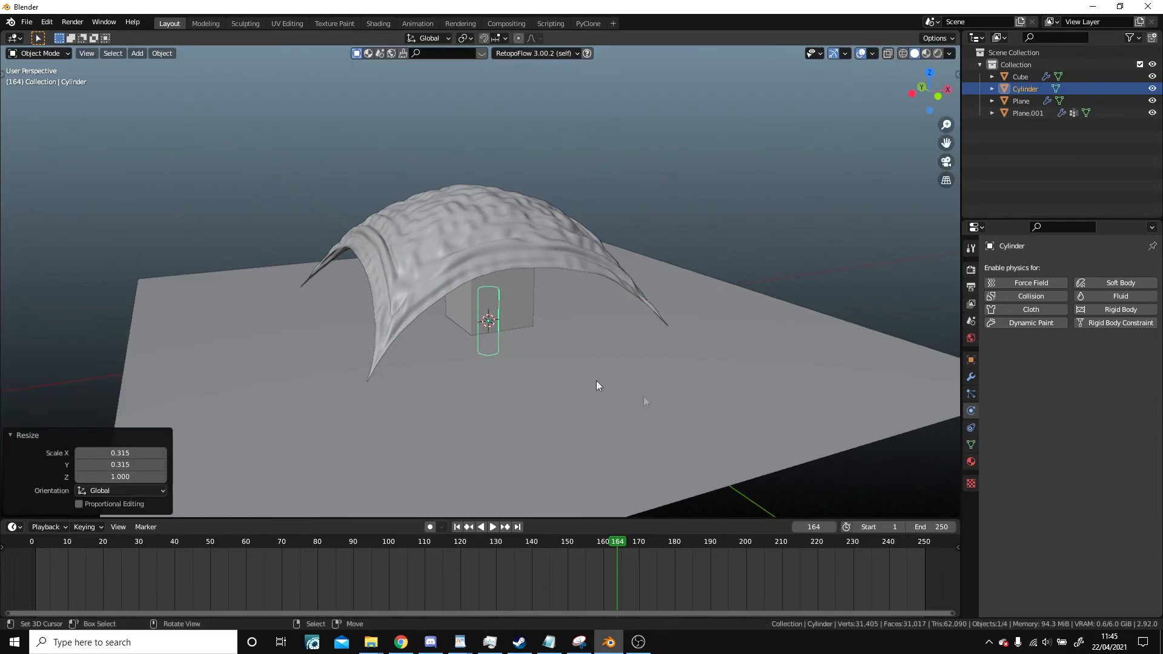
key("s")
key("shift+z")
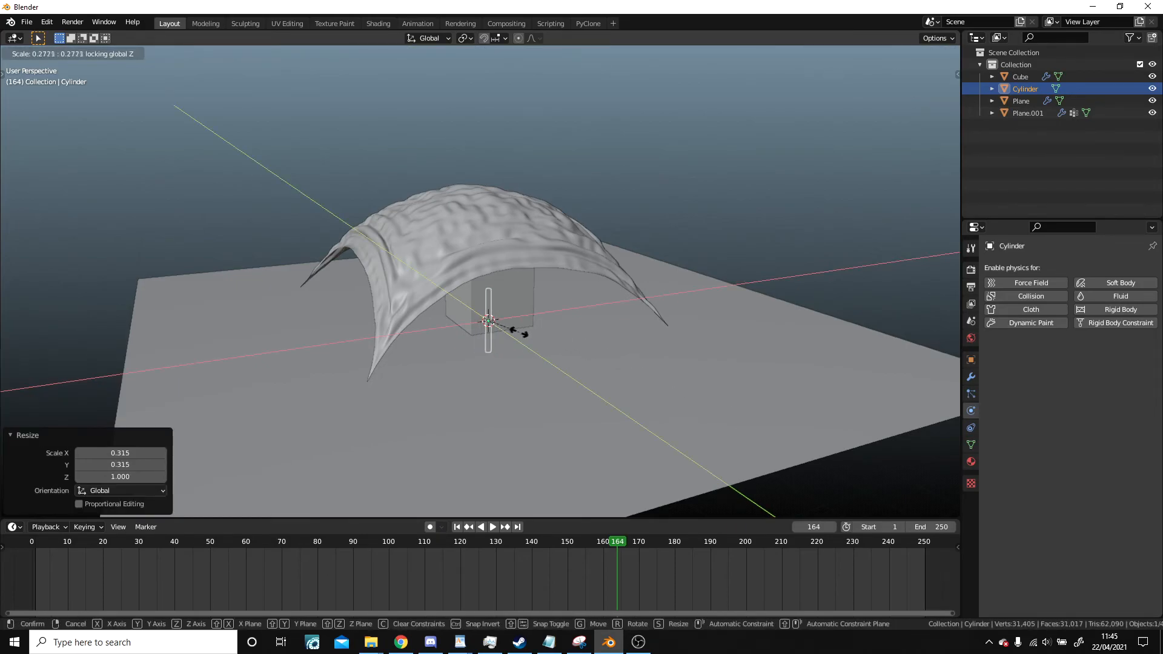
left_click(522, 333)
Step: Move the cylinder post to the cloth corner on the positive X, negative Y side, positioning it in top view
key("g")
left_click(703, 322)
middle_click_drag(703, 322, 599, 401)
key("g")
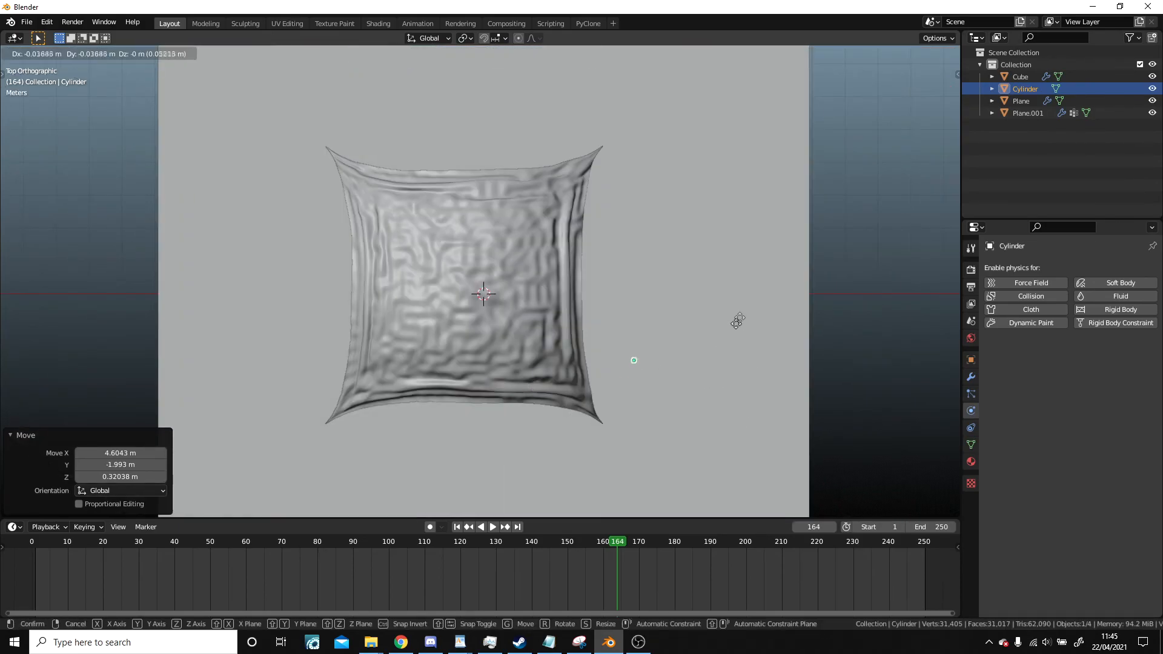
left_click(697, 370)
Step: Duplicate the post to the cloth's other three corners, spacing the copies about 8 m apart, and deselect everything
key("shift+d")
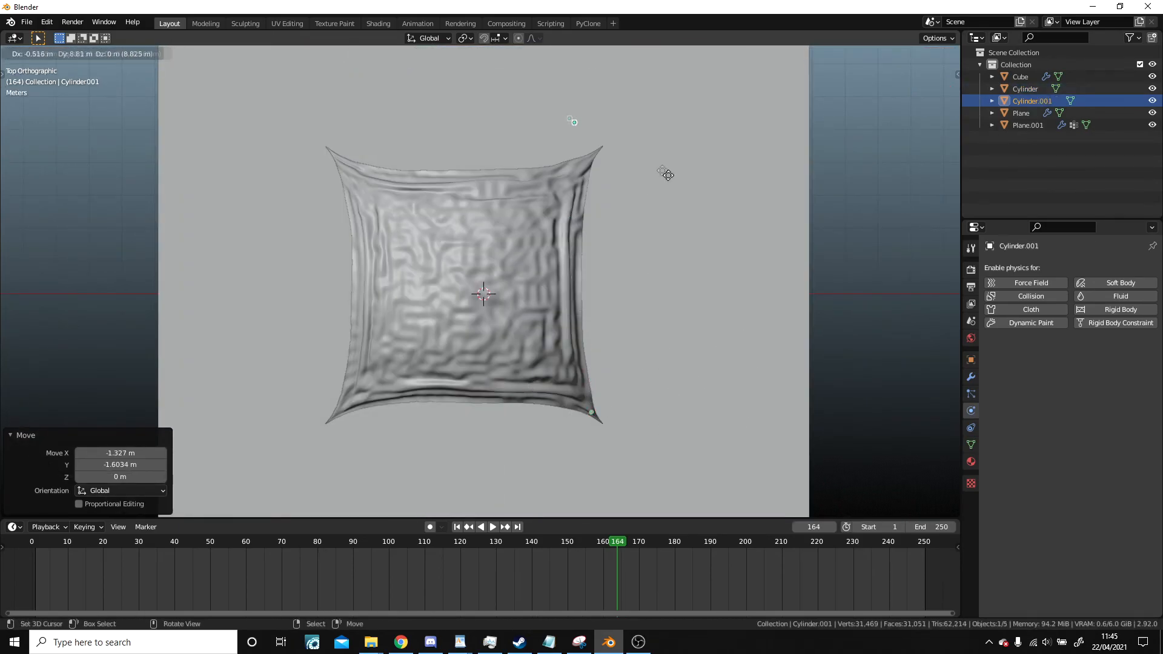
left_click(680, 194)
key("shift+d")
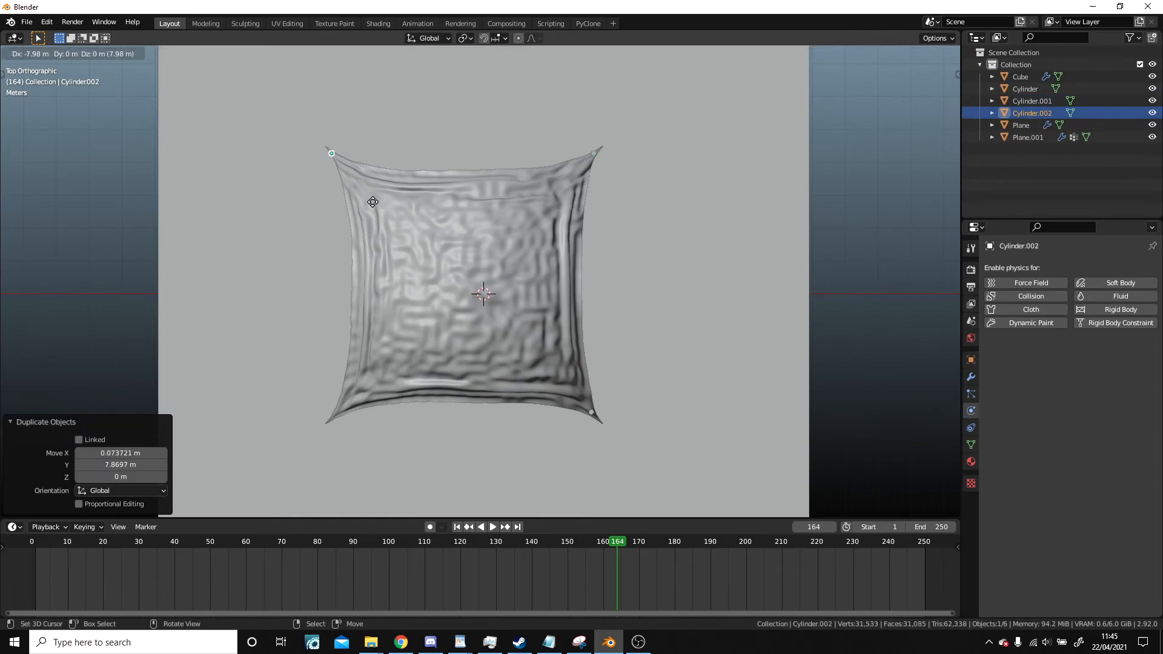
left_click(375, 203)
key("shift+d")
left_click(376, 464)
key("z")
scroll(611, 375, "down", 3)
mouse_move(633, 339)
middle_mouse_down()
mouse_move(639, 256)
mouse_move(626, 230)
middle_mouse_up()
scroll(638, 257, "up", 1)
key("alt+a")
scroll(638, 257, "up", 3)
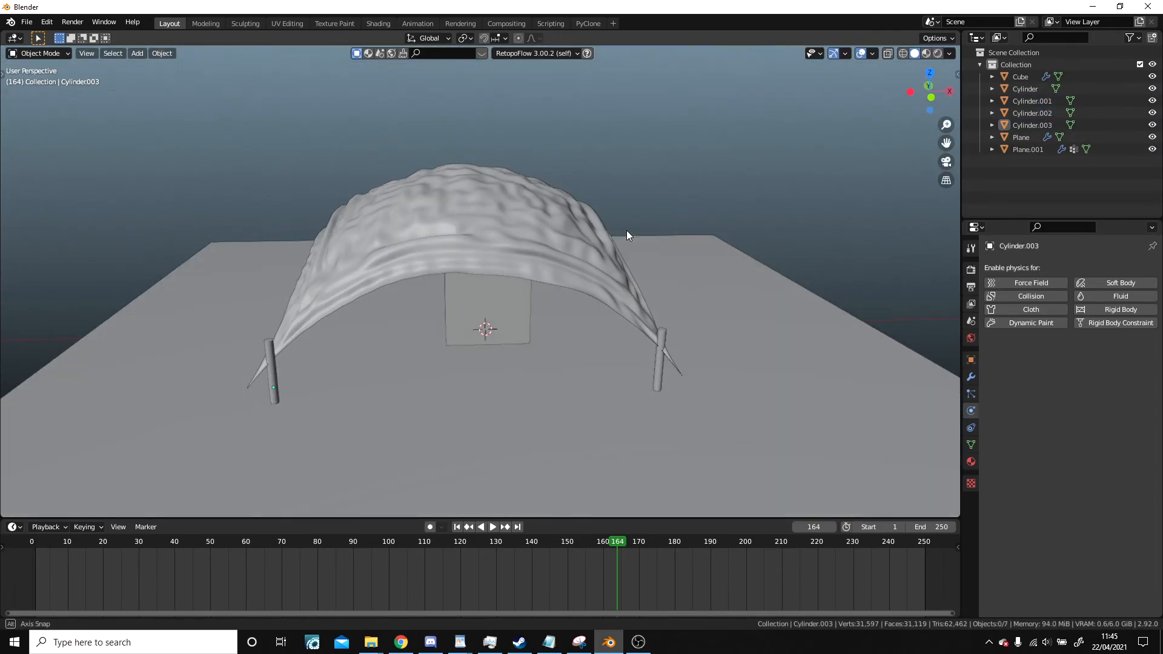
Step: Play the simulation from the first frame with the corner posts in place and stop it at frame 61
left_click(456, 526)
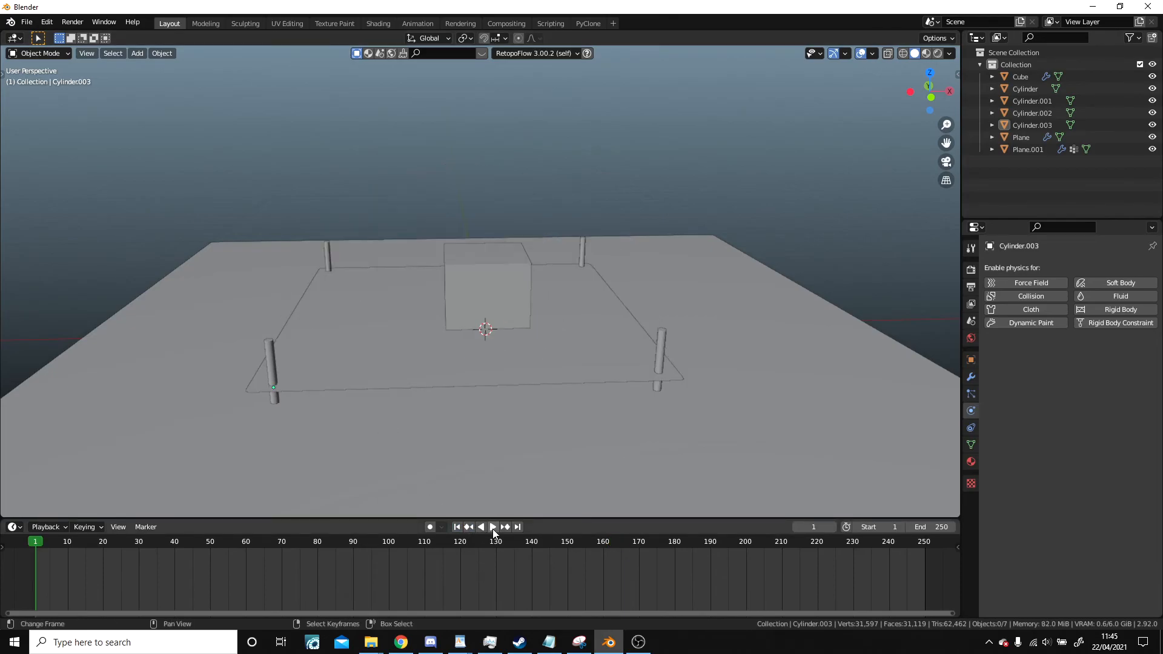
left_click(488, 526)
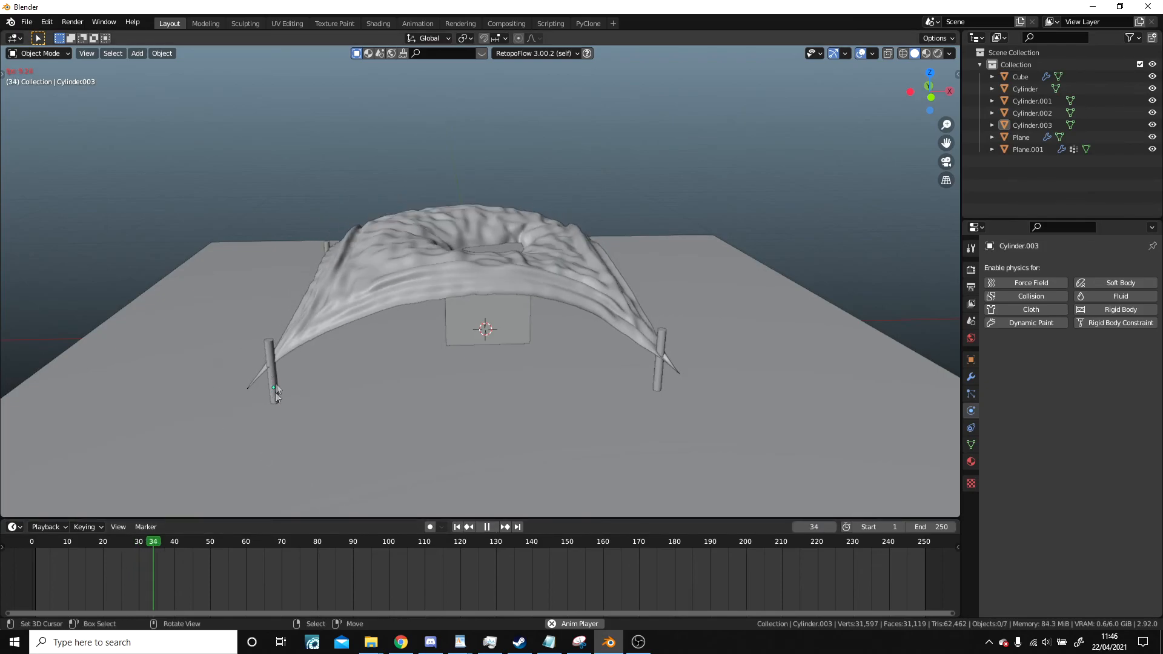
left_click(490, 526)
scroll(645, 281, "down", 3)
scroll(644, 281, "down", 1)
mouse_move(645, 281)
middle_mouse_down()
mouse_move(693, 275)
mouse_move(630, 274)
middle_mouse_up()
scroll(693, 274, "up", 3)
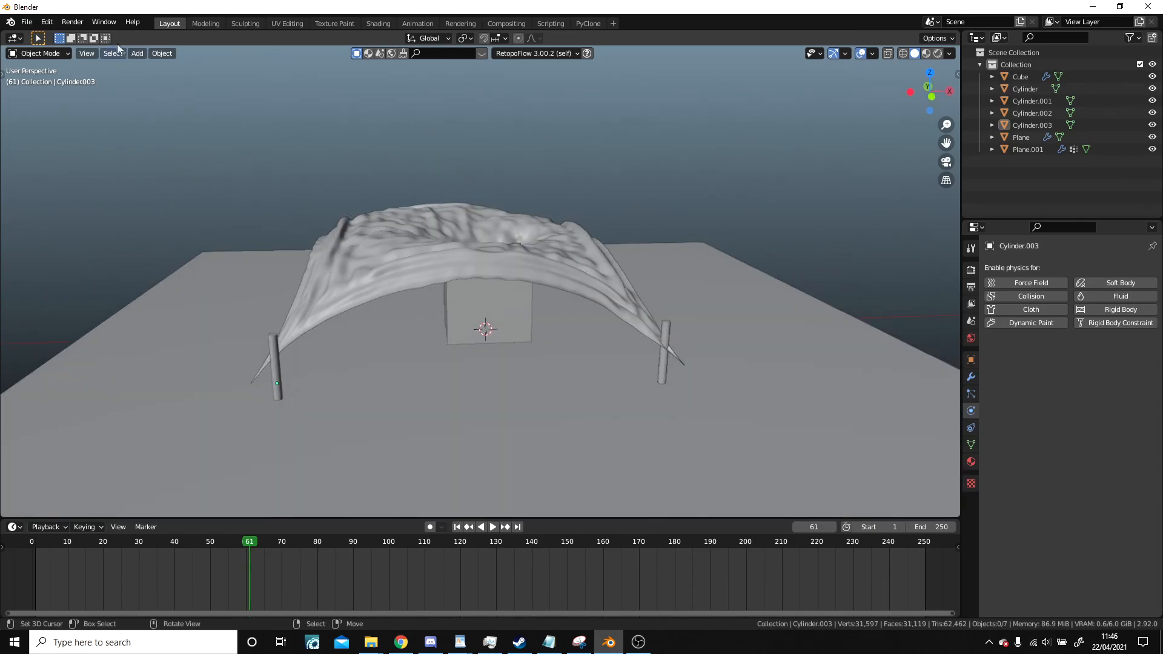